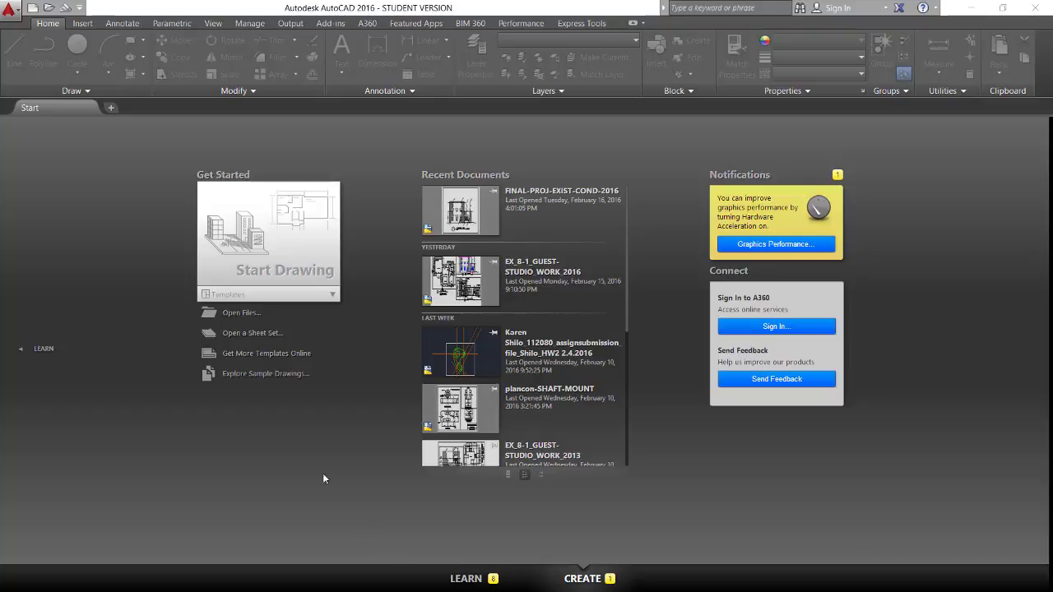
Start a new drawing from the acad.dwt template
{"action": "left_click", "coordinate": [333, 296]}
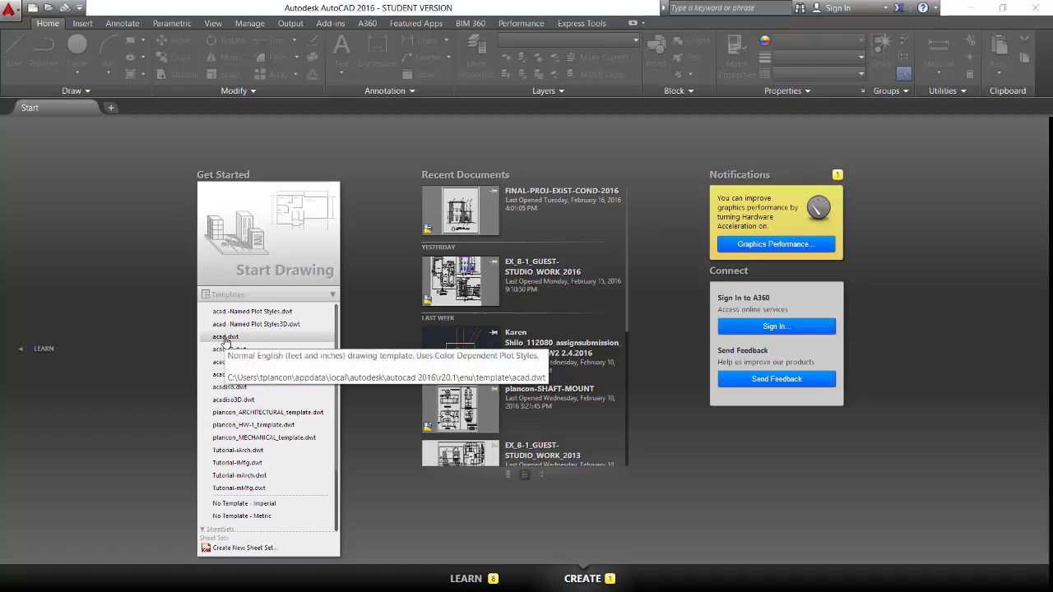
{"action": "left_click", "coordinate": [225, 339]}
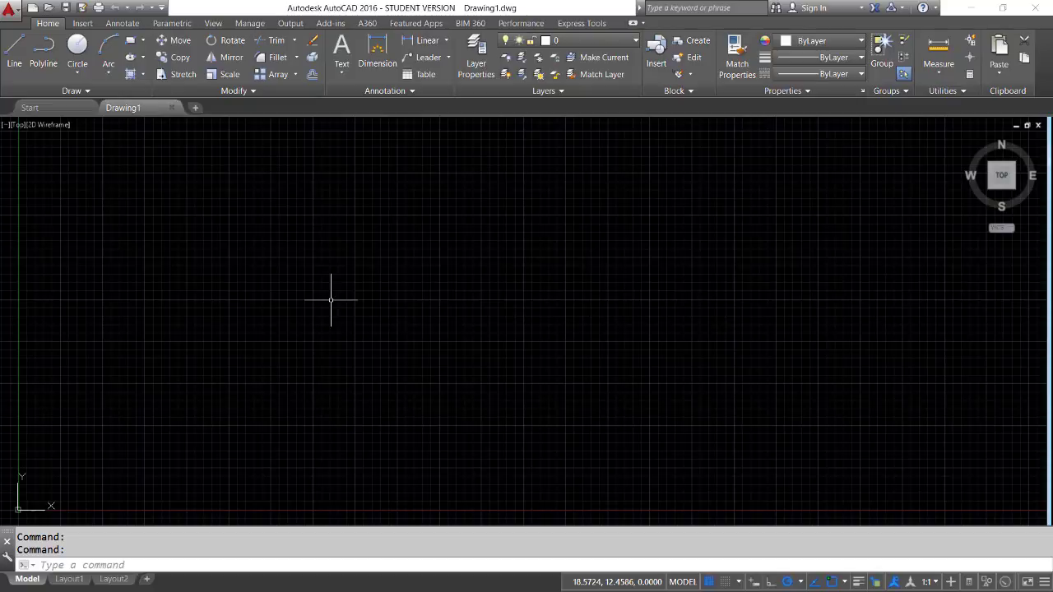
Set the drawing's length units to Architectural with a precision of 0'-0 1/32"
{"action": "type", "text": "units"}
{"action": "key", "text": "Return"}
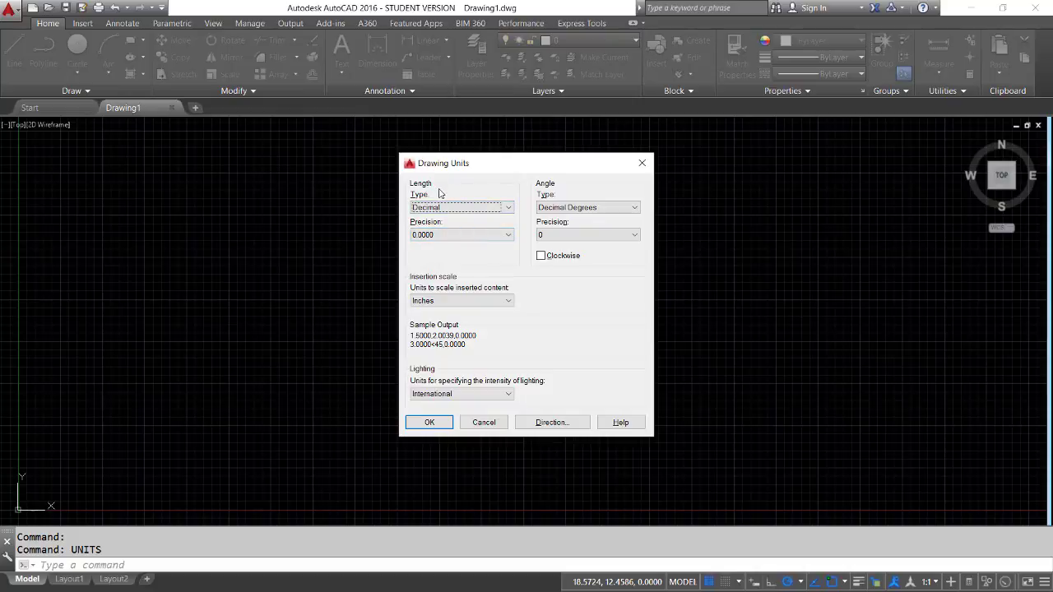
{"action": "left_click", "coordinate": [509, 210]}
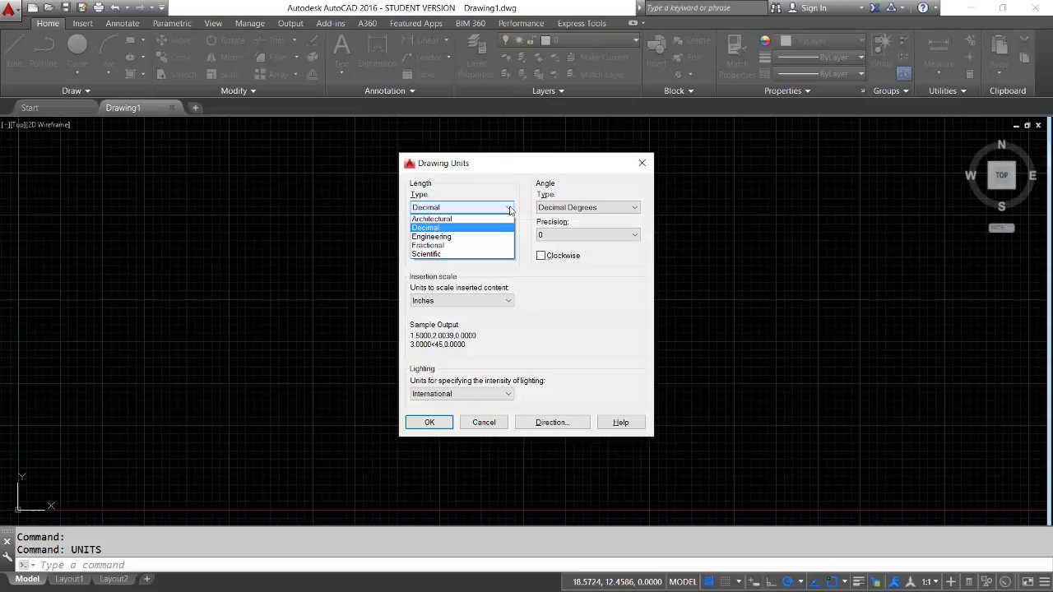
{"action": "left_click", "coordinate": [449, 221]}
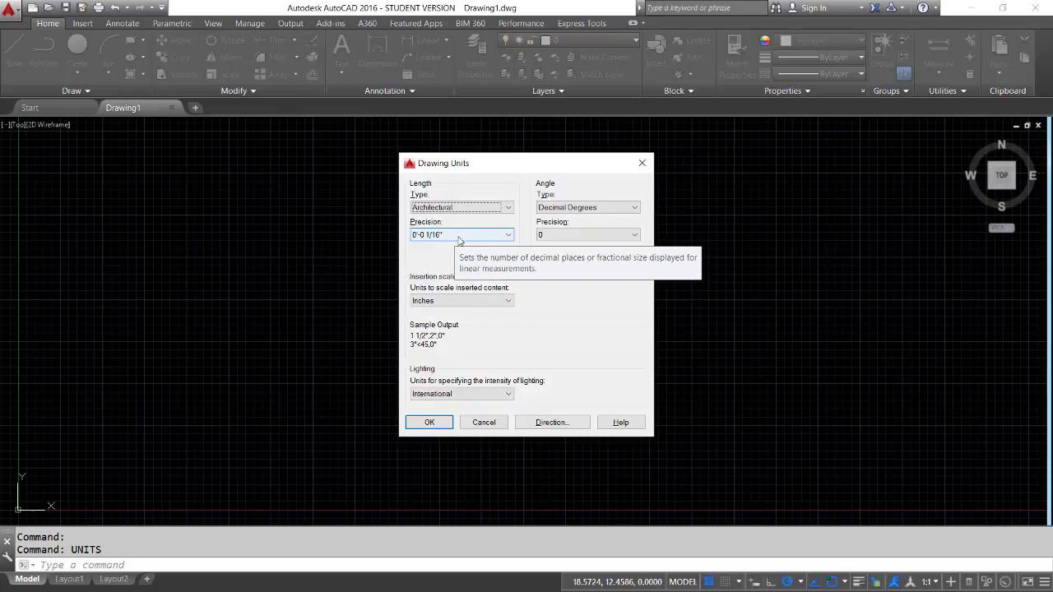
{"action": "left_click", "coordinate": [509, 236]}
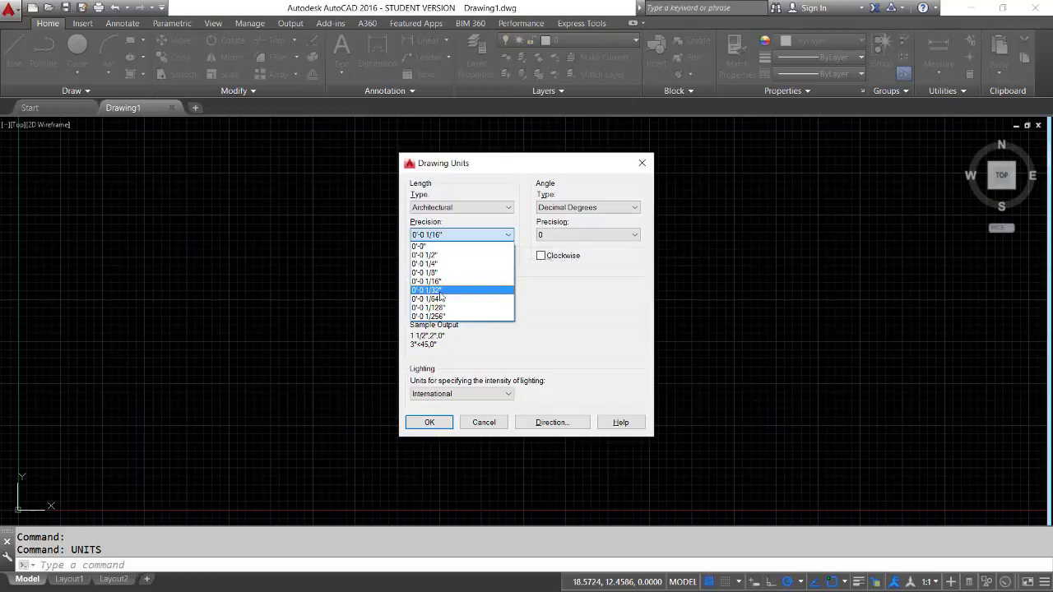
{"action": "left_click", "coordinate": [436, 290]}
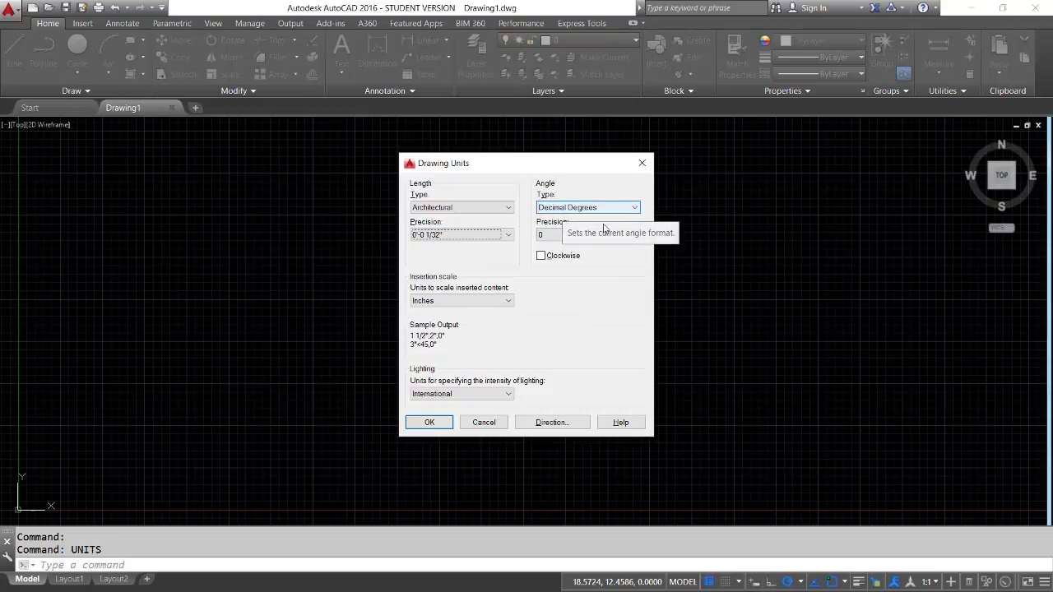
Set the precision of the decimal-degree angle units to 0.00 and accept the drawing units
{"action": "left_click", "coordinate": [635, 235]}
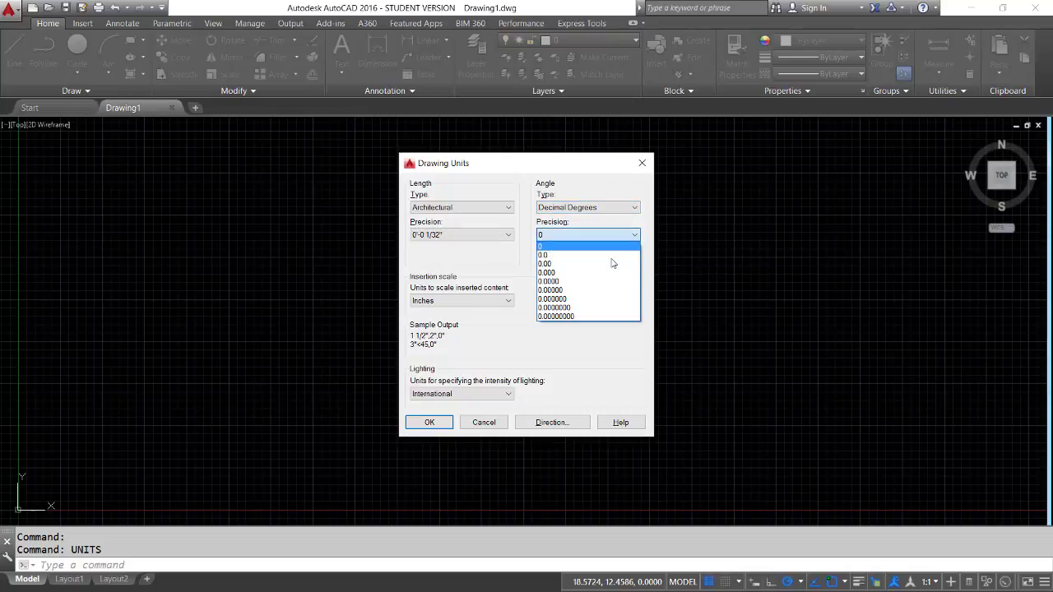
{"action": "key", "text": "Escape"}
{"action": "key", "text": "Down"}
{"action": "key", "text": "Down"}
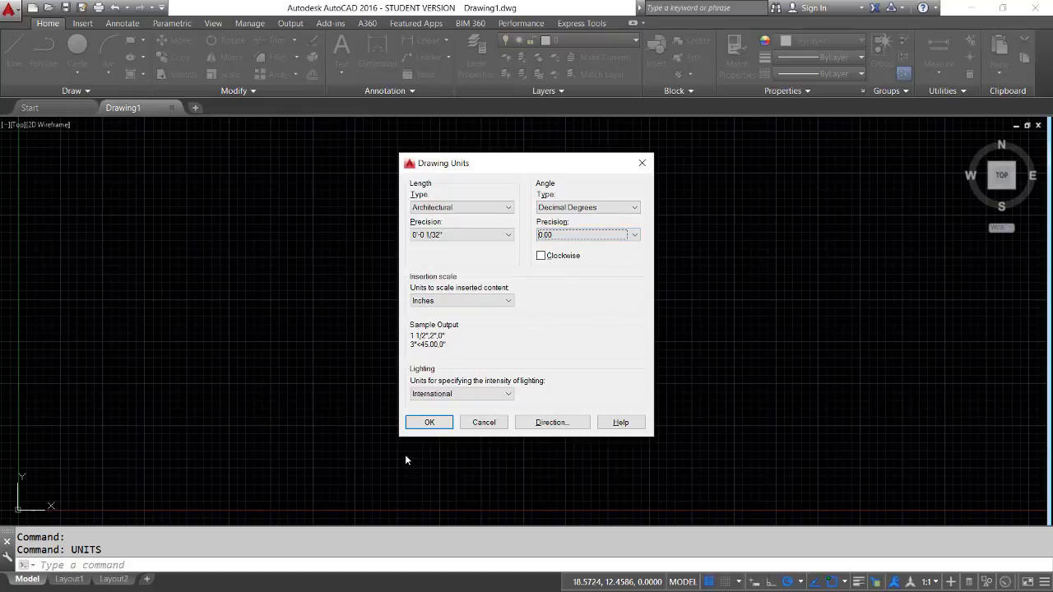
{"action": "left_click", "coordinate": [428, 422]}
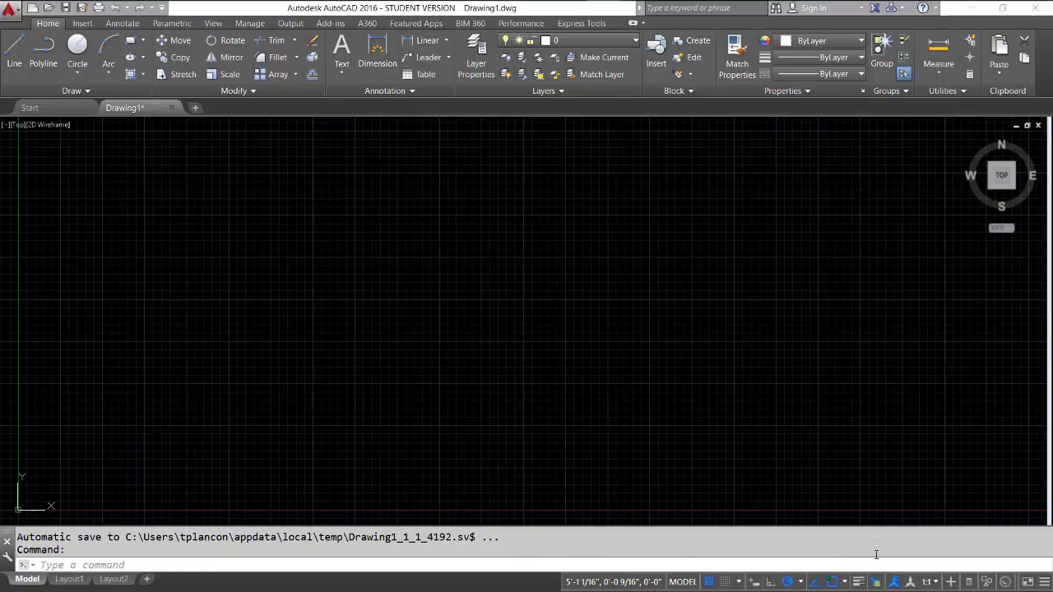
Switch to the imperial-input.png image in IrfanView and review how feet and inches are entered
{"action": "key", "text": "super+Tab"}
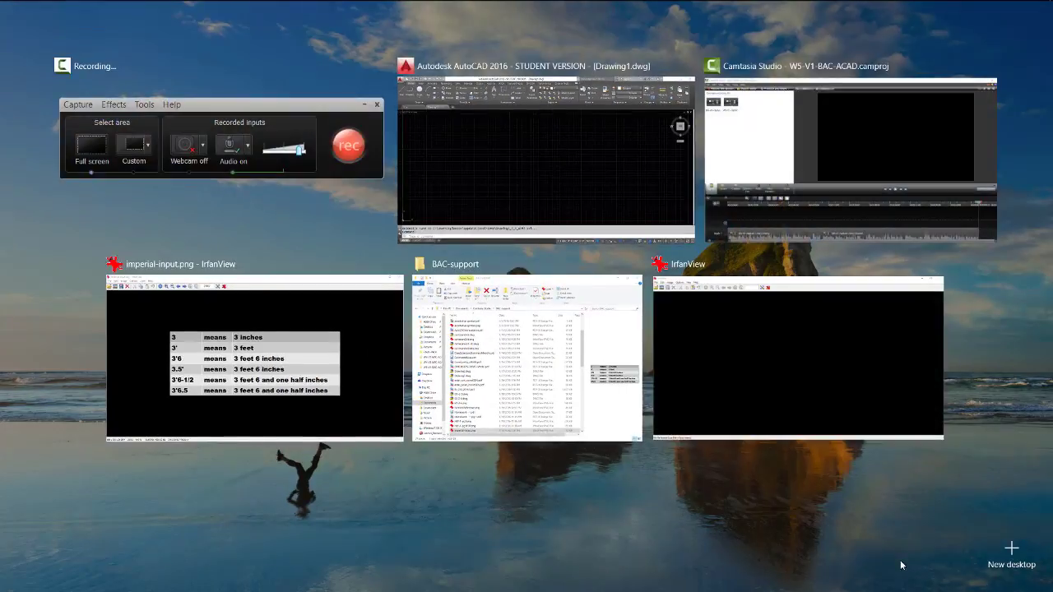
{"action": "left_click", "coordinate": [296, 338]}
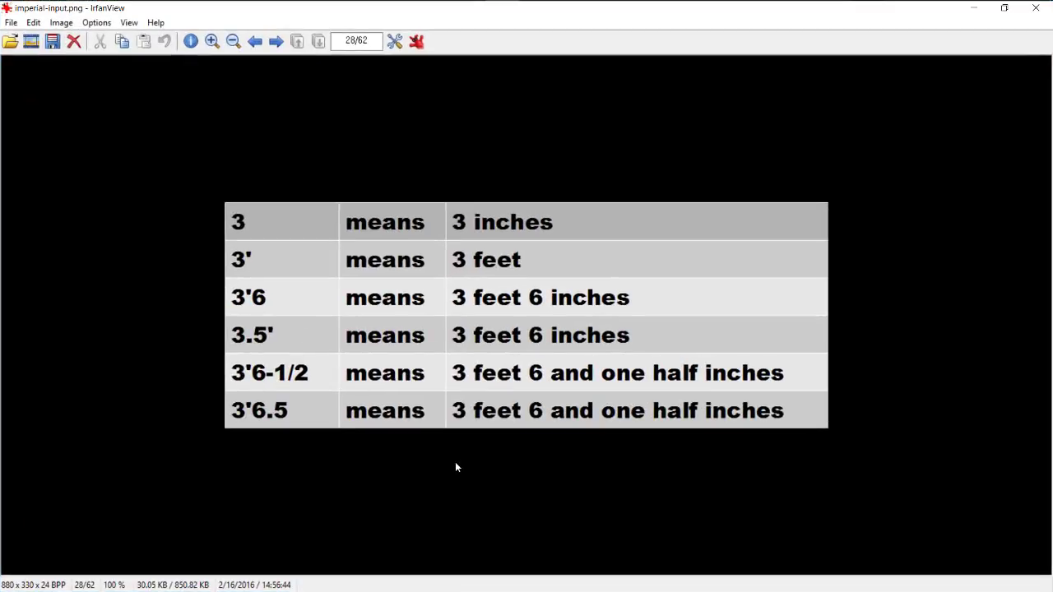
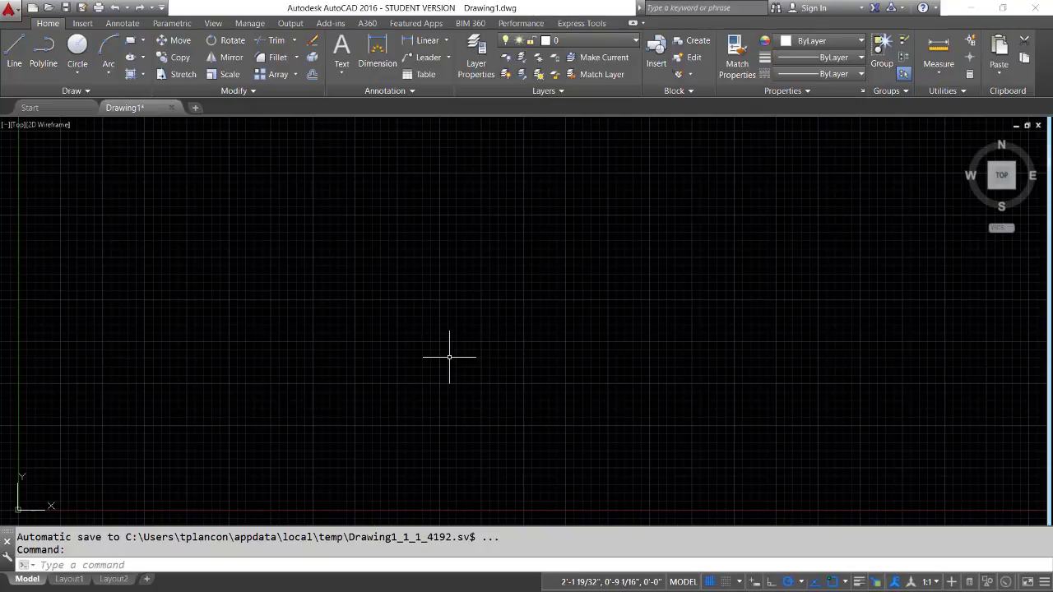
Set the model space limits from the default 0,0 lower left corner to 288',192' at the upper right and turn limits checking on
{"action": "type", "text": "-limits"}
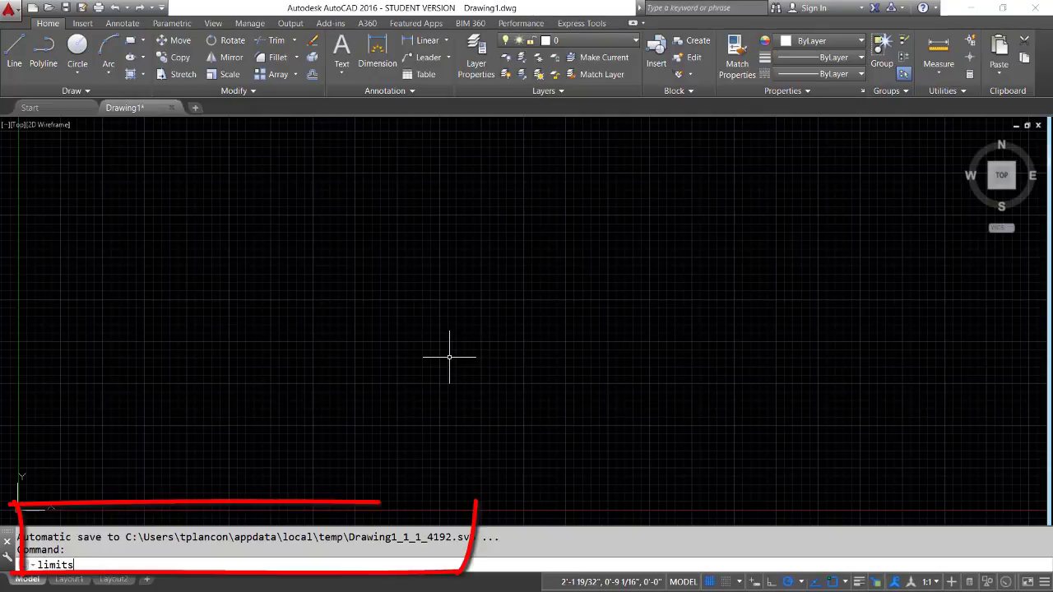
{"action": "key", "text": "Return"}
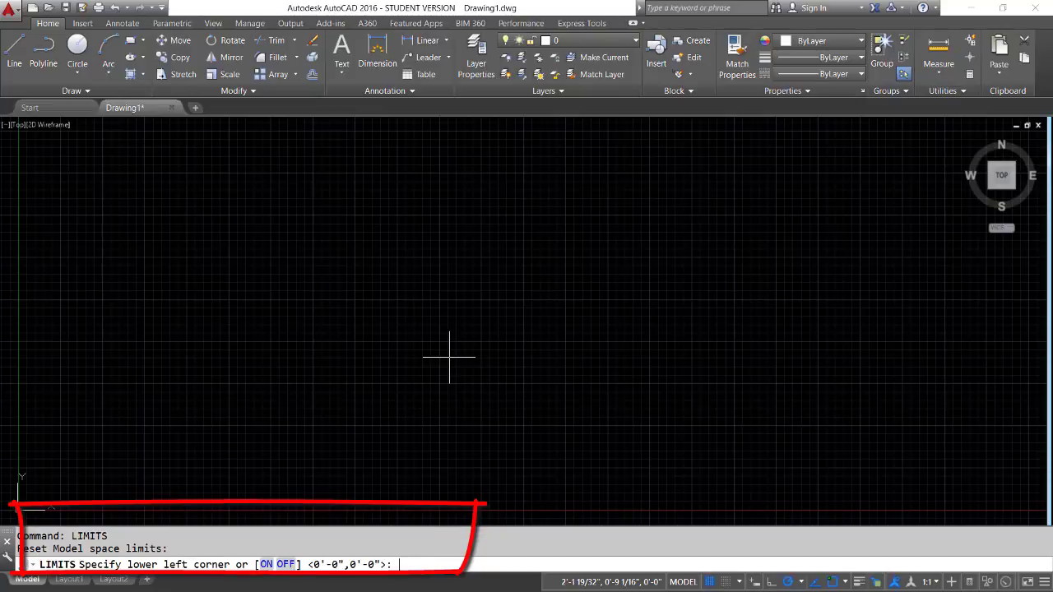
{"action": "key", "text": "Return"}
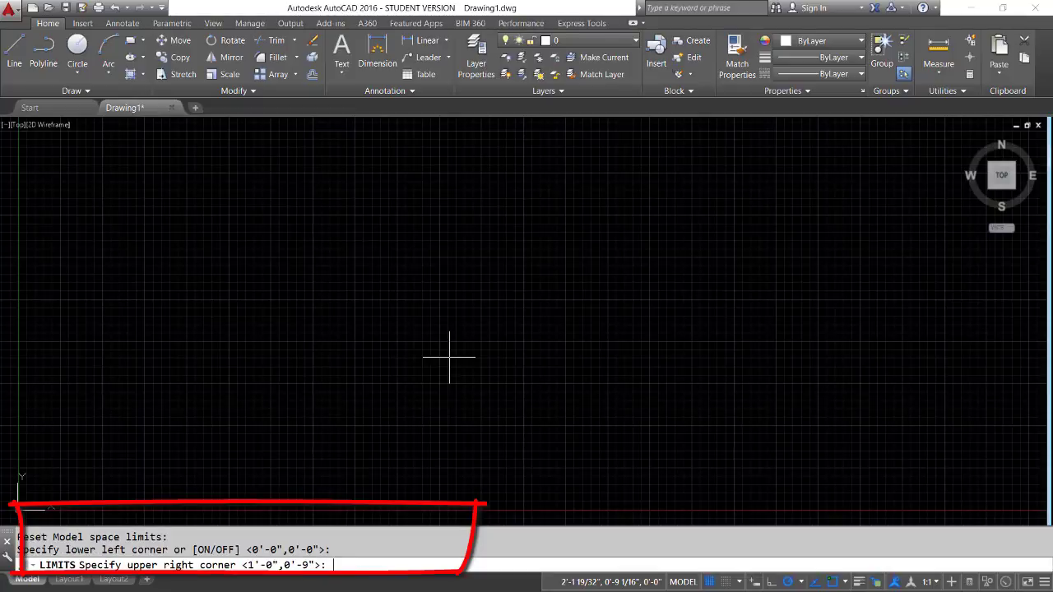
{"action": "type", "text": "288',192"}
{"action": "key", "text": "Return"}
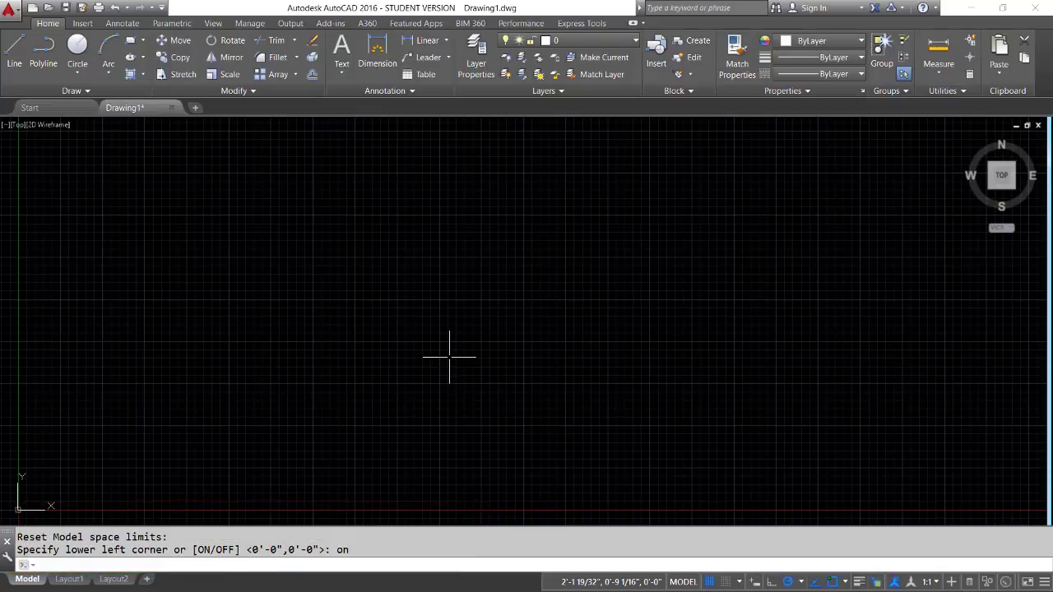
Restrict the grid so that it does not display beyond the drawing limits
{"action": "type", "text": "grid"}
{"action": "key", "text": "Return"}
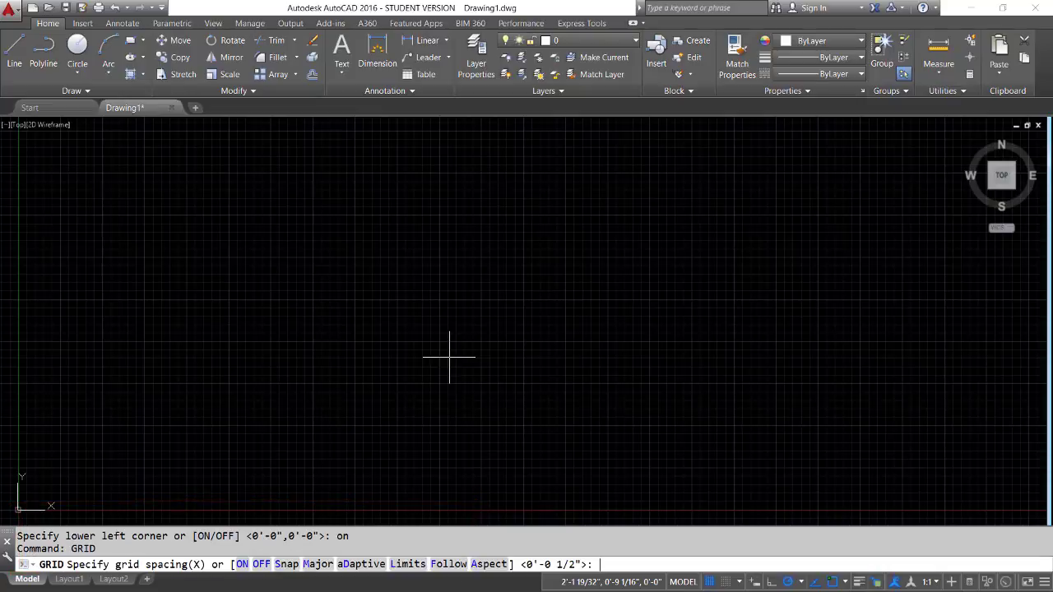
{"action": "type", "text": "l"}
{"action": "key", "text": "Return"}
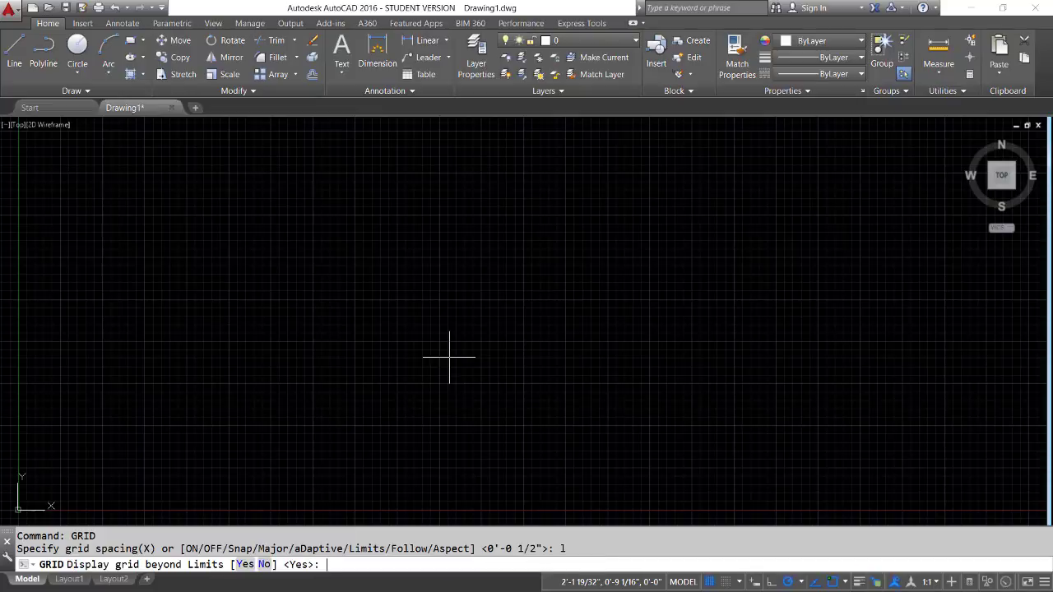
{"action": "type", "text": "n"}
{"action": "key", "text": "Return"}
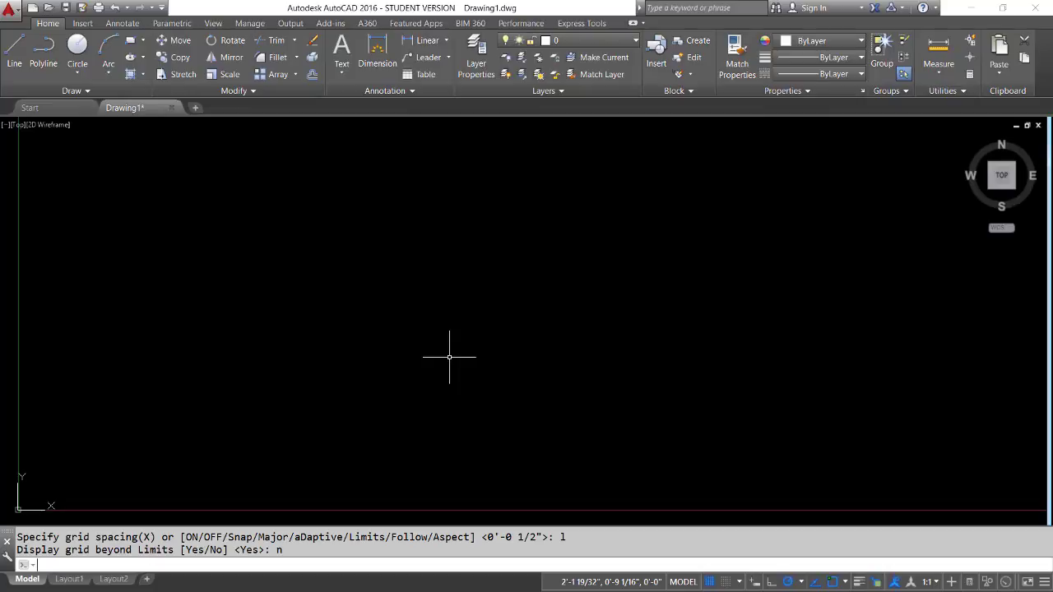
Fit the whole drawing limits area in the view with Zoom All
{"action": "type", "text": "z"}
{"action": "key", "text": "Return"}
{"action": "type", "text": "a"}
{"action": "key", "text": "Return"}
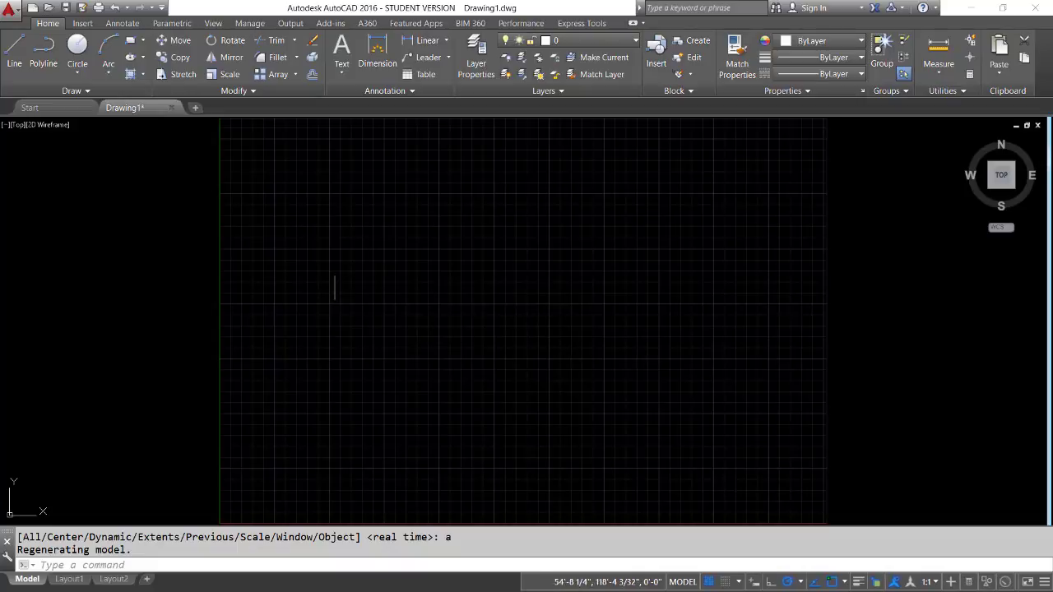
Save the drawing as an AutoCAD Drawing Template (*.dwt) in the Template folder, named with the author's surname followed by "-ARCHITECTURAL-TEMPLATE"
{"action": "left_click", "coordinate": [83, 8]}
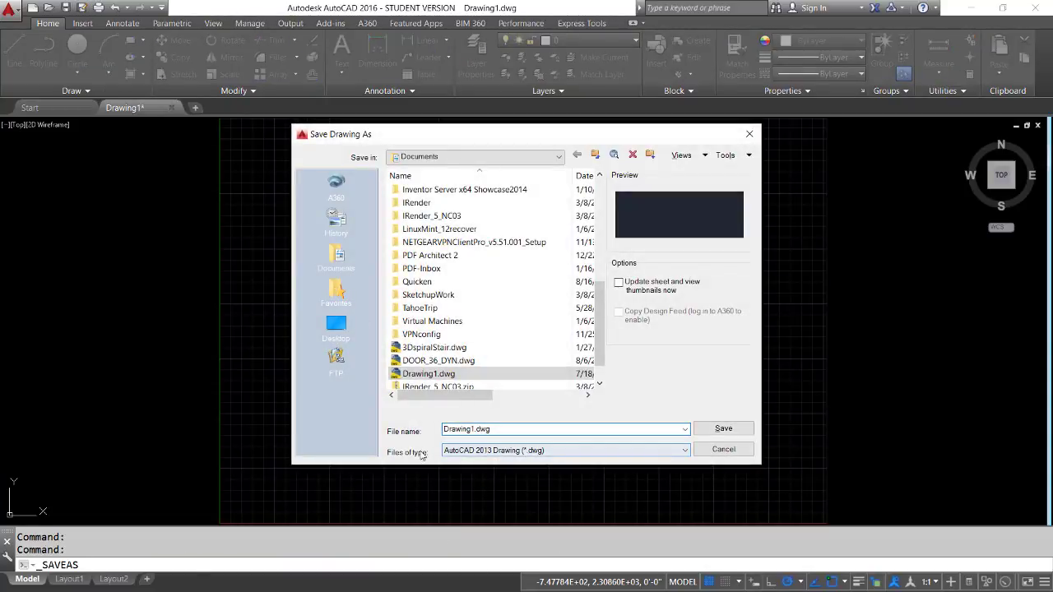
{"action": "left_click", "coordinate": [684, 451]}
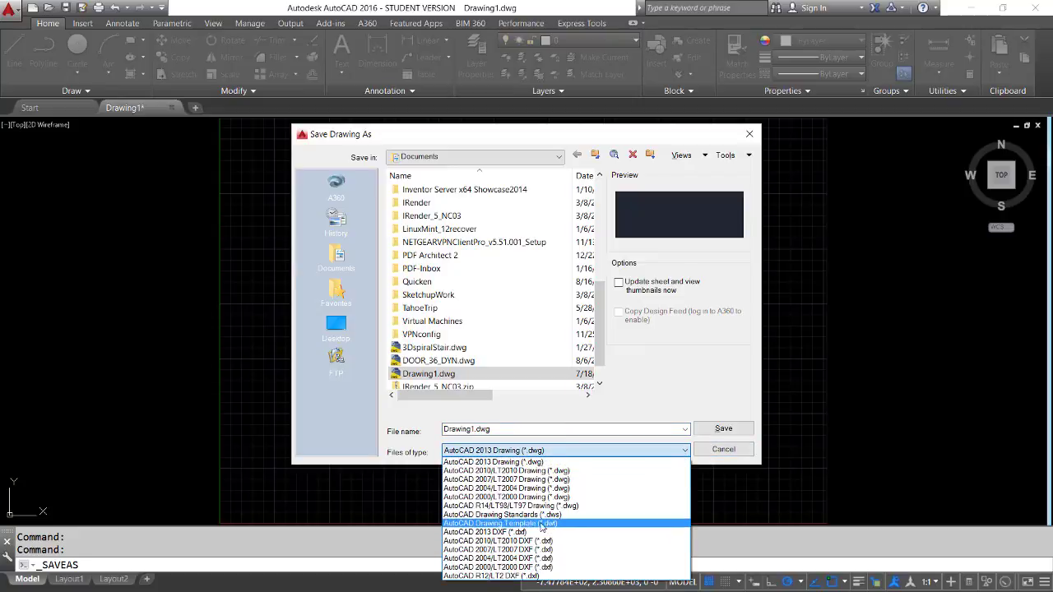
{"action": "left_click", "coordinate": [541, 524]}
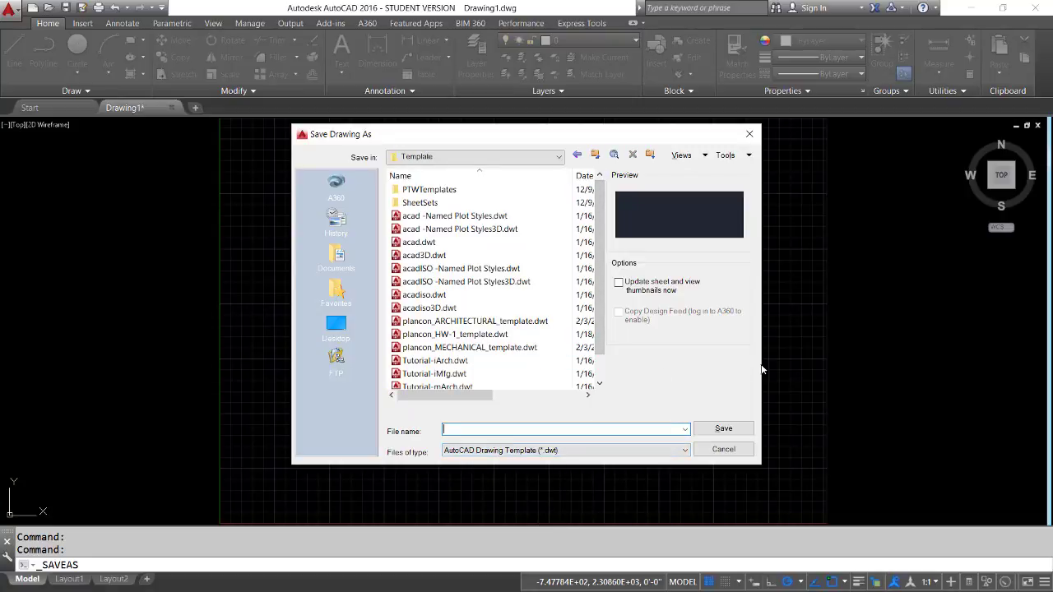
{"action": "left_click_drag", "start_coordinate": [759, 362], "coordinate": [840, 361]}
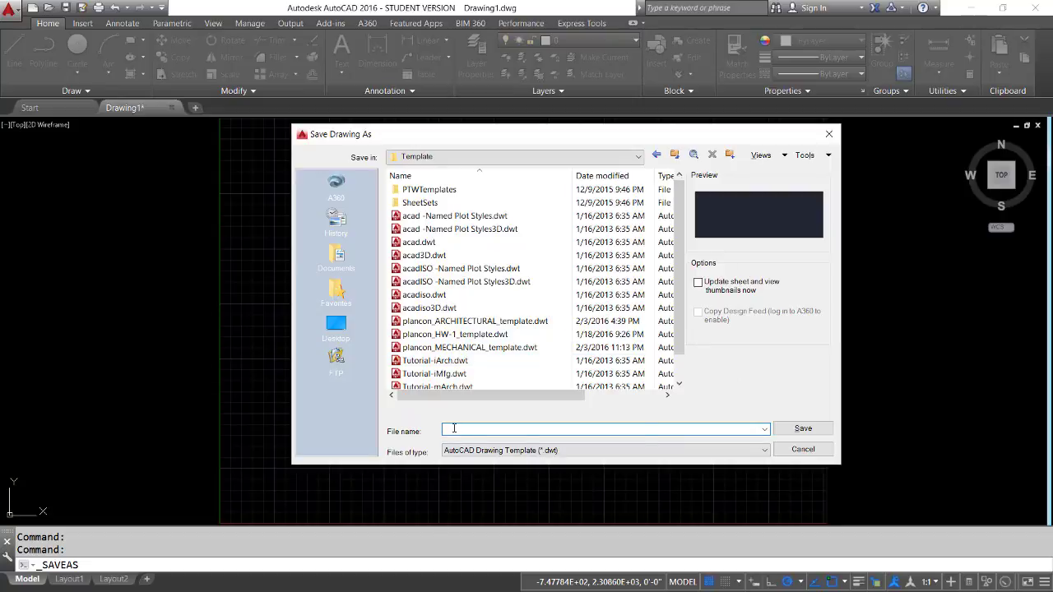
{"action": "type", "text": "plan"}
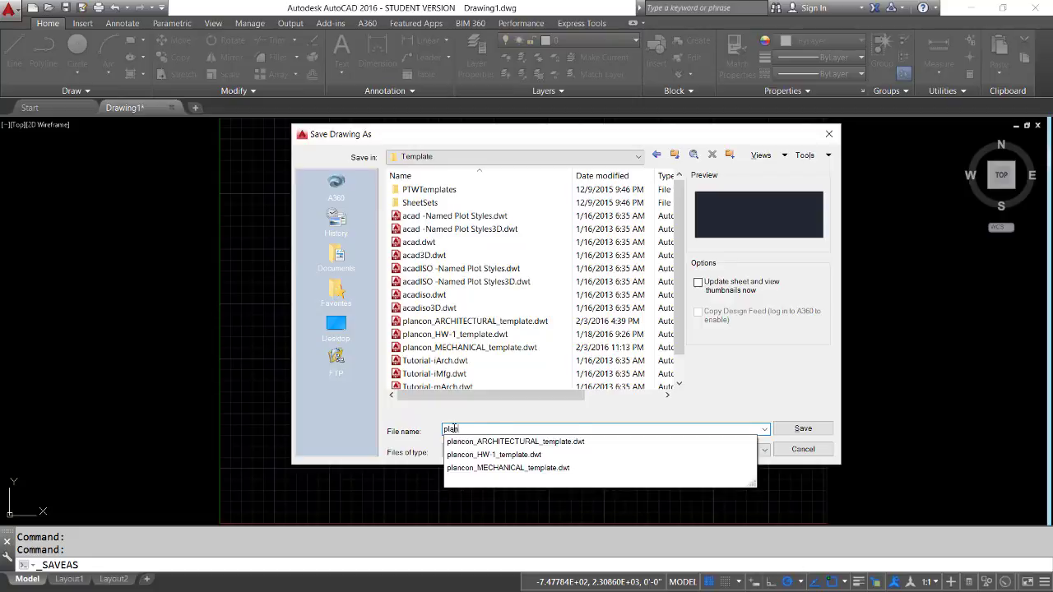
{"action": "type", "text": "con-"}
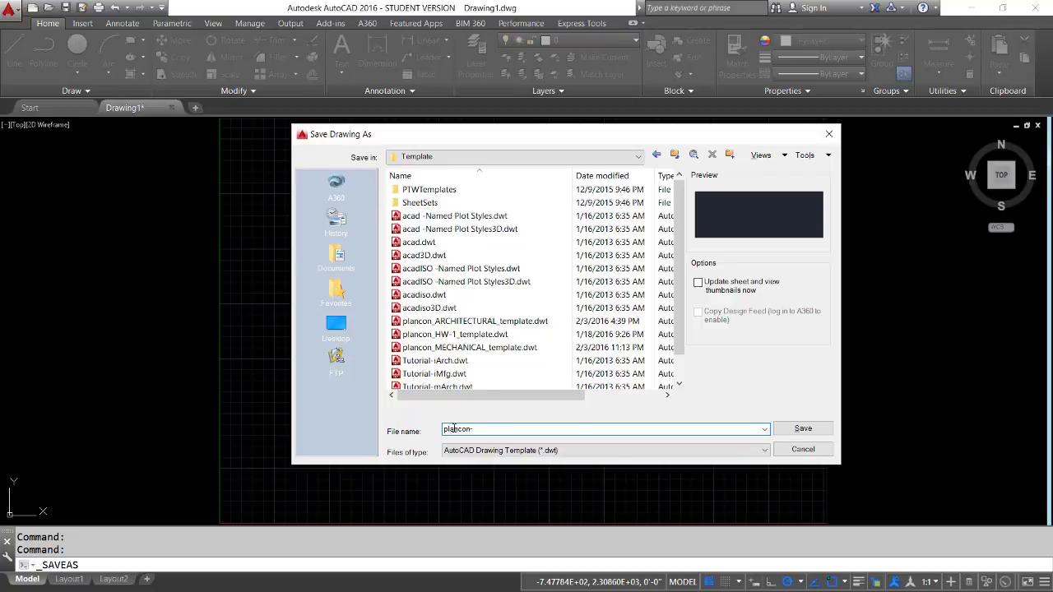
{"action": "type", "text": "ARCHITECTURAL-TEMPLATE"}
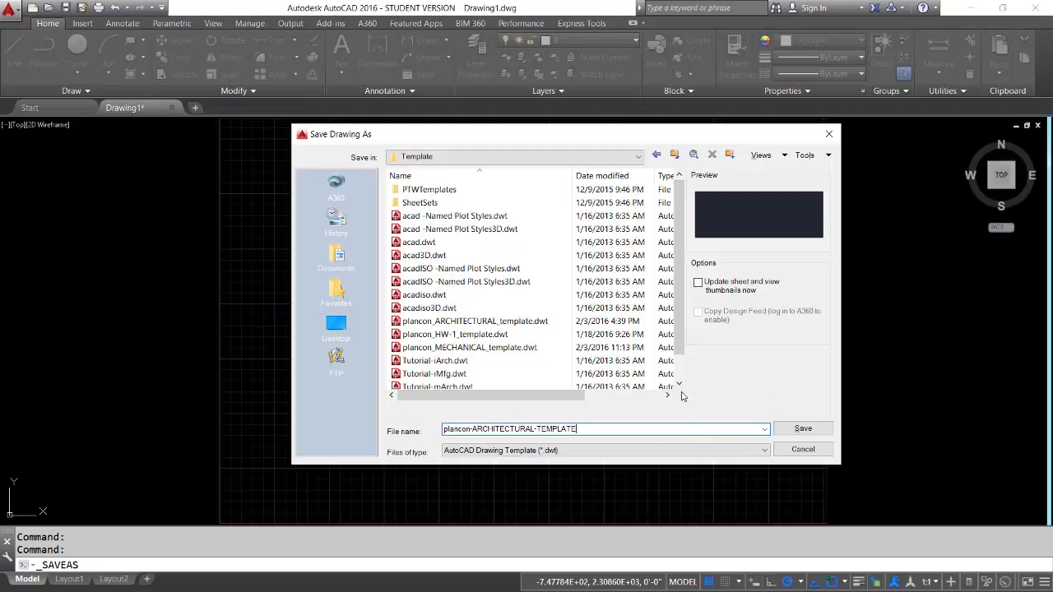
{"action": "left_click", "coordinate": [802, 428]}
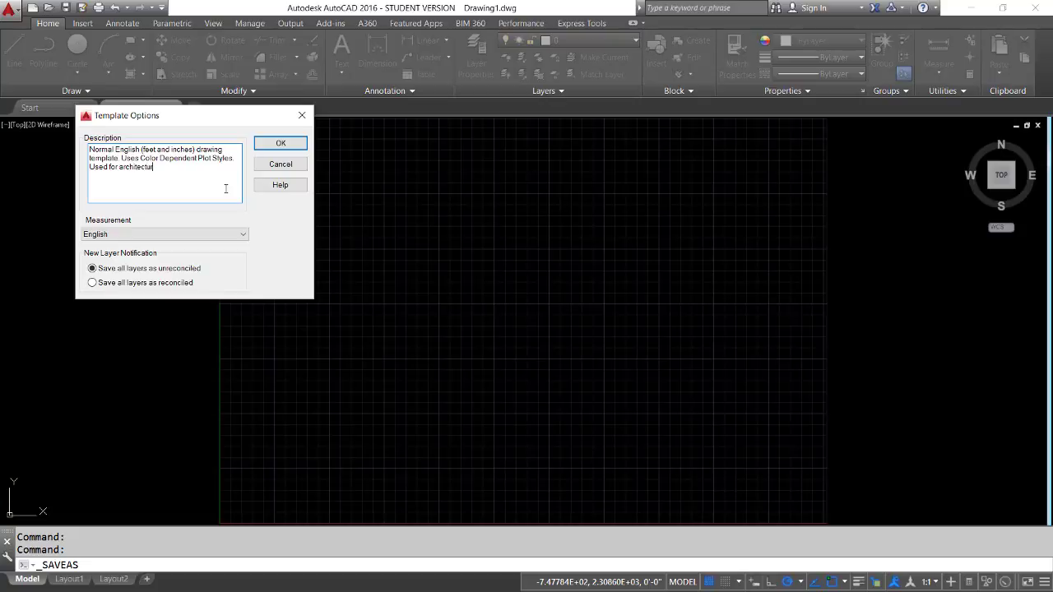
Append "Used for architectural projects." to the template description and accept the English measurement template options
{"action": "type", "text": "al projects."}
{"action": "left_click", "coordinate": [280, 143]}
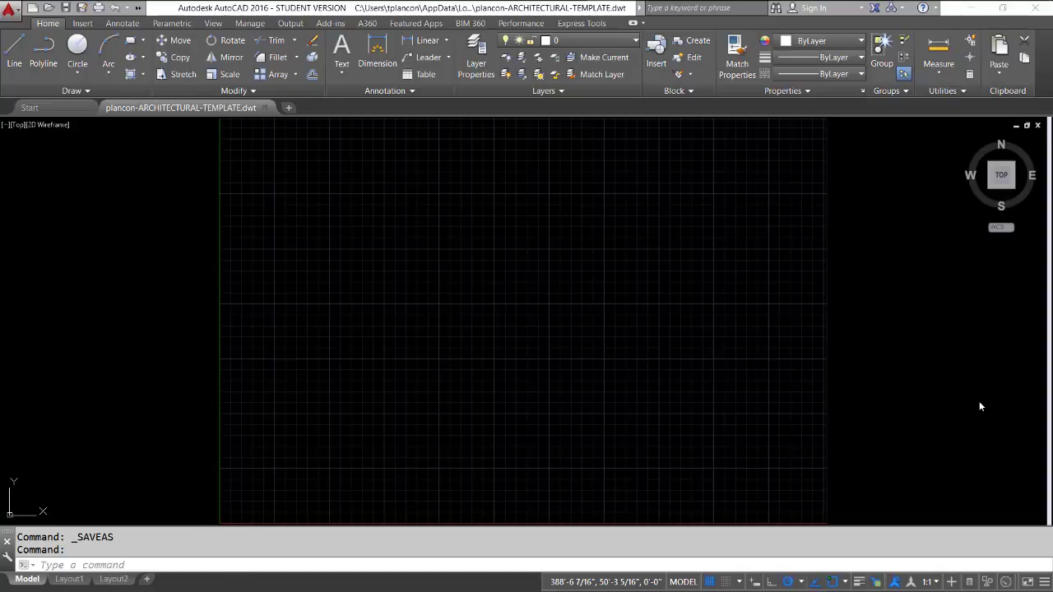
Switch to the 2016-FinalProject-Layers PDF and review the layer names, colors, linetypes and descriptions on both pages
{"action": "key", "text": "super+Tab"}
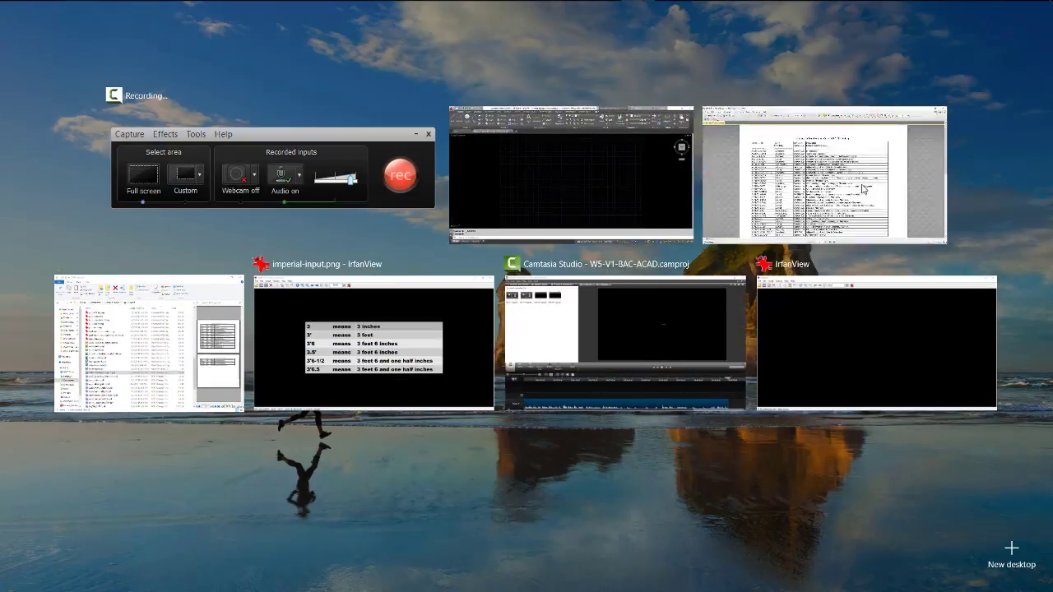
{"action": "left_click", "coordinate": [924, 193]}
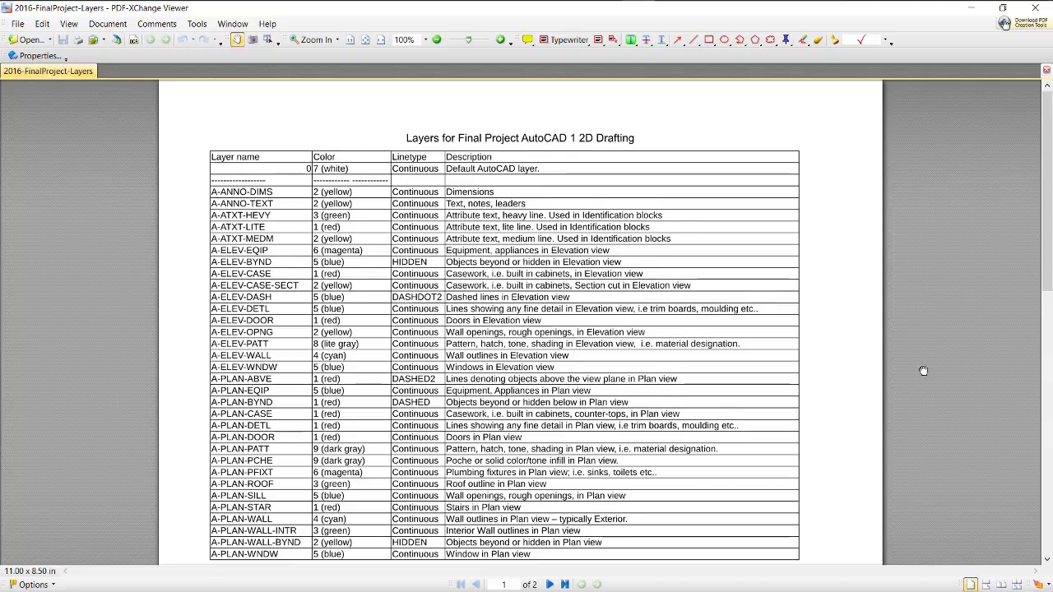
{"action": "scroll", "coordinate": [923, 370], "scroll_direction": "down", "scroll_amount": 2}
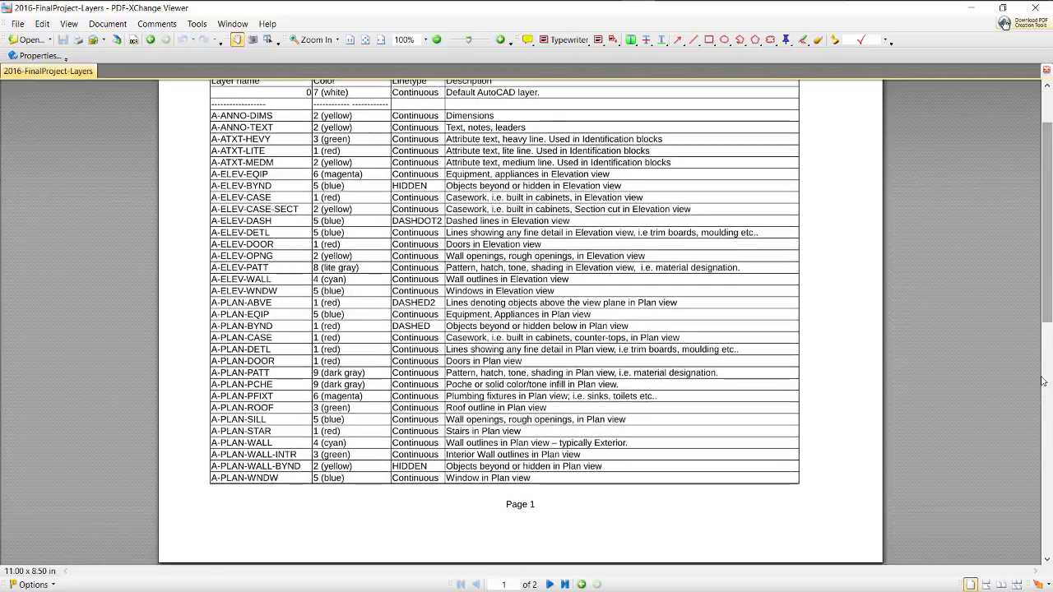
{"action": "left_click", "coordinate": [550, 584]}
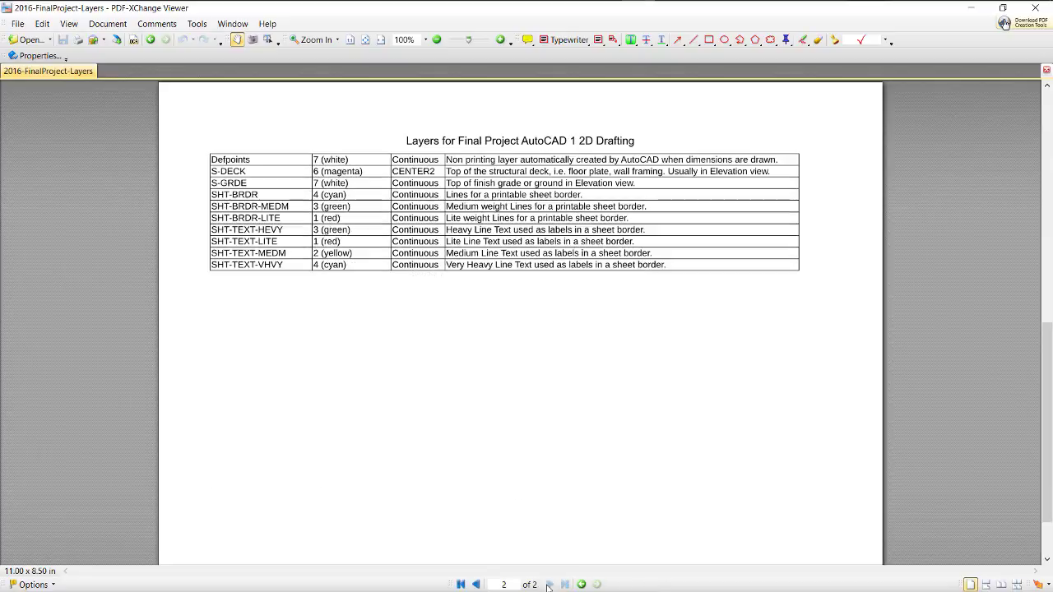
{"action": "left_click", "coordinate": [476, 584]}
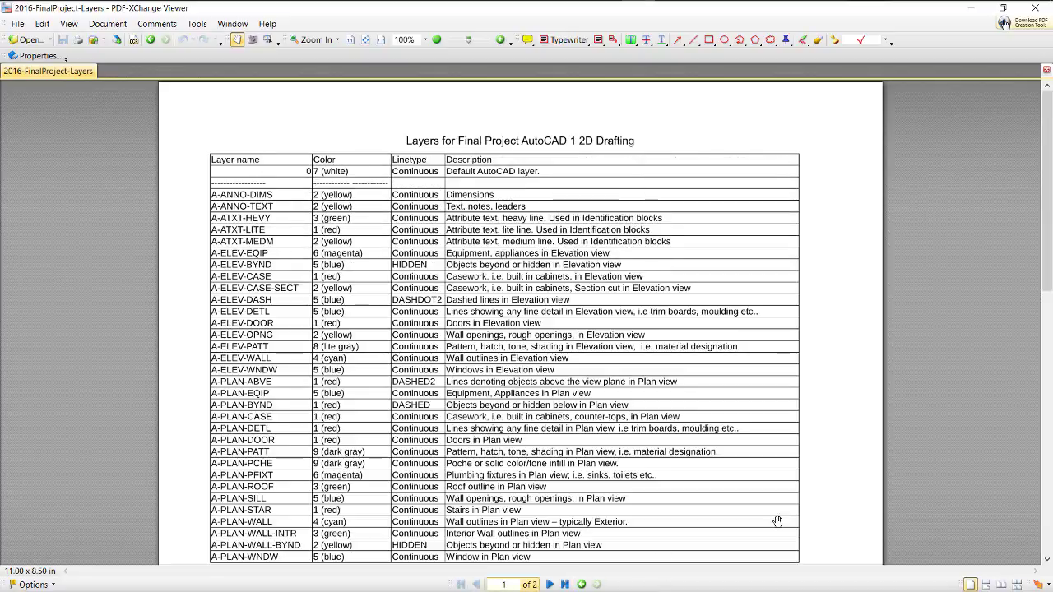
Check the remaining rows on page 1 of the layer list, look over page 2, and return to page 1
{"action": "left_click_drag", "start_coordinate": [1048, 273], "coordinate": [1048, 287]}
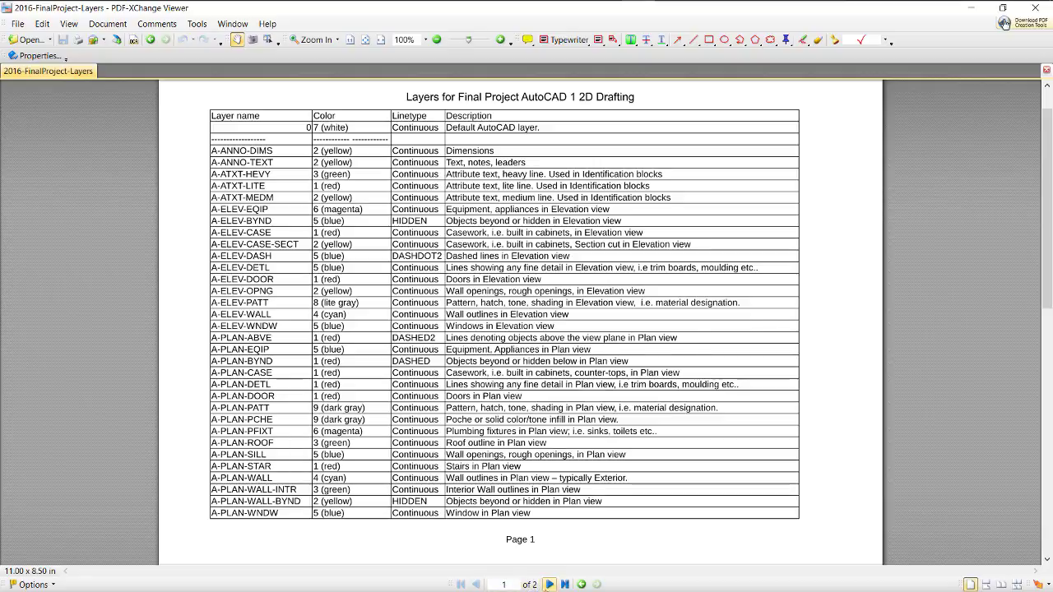
{"action": "left_click", "coordinate": [549, 585]}
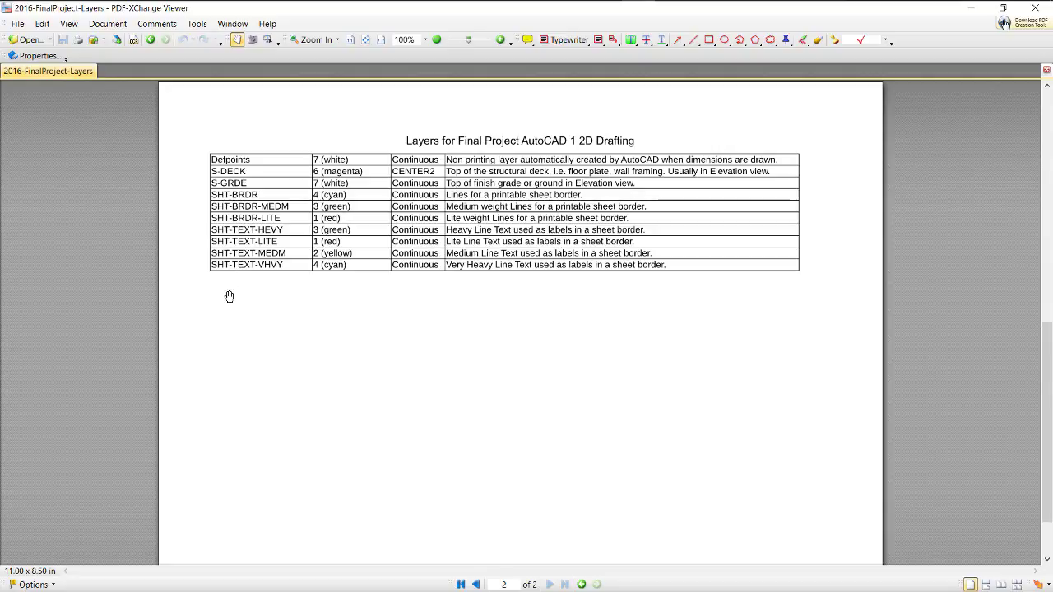
{"action": "left_click", "coordinate": [476, 585]}
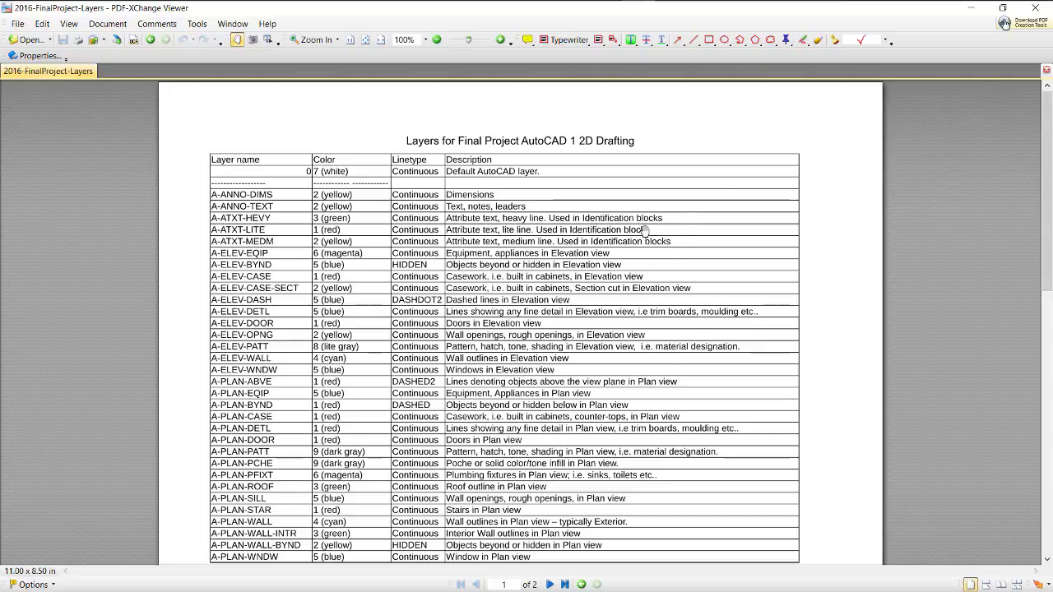
Switch to the AutoCAD template drawing and create a new layer named A-PLAN-WALL in the Layer Properties Manager
{"action": "key", "text": "super+Tab"}
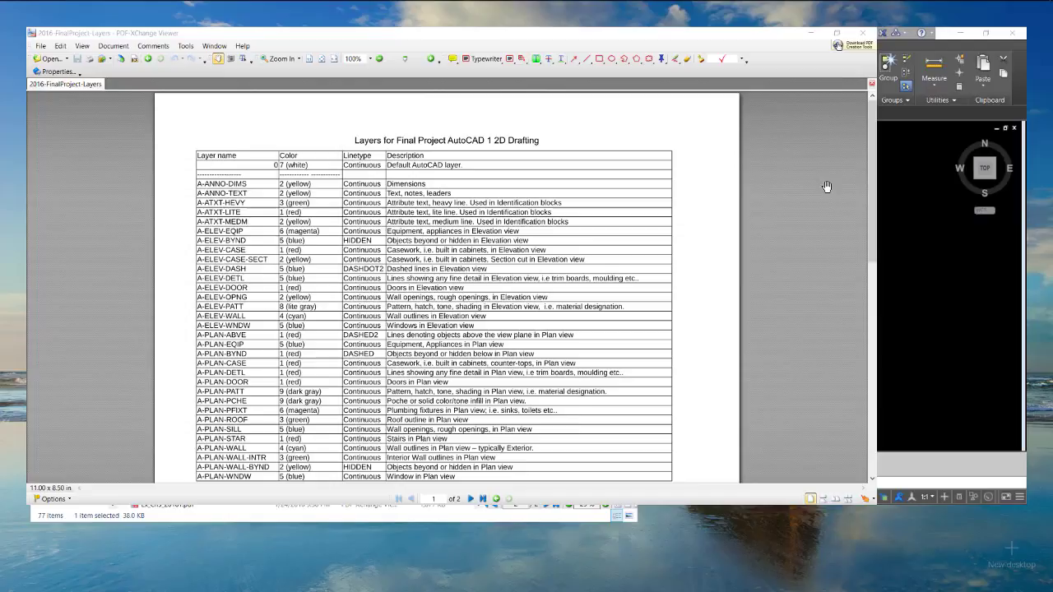
{"action": "left_click", "coordinate": [874, 171]}
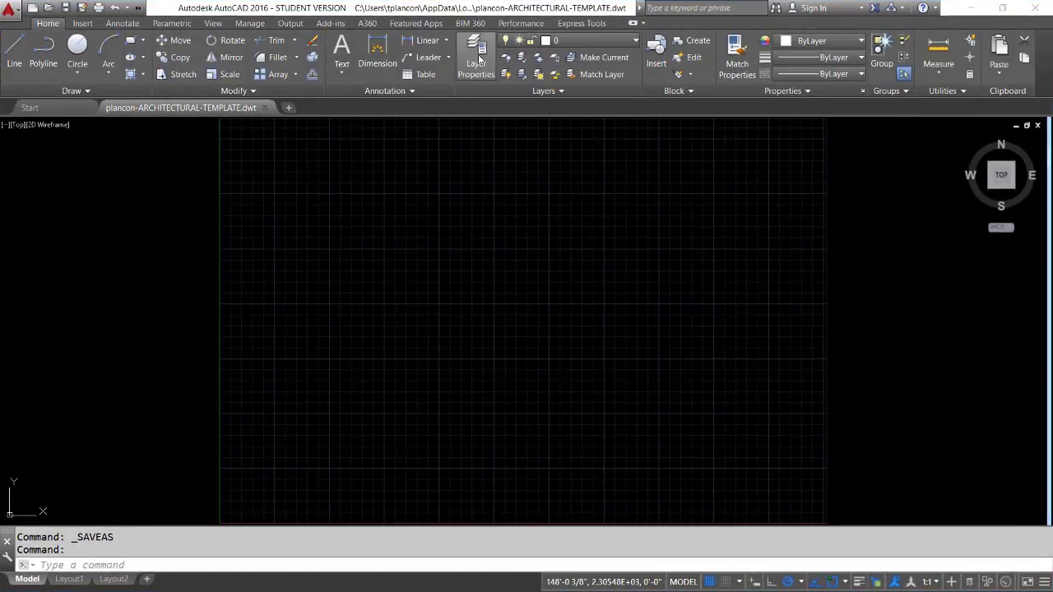
{"action": "left_click", "coordinate": [478, 56]}
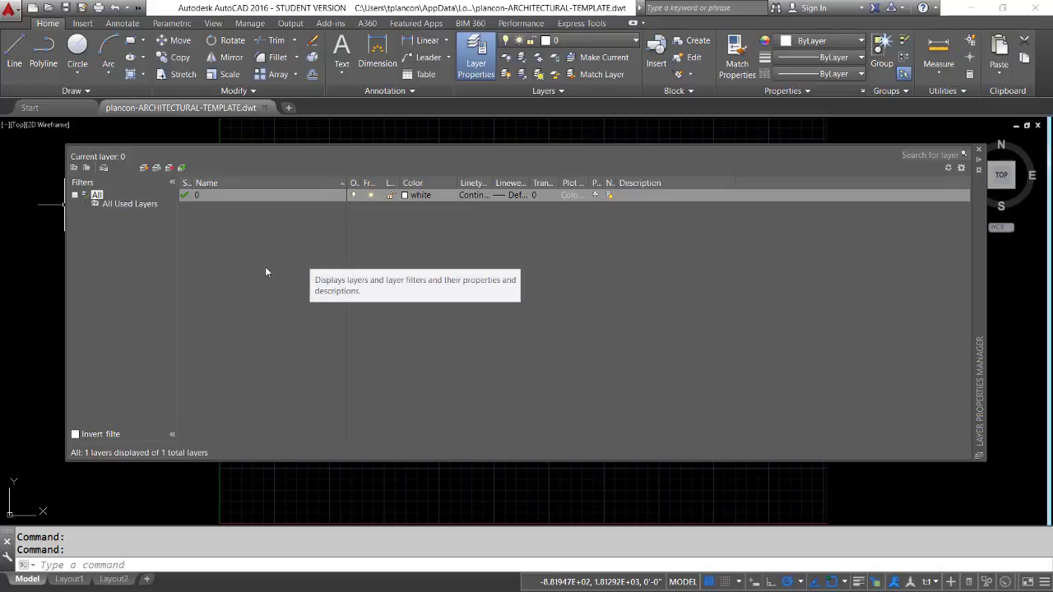
{"action": "left_click", "coordinate": [144, 168]}
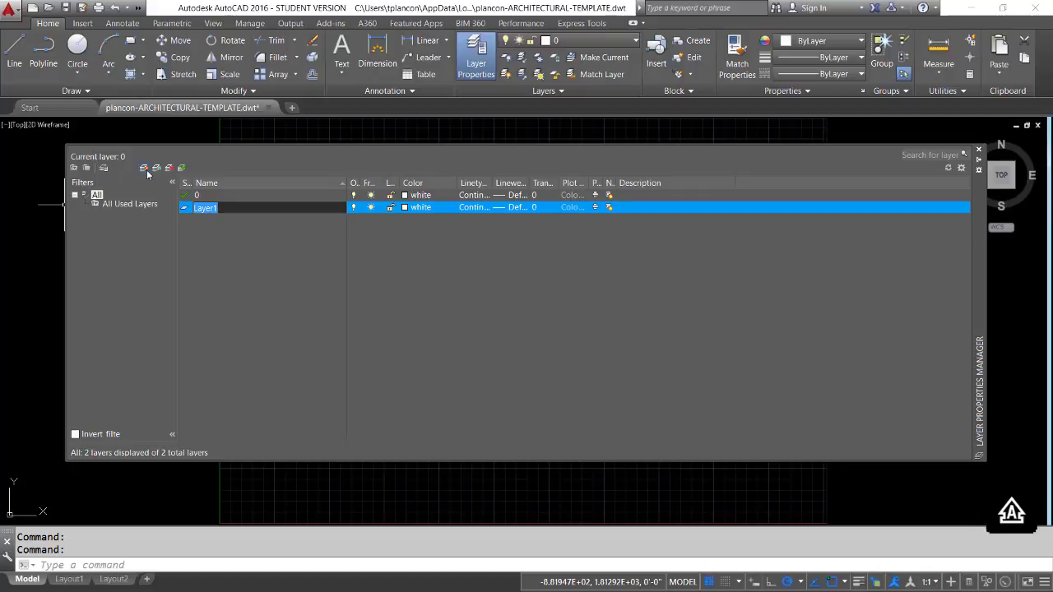
{"action": "type", "text": "A-PLAN-"}
{"action": "type", "text": "WALL"}
{"action": "key", "text": "Return"}
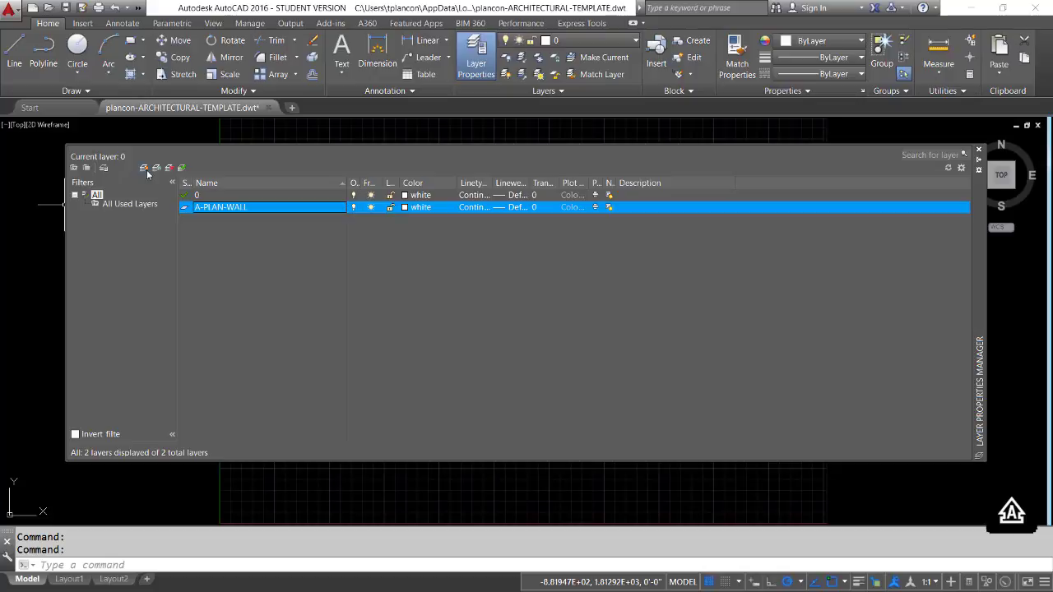
Set the A-PLAN-WALL layer's color to cyan and widen the Linetype and Plot columns of the layer list
{"action": "left_click", "coordinate": [428, 212]}
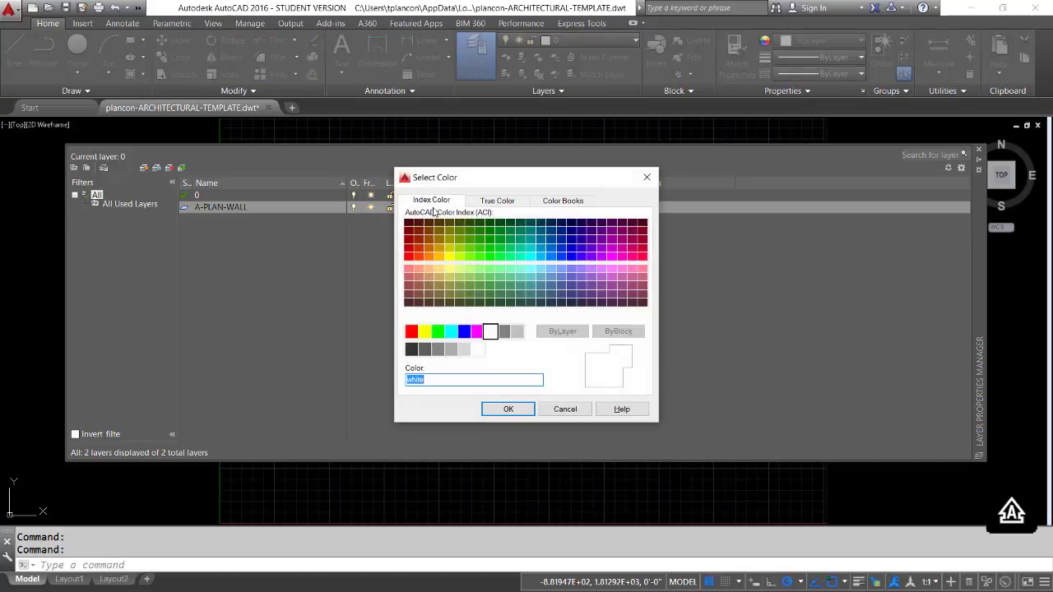
{"action": "left_click", "coordinate": [451, 332]}
{"action": "left_click", "coordinate": [498, 407]}
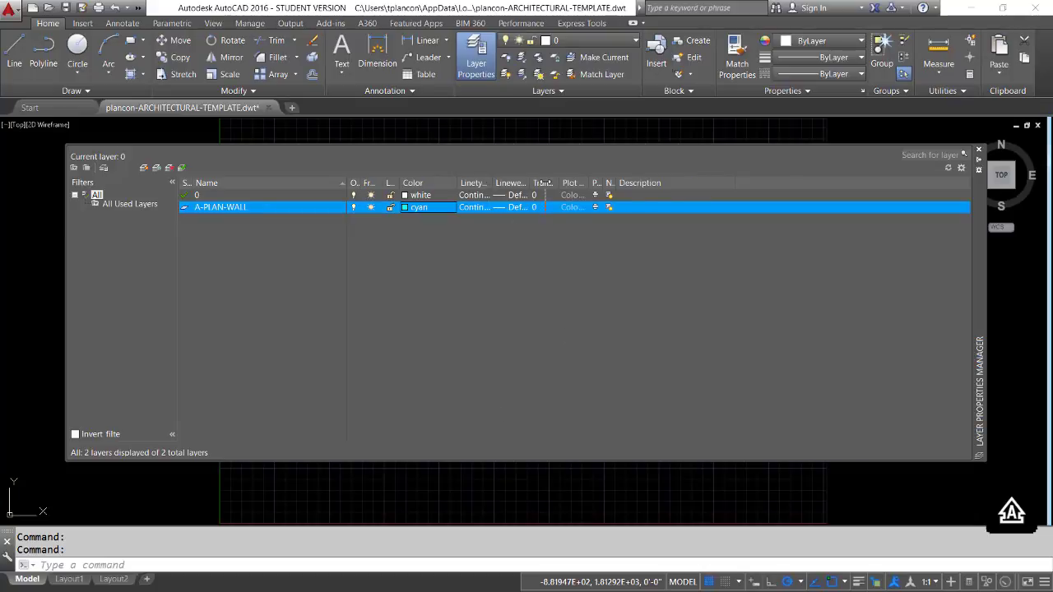
{"action": "left_click_drag", "start_coordinate": [544, 183], "coordinate": [548, 183]}
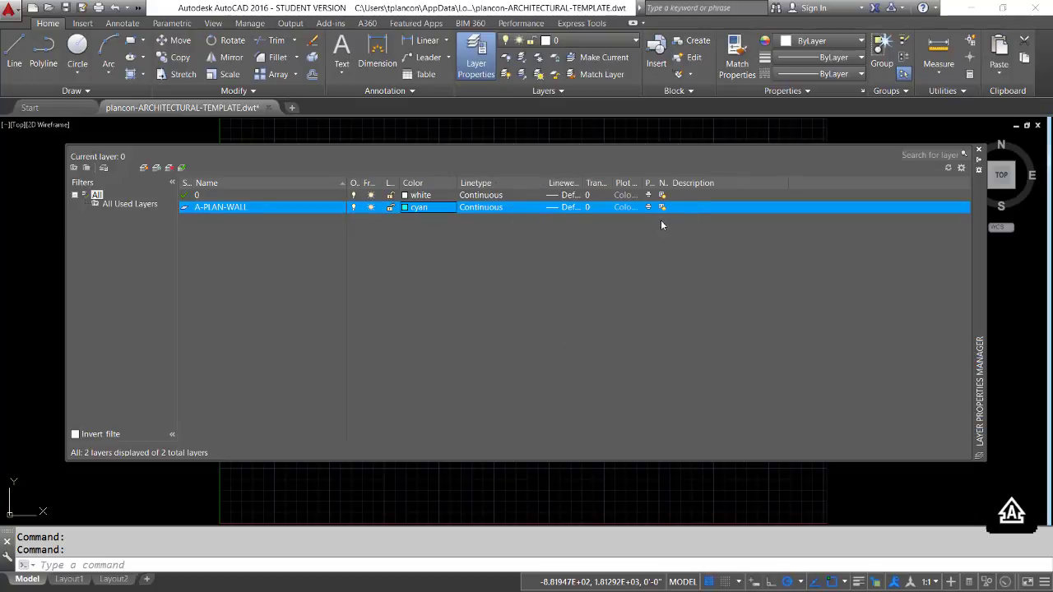
{"action": "left_click_drag", "start_coordinate": [657, 183], "coordinate": [694, 183]}
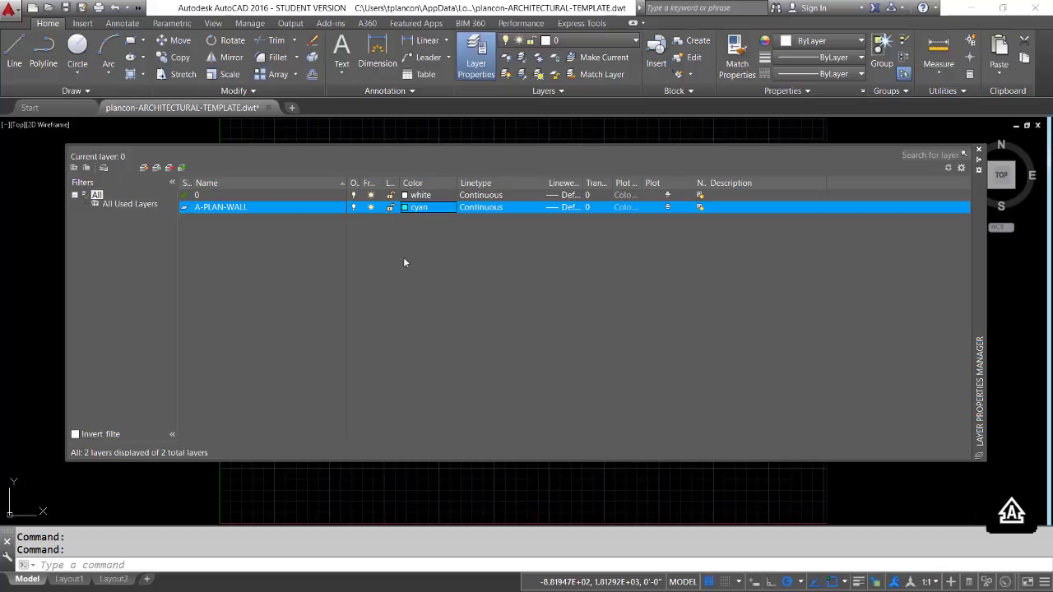
Create a new layer named A-PLAN-WALL-INTR and set its color to green
{"action": "left_click", "coordinate": [143, 167]}
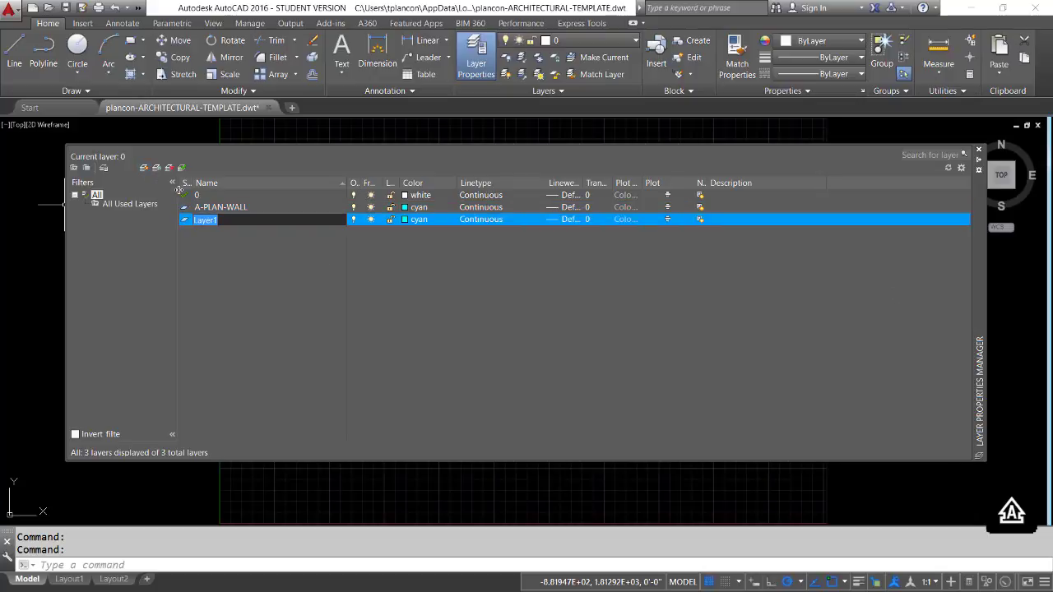
{"action": "type", "text": "A-PLAN-WALL-INT"}
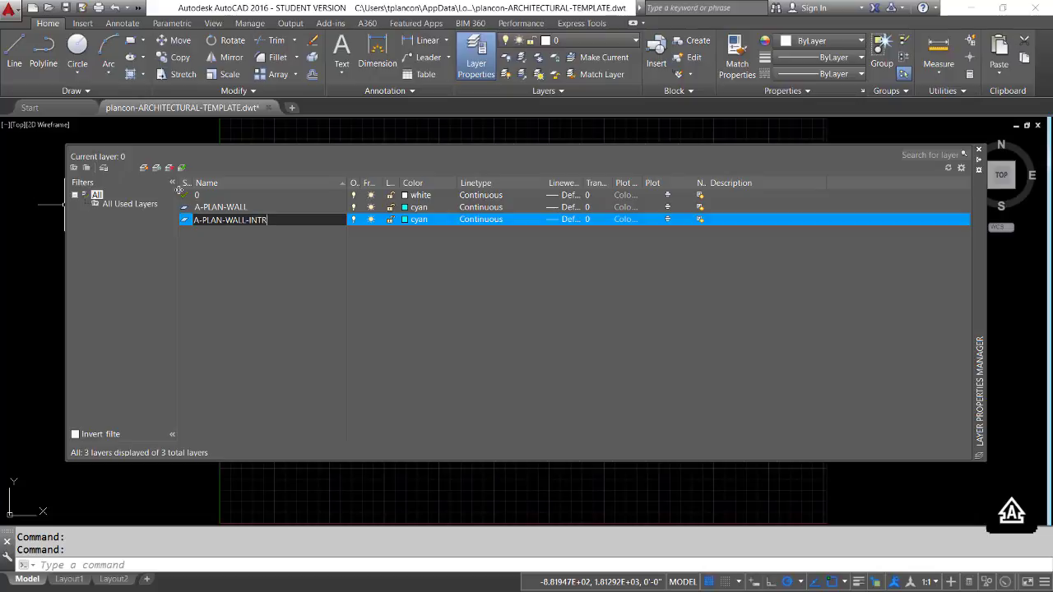
{"action": "type", "text": "R"}
{"action": "key", "text": "Return"}
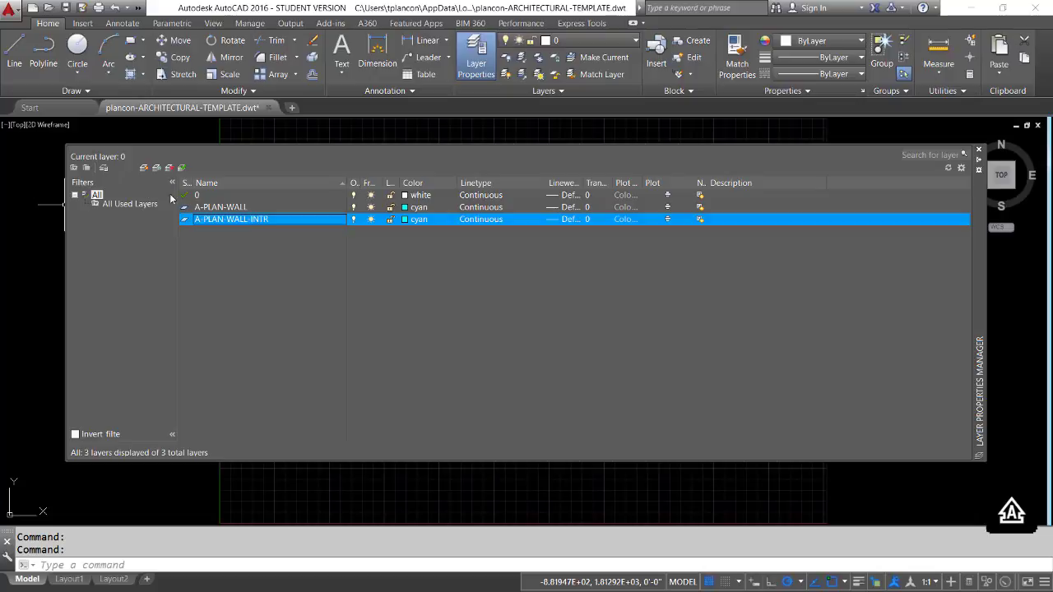
{"action": "left_click", "coordinate": [409, 221]}
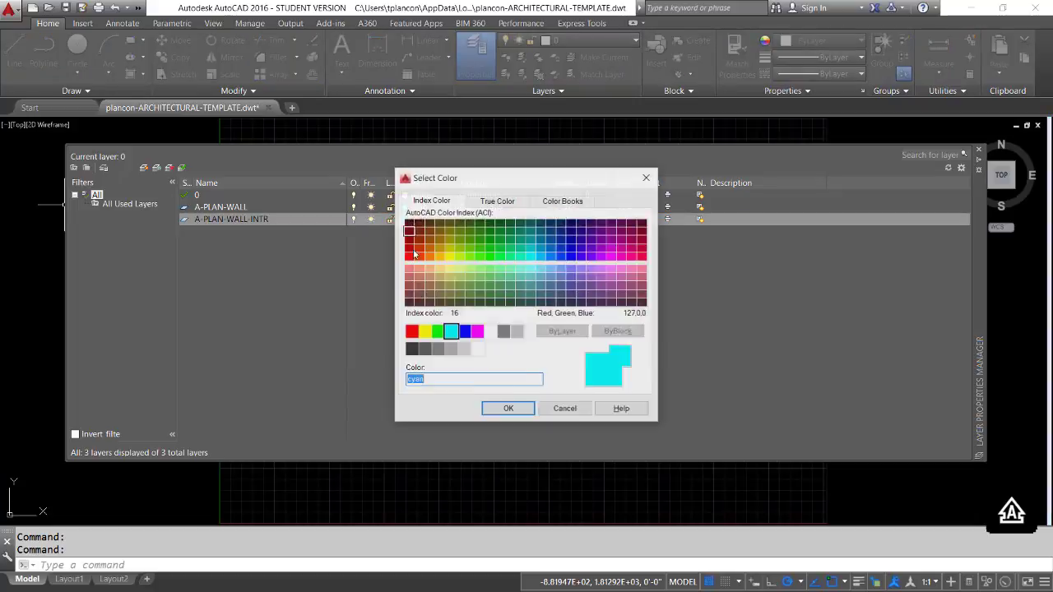
{"action": "left_click", "coordinate": [438, 332]}
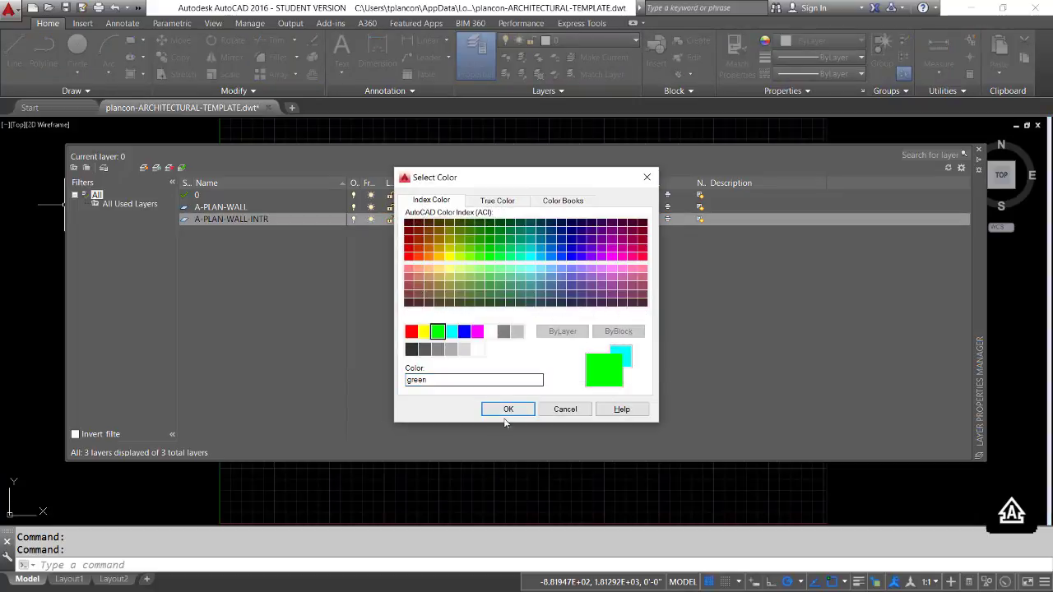
{"action": "left_click", "coordinate": [508, 408]}
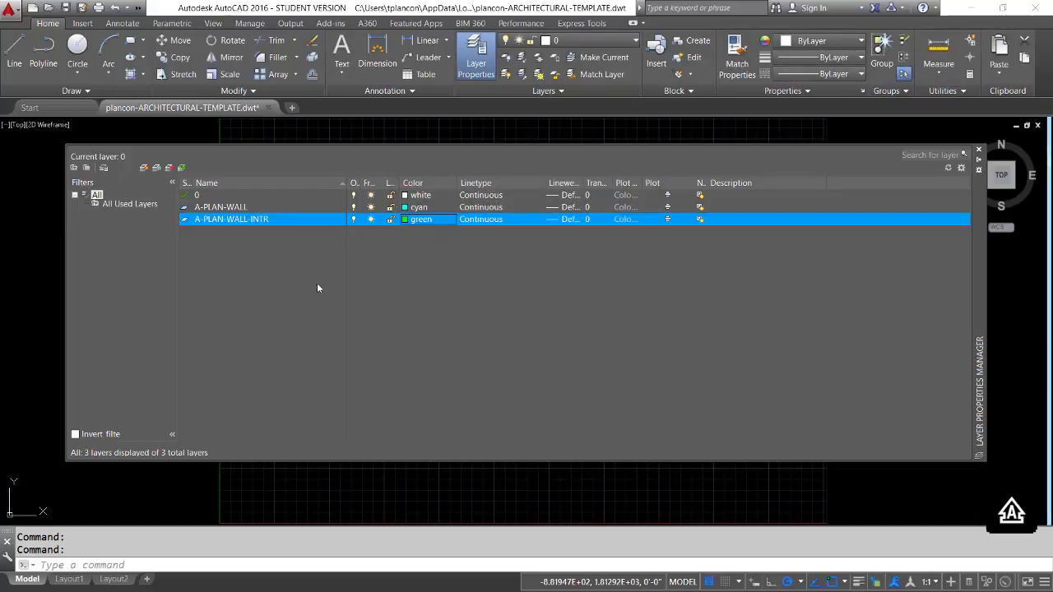
Create a new layer named A-PLAN-DOOR and set its color to red
{"action": "left_click", "coordinate": [143, 168]}
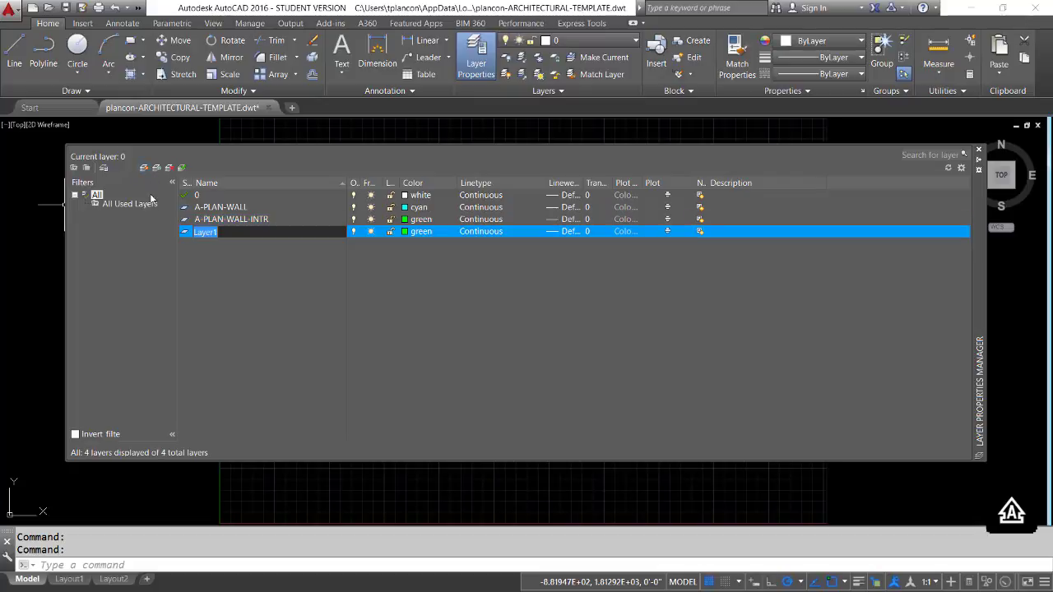
{"action": "type", "text": "A-PL"}
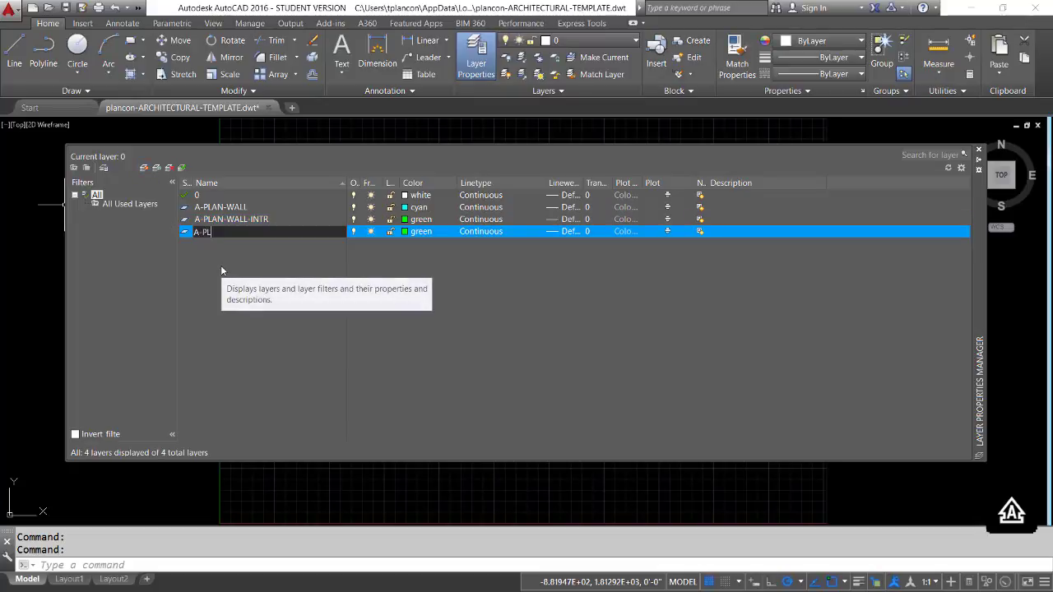
{"action": "type", "text": "AN-DOOR"}
{"action": "key", "text": "Return"}
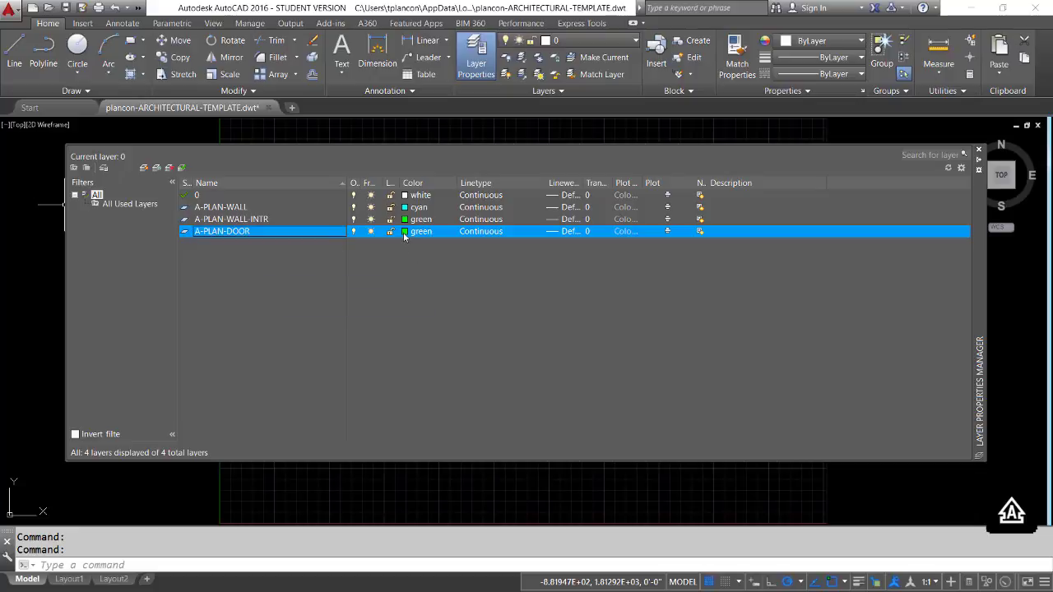
{"action": "left_click", "coordinate": [403, 234]}
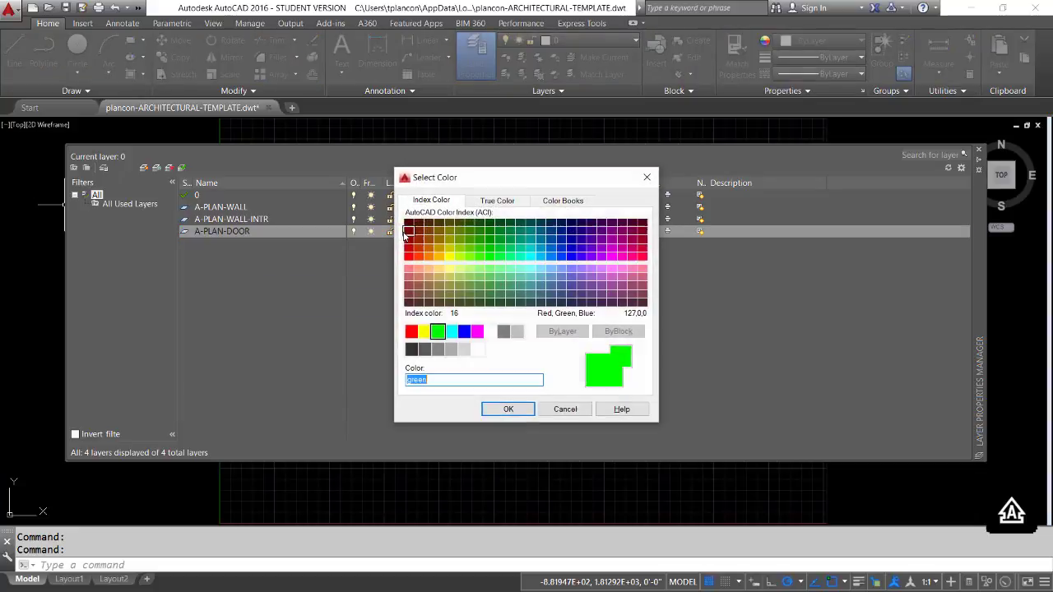
{"action": "left_click", "coordinate": [412, 333]}
{"action": "left_click", "coordinate": [507, 408]}
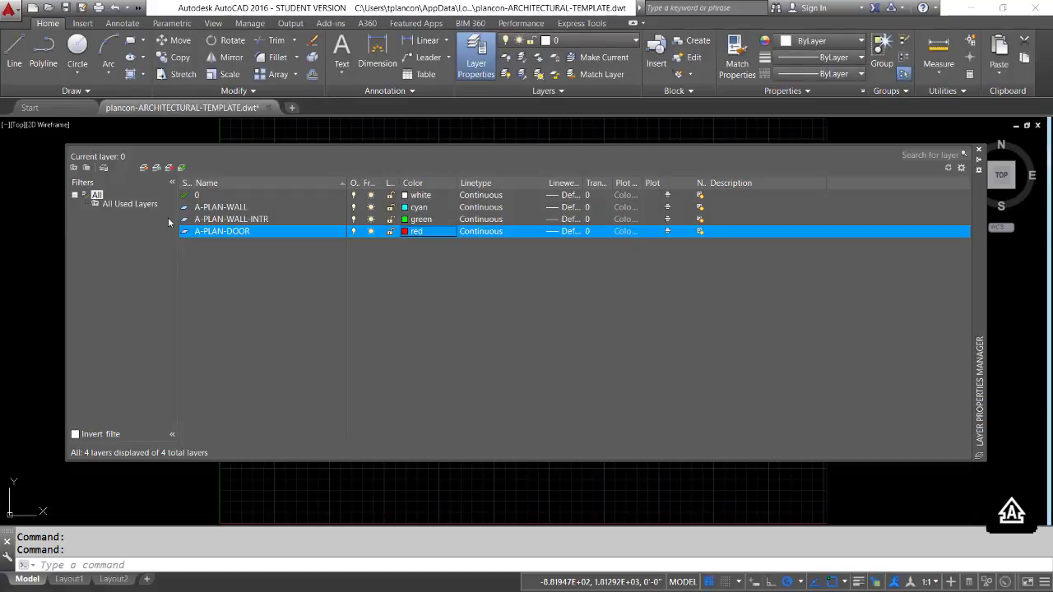
Create a new layer named A-PLAN-WNDW and set its color to blue
{"action": "left_click", "coordinate": [144, 170]}
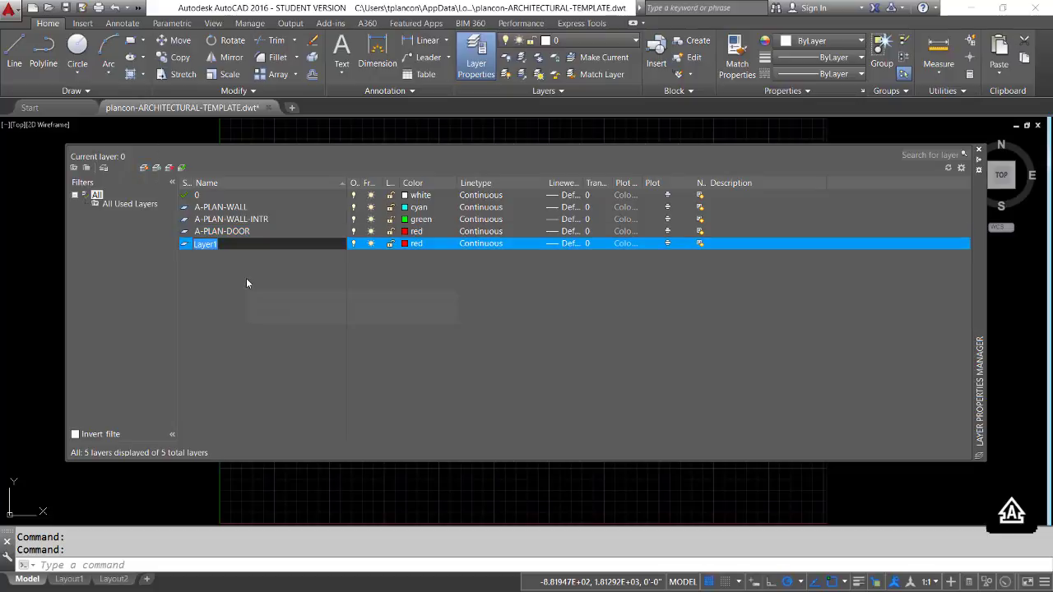
{"action": "type", "text": "A-P"}
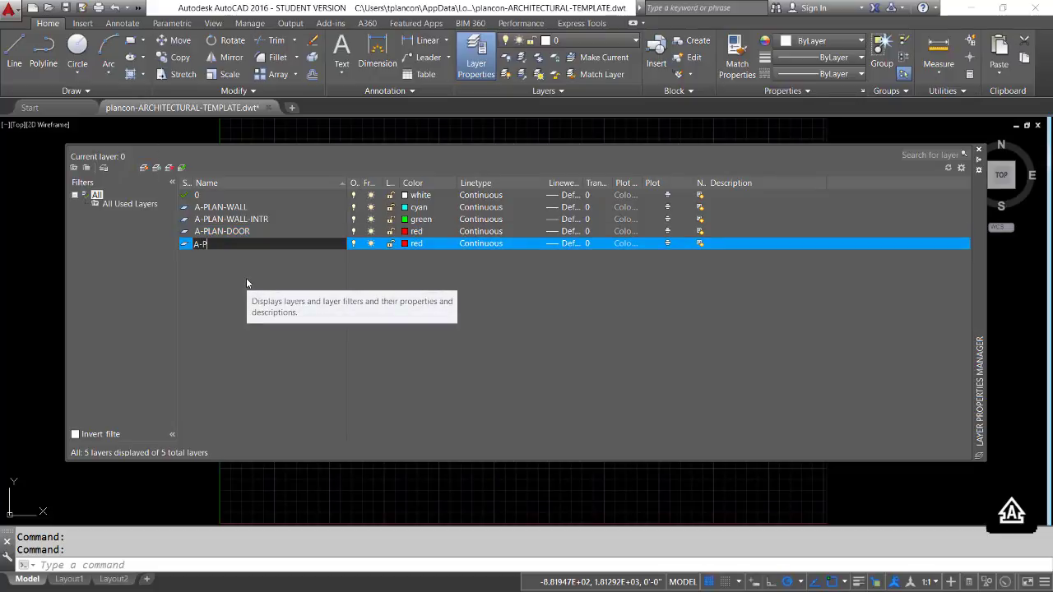
{"action": "type", "text": "LAN-WNDW"}
{"action": "key", "text": "Return"}
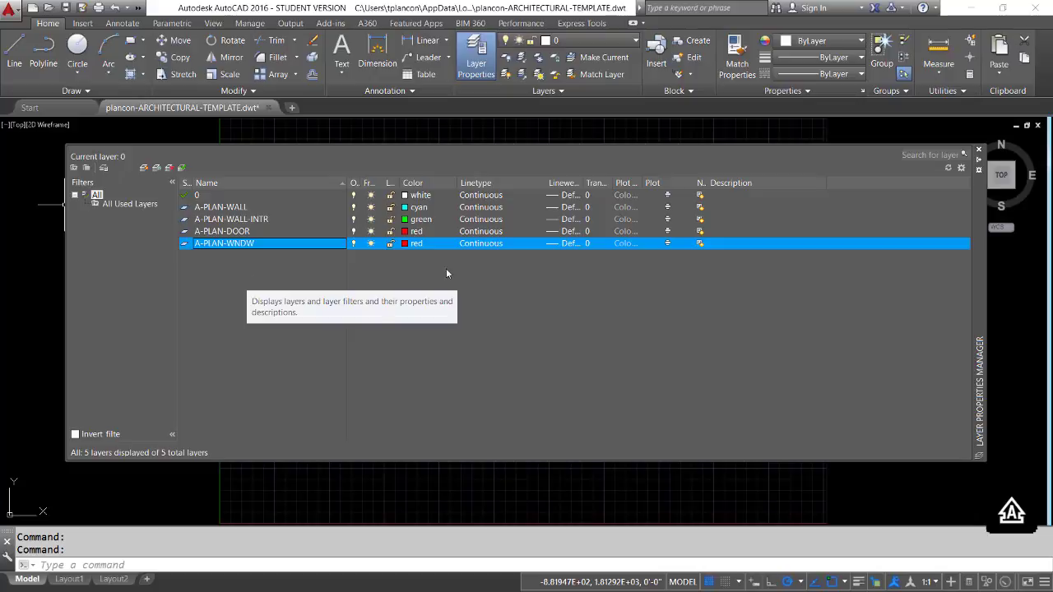
{"action": "left_click", "coordinate": [403, 244]}
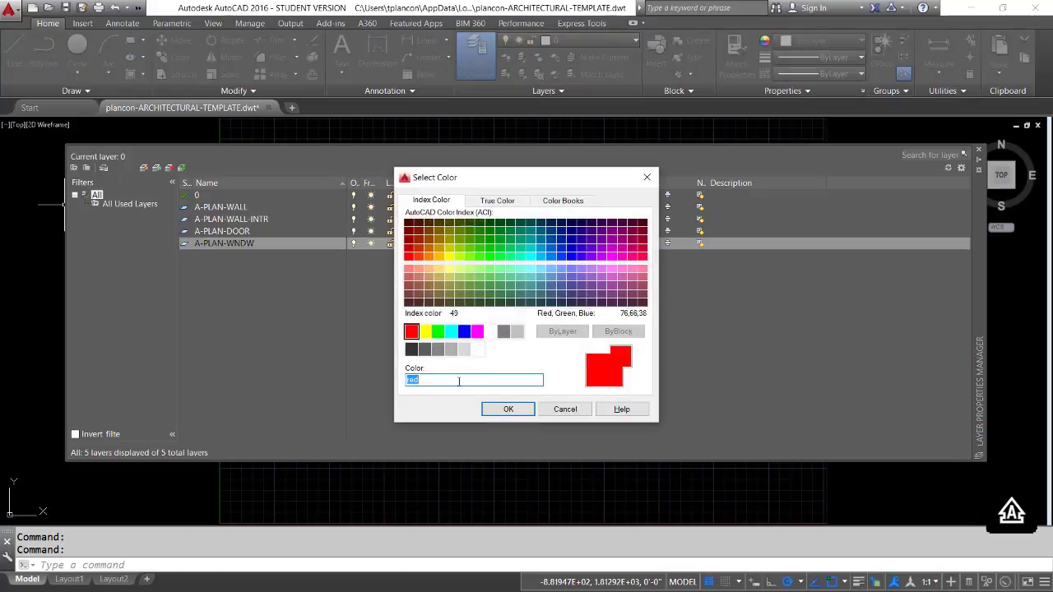
{"action": "left_click", "coordinate": [464, 330]}
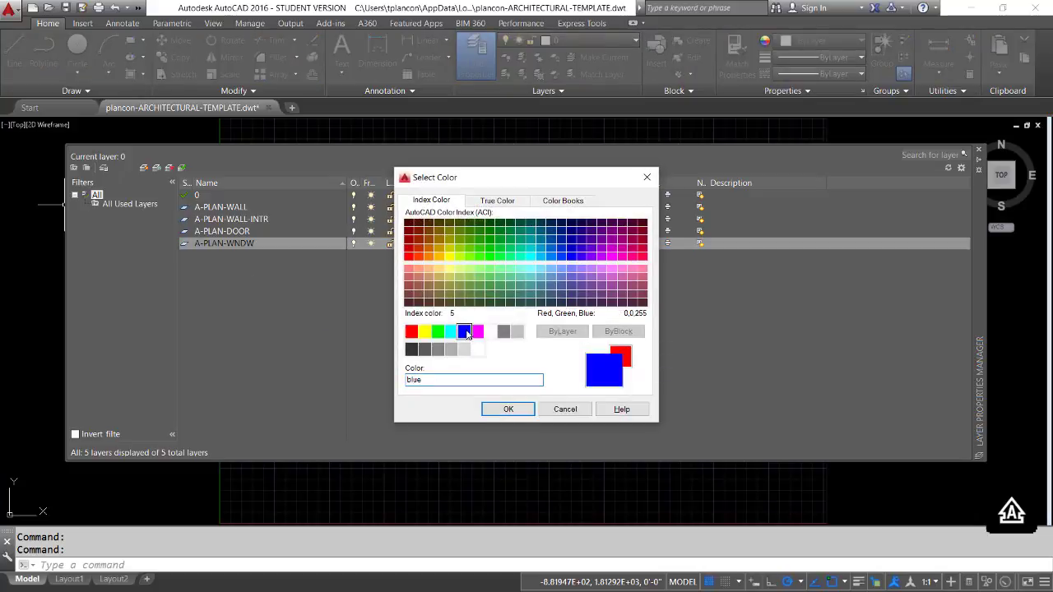
{"action": "left_click", "coordinate": [509, 409]}
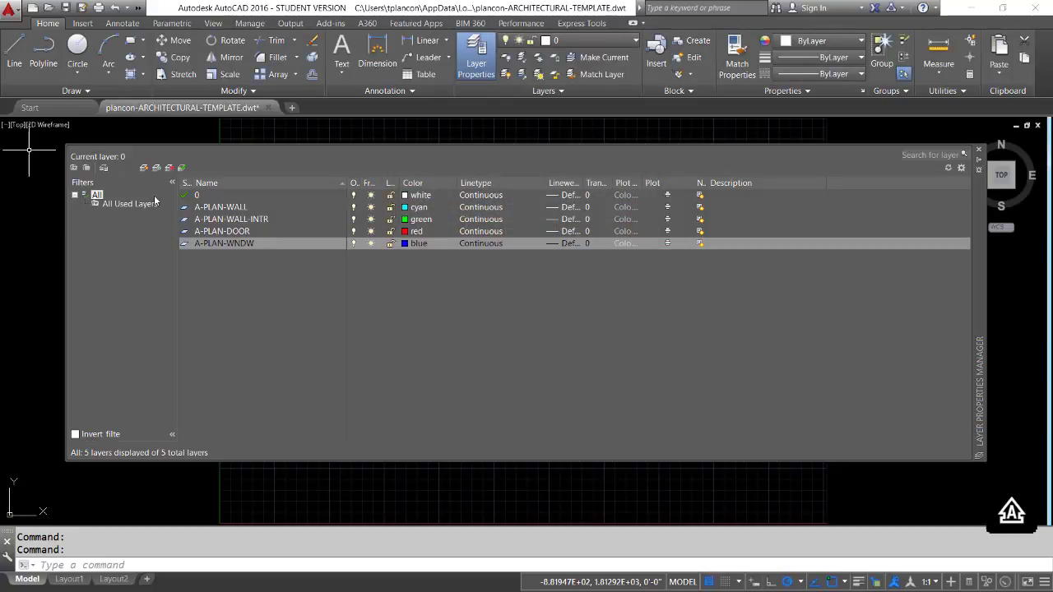
Create a new layer named "A-PLAN WNDW-SILL" in blue and close the Layer Properties Manager
{"action": "left_click", "coordinate": [143, 167]}
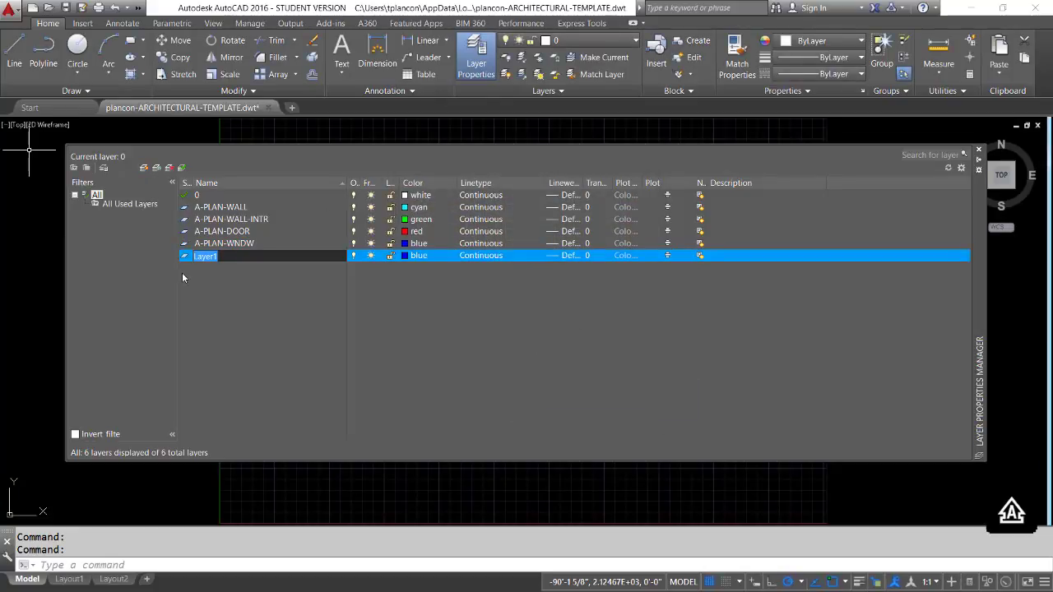
{"action": "type", "text": "A-PLAN"}
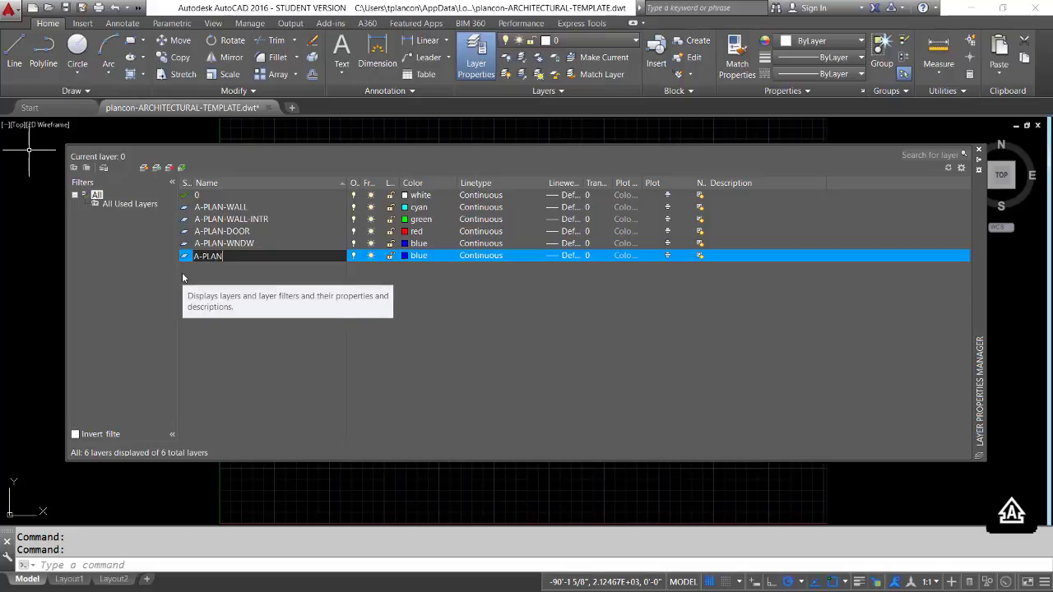
{"action": "type", "text": " WNDW-SILL"}
{"action": "key", "text": "Return"}
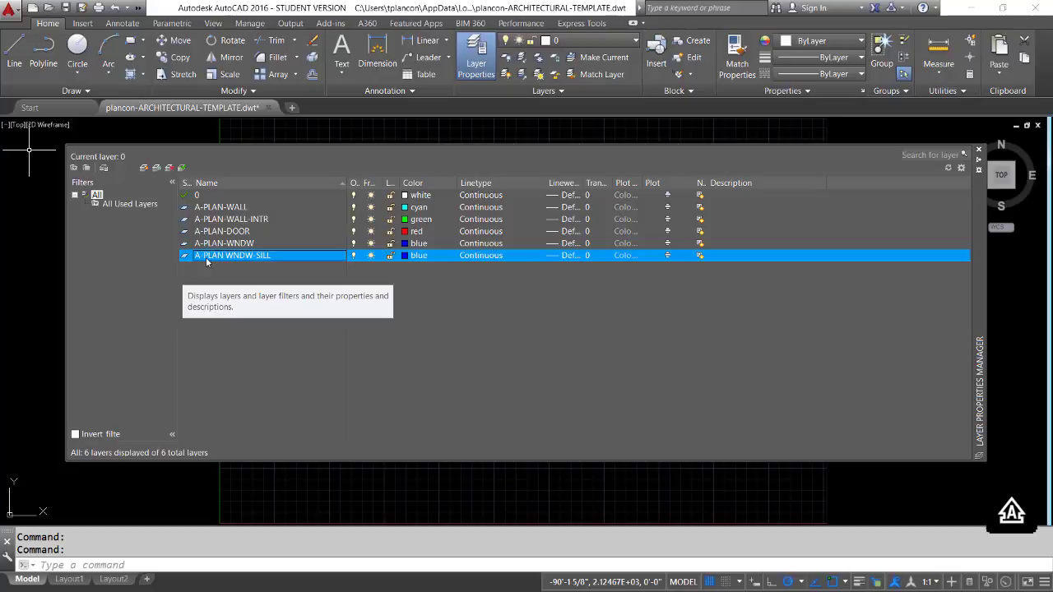
{"action": "left_click", "coordinate": [413, 256]}
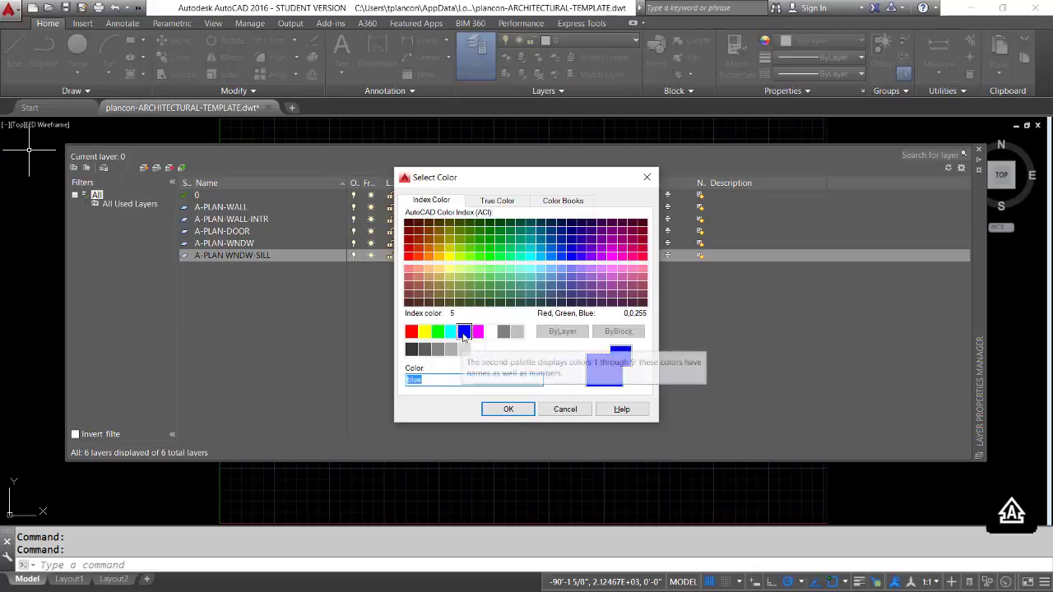
{"action": "left_click", "coordinate": [500, 409]}
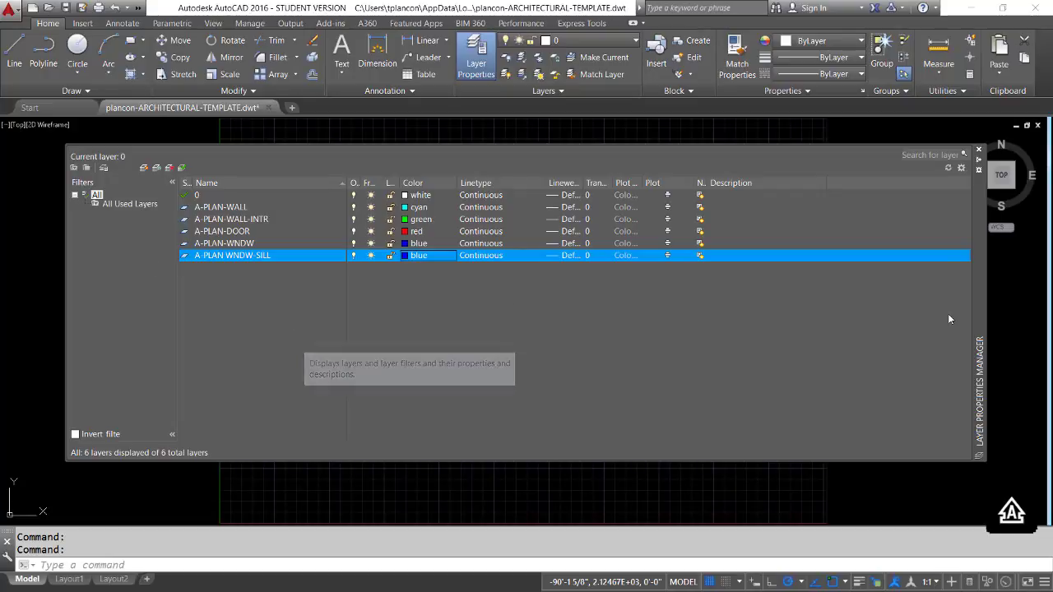
{"action": "left_click", "coordinate": [978, 151]}
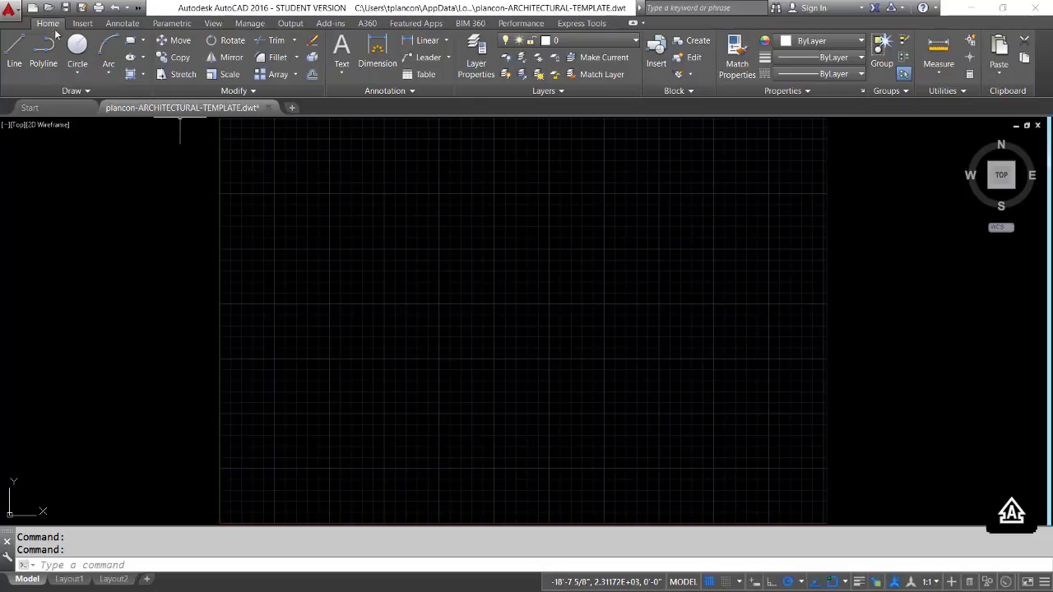
Save the architectural template and close its drawing file
{"action": "left_click", "coordinate": [66, 6]}
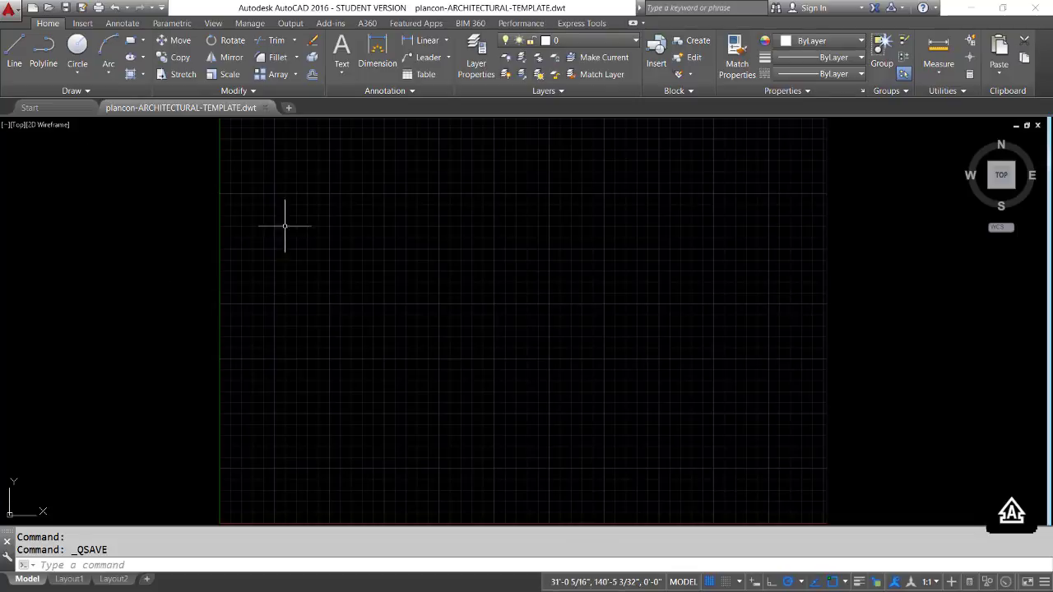
{"action": "left_click", "coordinate": [265, 108]}
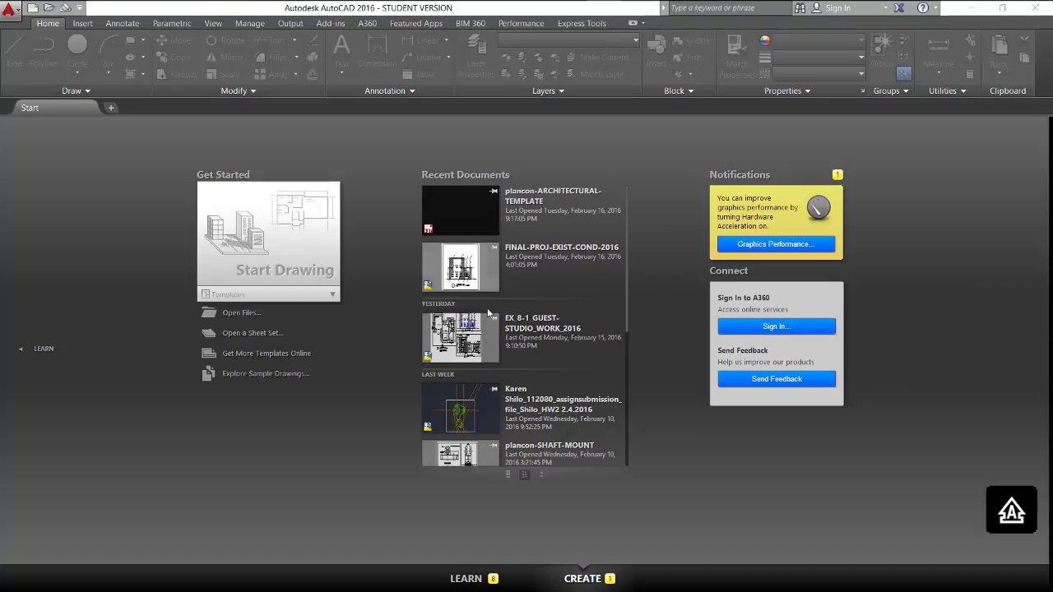
Start a new drawing from plancon-ARCHITECTURAL-TEMPLATE.dwt and check its layer list
{"action": "left_click", "coordinate": [332, 296]}
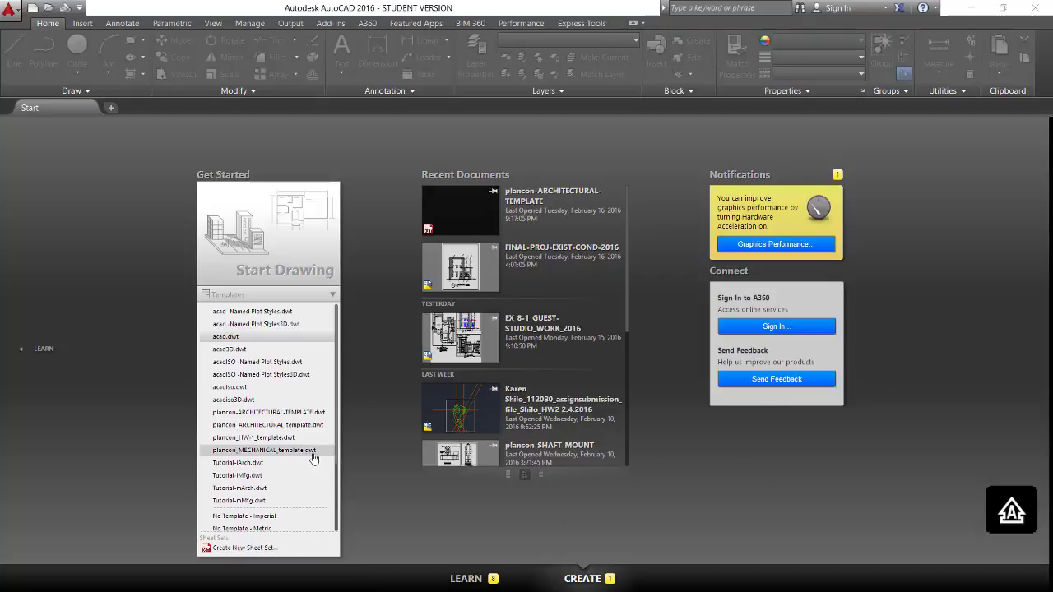
{"action": "left_click", "coordinate": [255, 413]}
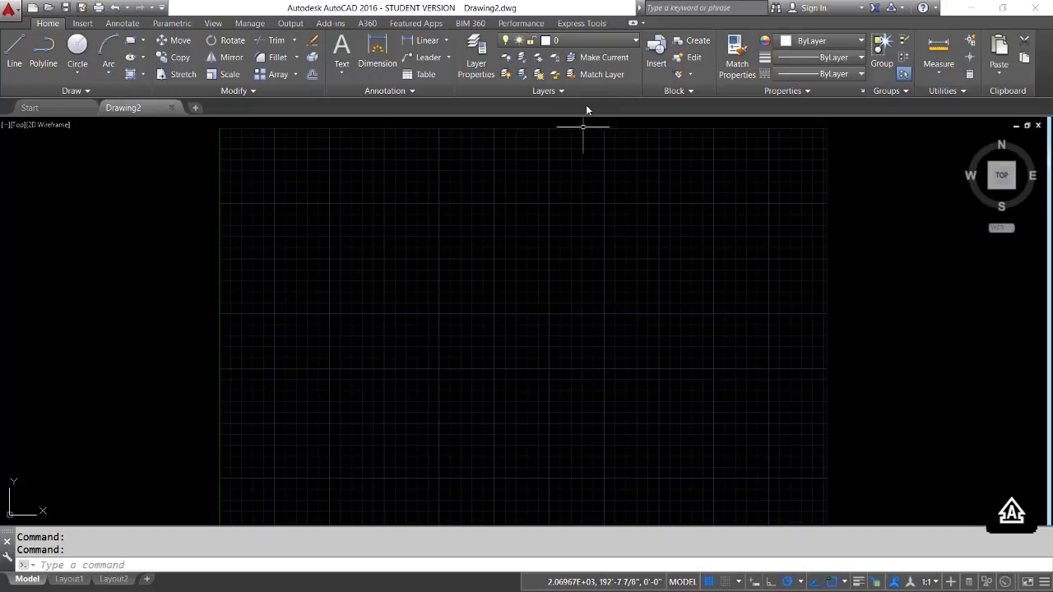
{"action": "left_click", "coordinate": [634, 39]}
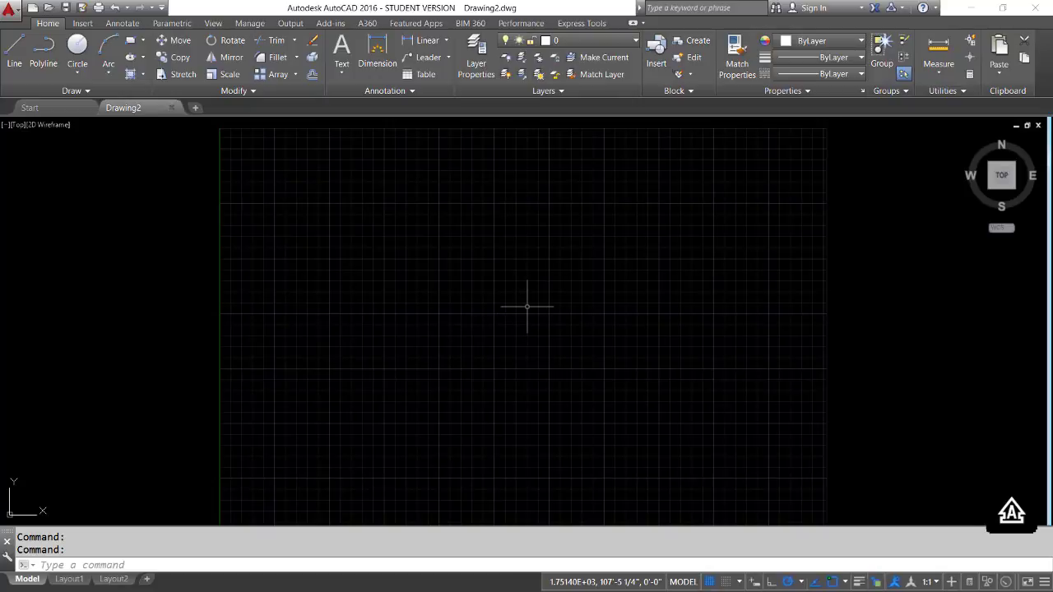
Switch to PDF-XChange Viewer to study the existing floor plan's wall thicknesses and dimensions, and return to the AutoCAD drawing
{"action": "key", "text": "super+Tab"}
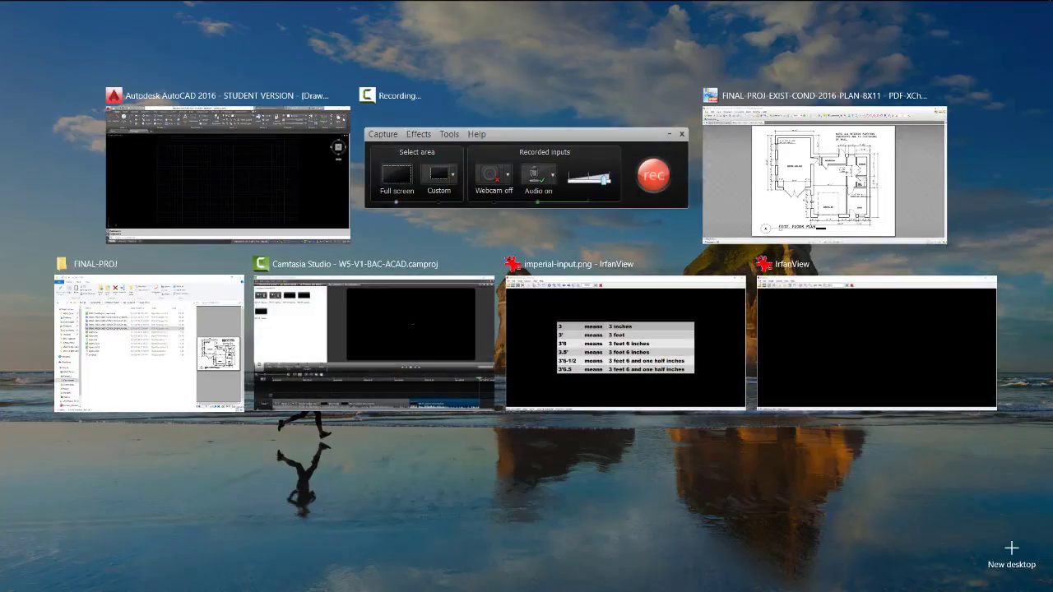
{"action": "left_click", "coordinate": [856, 242]}
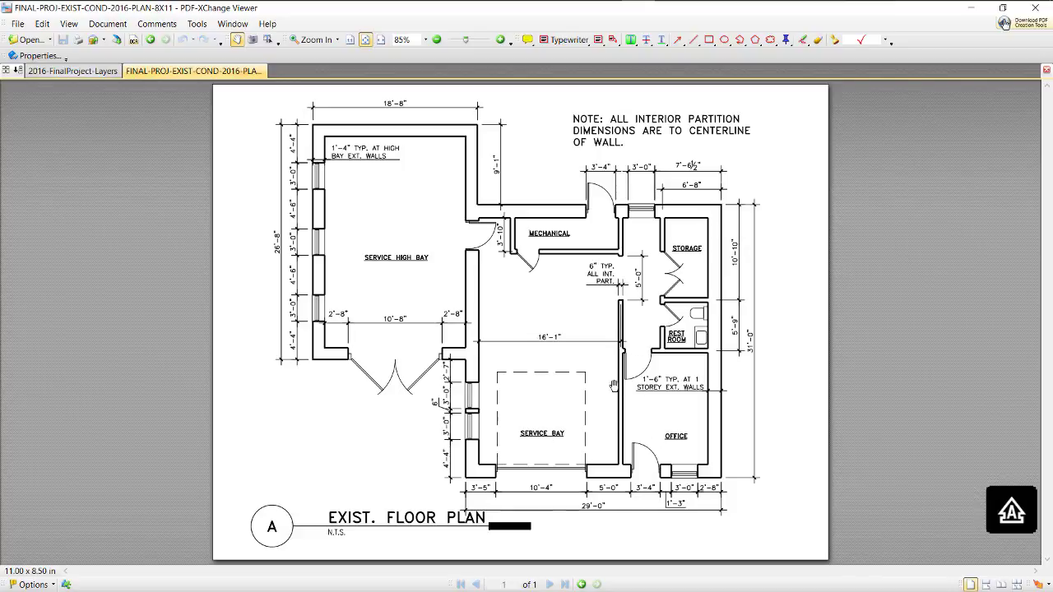
{"action": "key", "text": "super+Tab"}
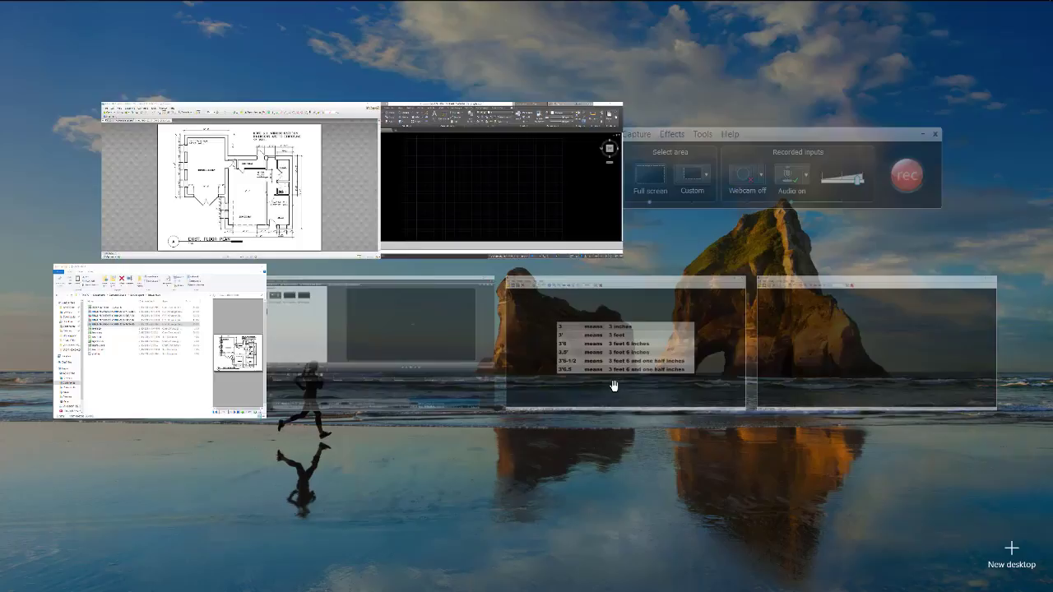
{"action": "left_click", "coordinate": [480, 194]}
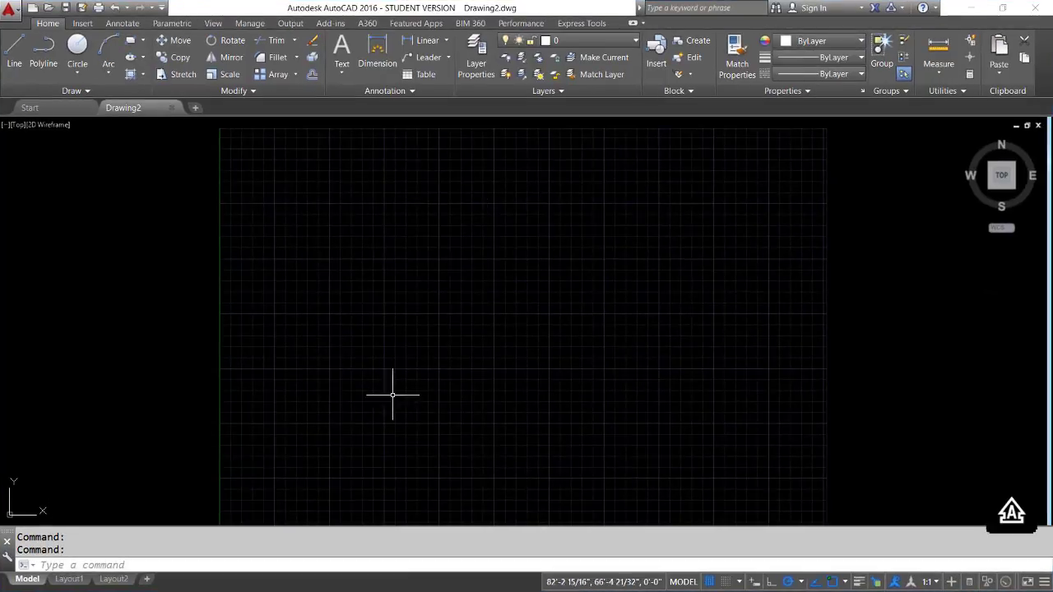
Start a multiline near the drawing origin and set its scale to 18
{"action": "scroll", "coordinate": [318, 428], "scroll_direction": "up", "scroll_amount": 2}
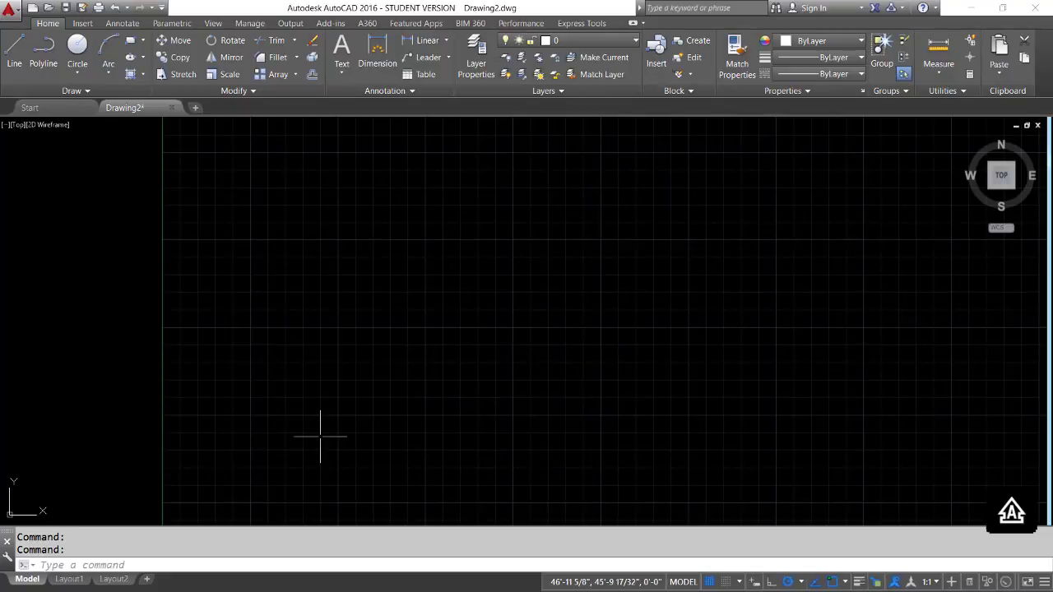
{"action": "scroll", "coordinate": [320, 436], "scroll_direction": "up", "scroll_amount": 1}
{"action": "middle_click_drag", "start_coordinate": [320, 437], "coordinate": [407, 230]}
{"action": "mouse_move", "coordinate": [364, 330]}
{"action": "middle_mouse_down"}
{"action": "mouse_move", "coordinate": [341, 310]}
{"action": "mouse_move", "coordinate": [312, 364]}
{"action": "middle_mouse_up"}
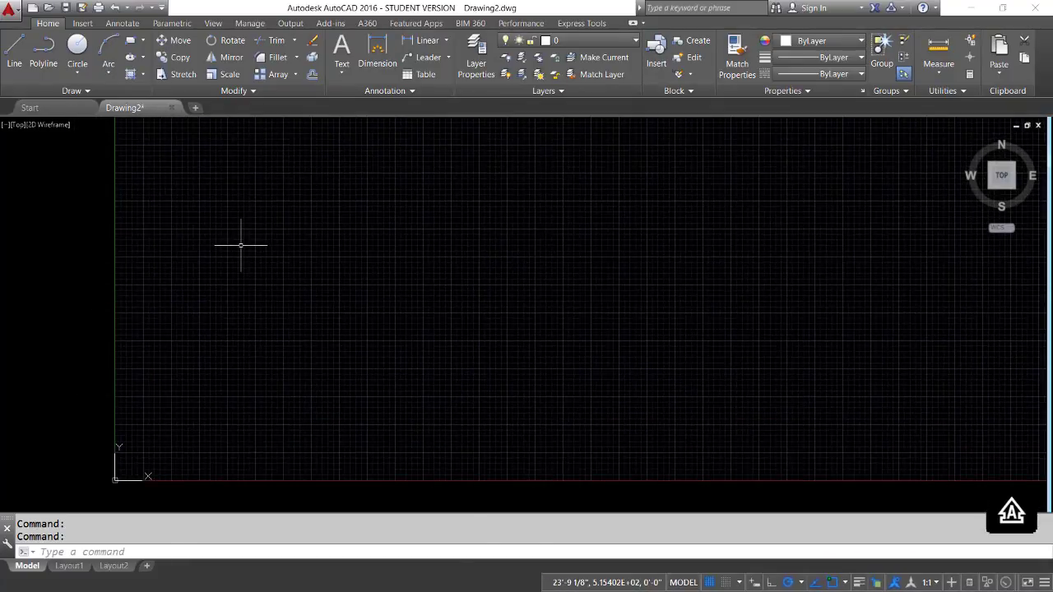
{"action": "left_click", "coordinate": [87, 92]}
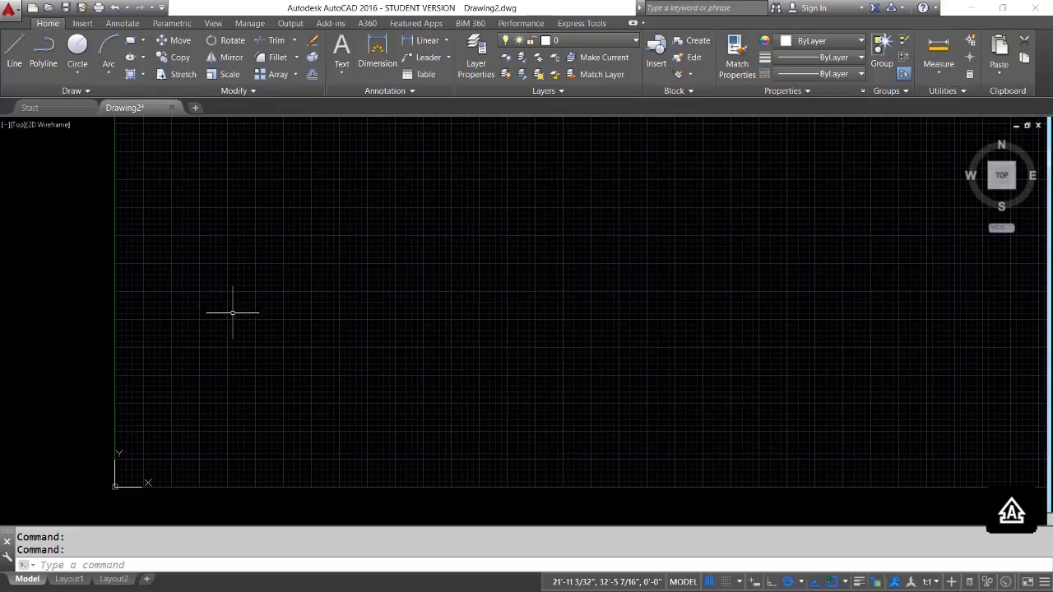
{"action": "type", "text": "ML"}
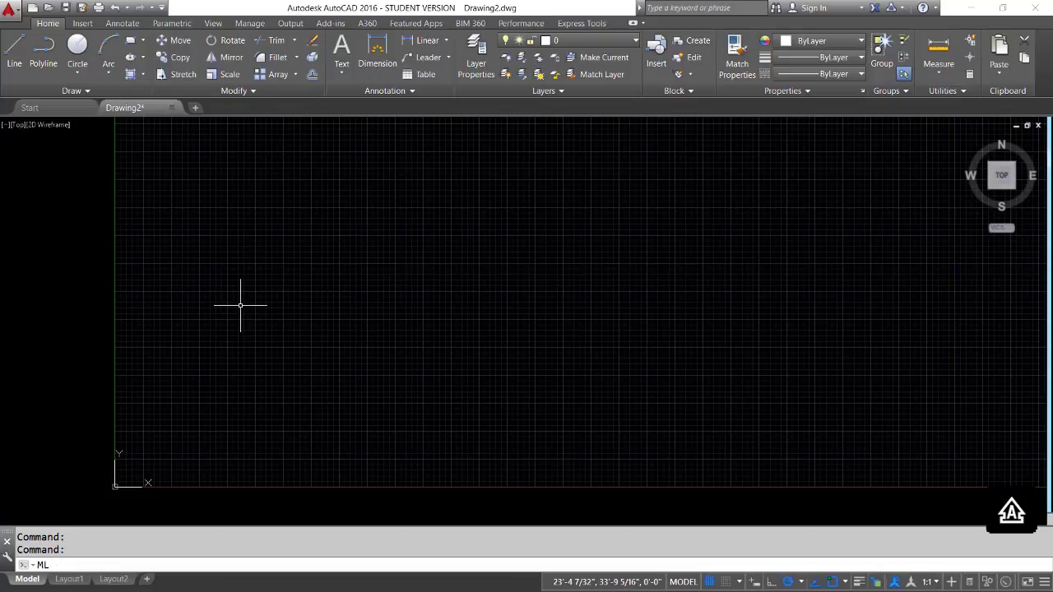
{"action": "key", "text": "Return"}
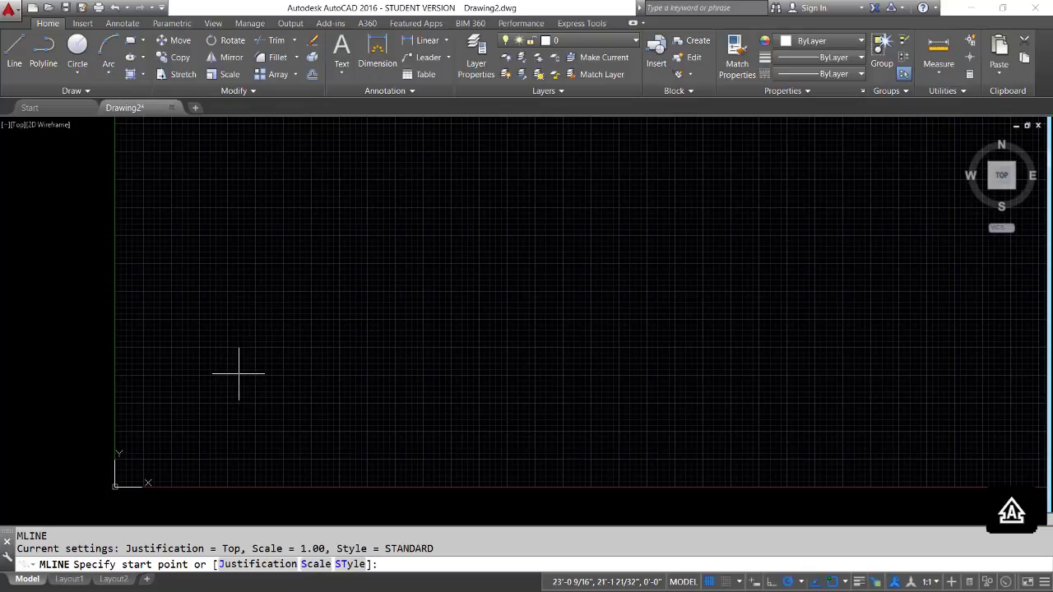
{"action": "type", "text": "S"}
{"action": "key", "text": "Return"}
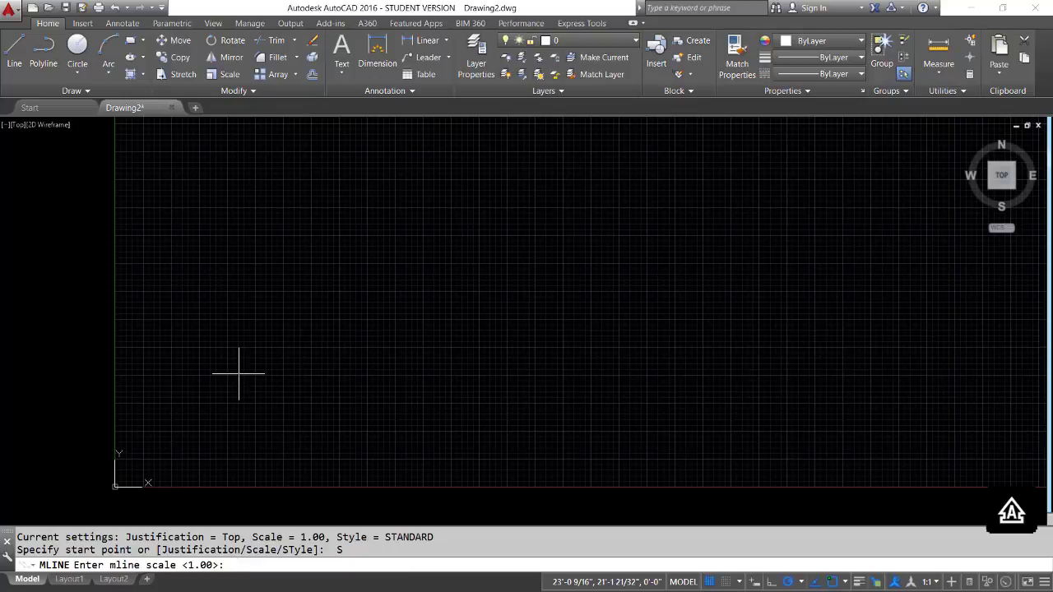
{"action": "type", "text": "18"}
{"action": "key", "text": "Return"}
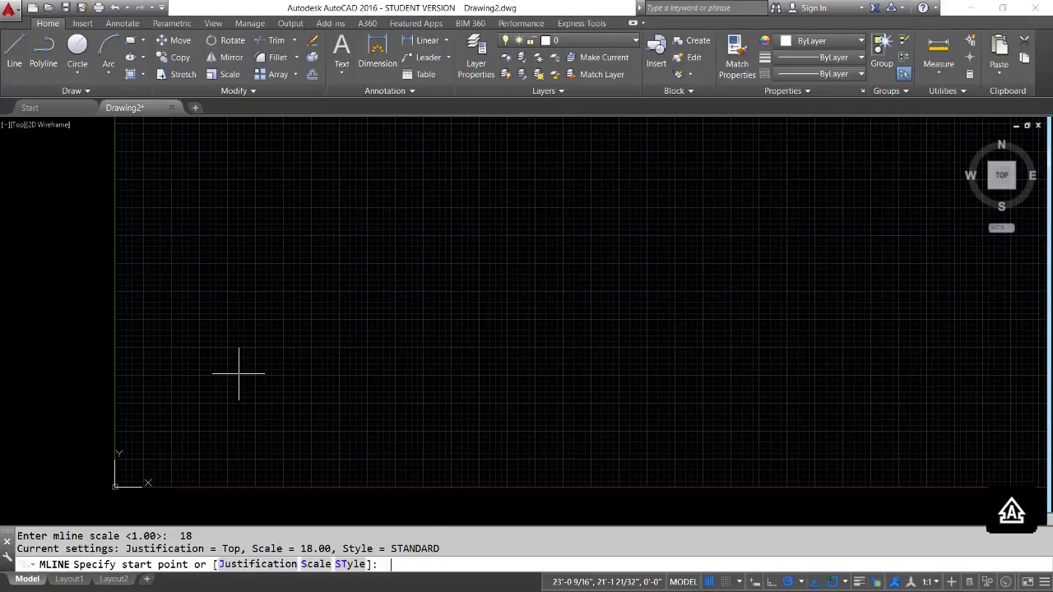
Draw a horizontal trial multiline from left to right above the drawing origin
{"action": "left_click", "coordinate": [182, 374]}
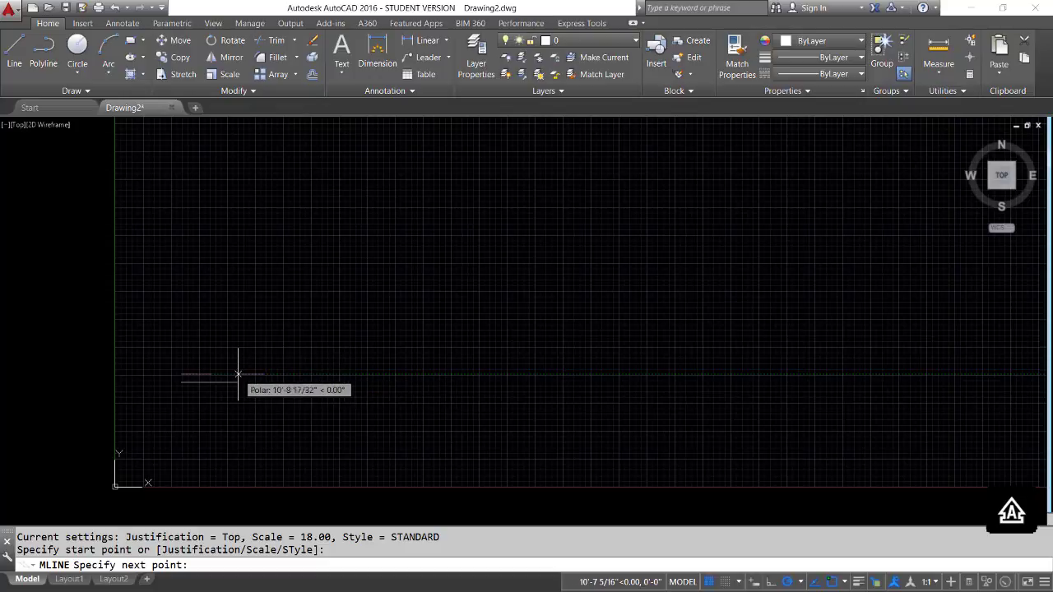
{"action": "left_click", "coordinate": [305, 376]}
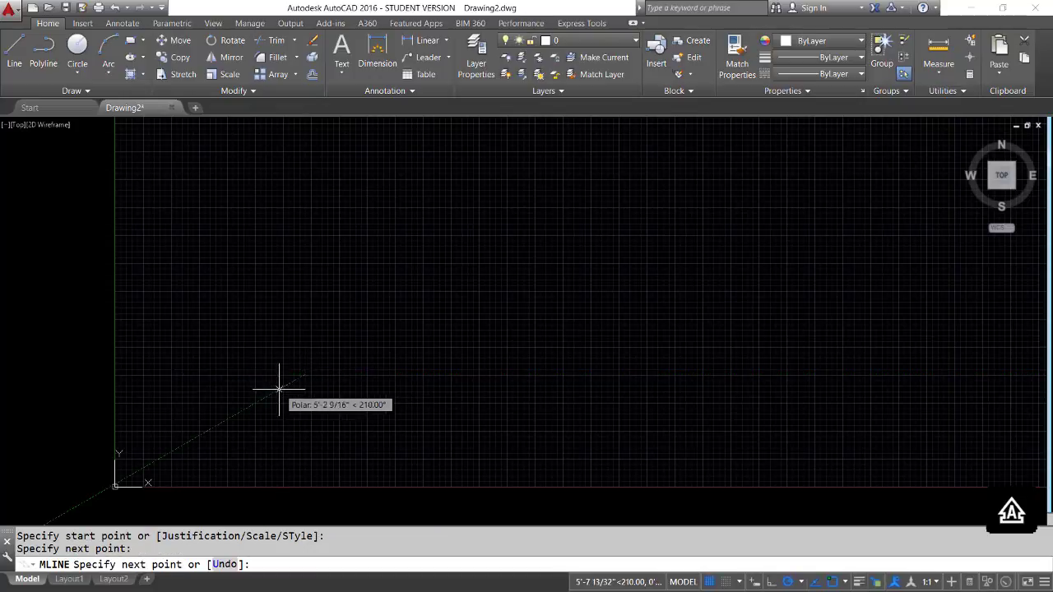
{"action": "key", "text": "Return"}
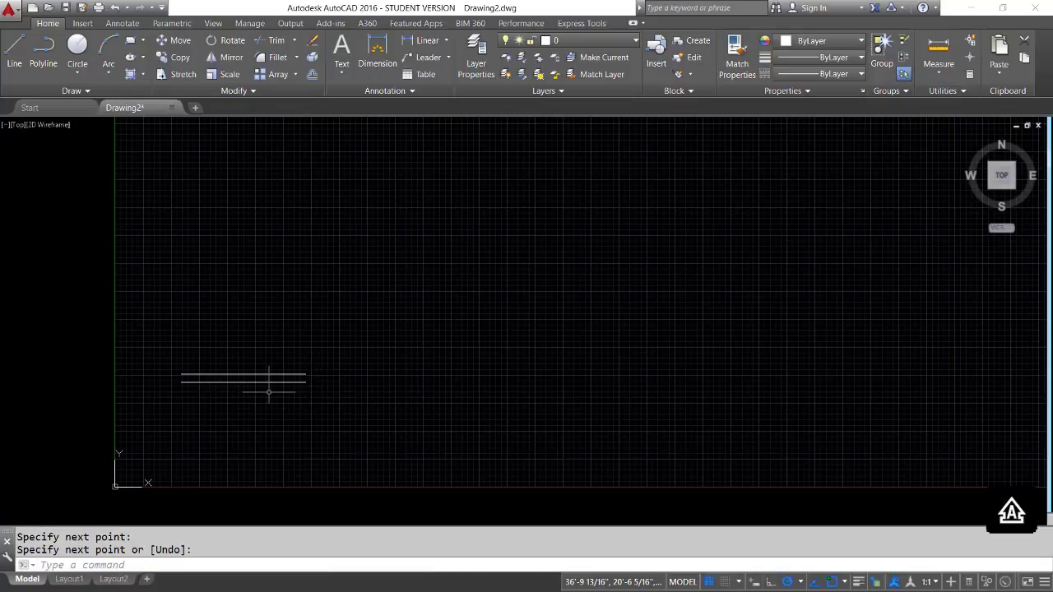
Draw a three-sided rectangular outline with lines, open at the bottom, to the right of the trial multiline
{"action": "scroll", "coordinate": [249, 411], "scroll_direction": "up", "scroll_amount": 4}
{"action": "mouse_move", "coordinate": [246, 477]}
{"action": "middle_mouse_down"}
{"action": "mouse_move", "coordinate": [350, 400]}
{"action": "mouse_move", "coordinate": [359, 352]}
{"action": "middle_mouse_up"}
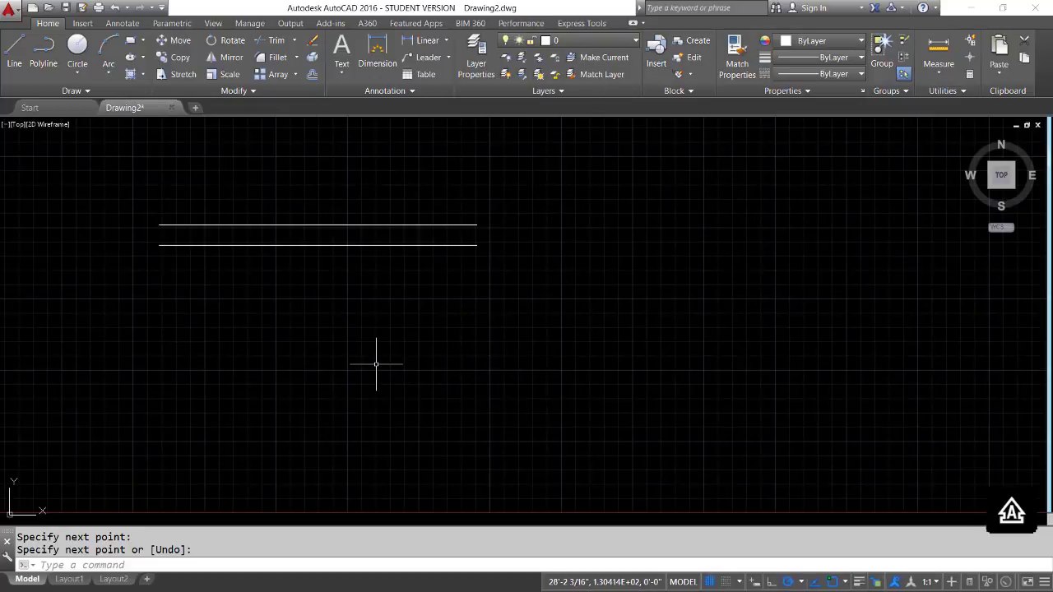
{"action": "type", "text": "L"}
{"action": "key", "text": "Return"}
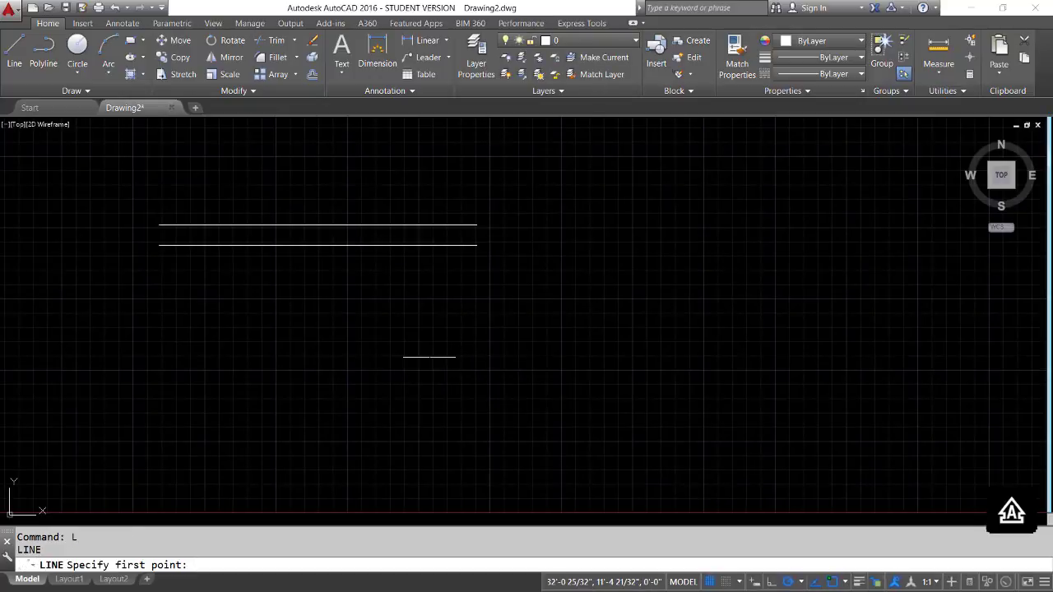
{"action": "left_click", "coordinate": [523, 451]}
{"action": "left_click", "coordinate": [523, 332]}
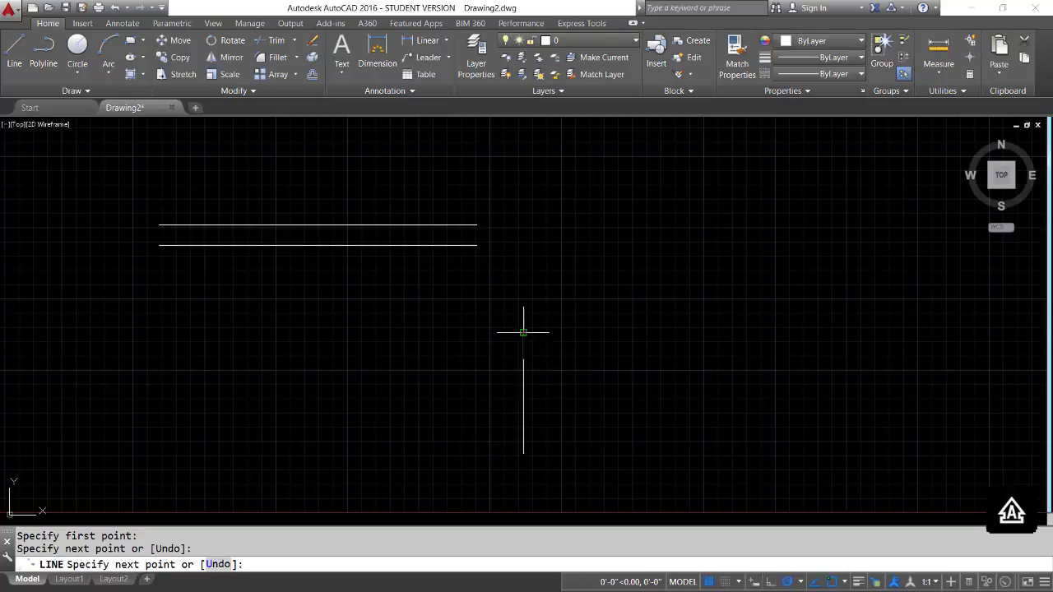
{"action": "left_click", "coordinate": [643, 212]}
{"action": "left_click", "coordinate": [805, 212]}
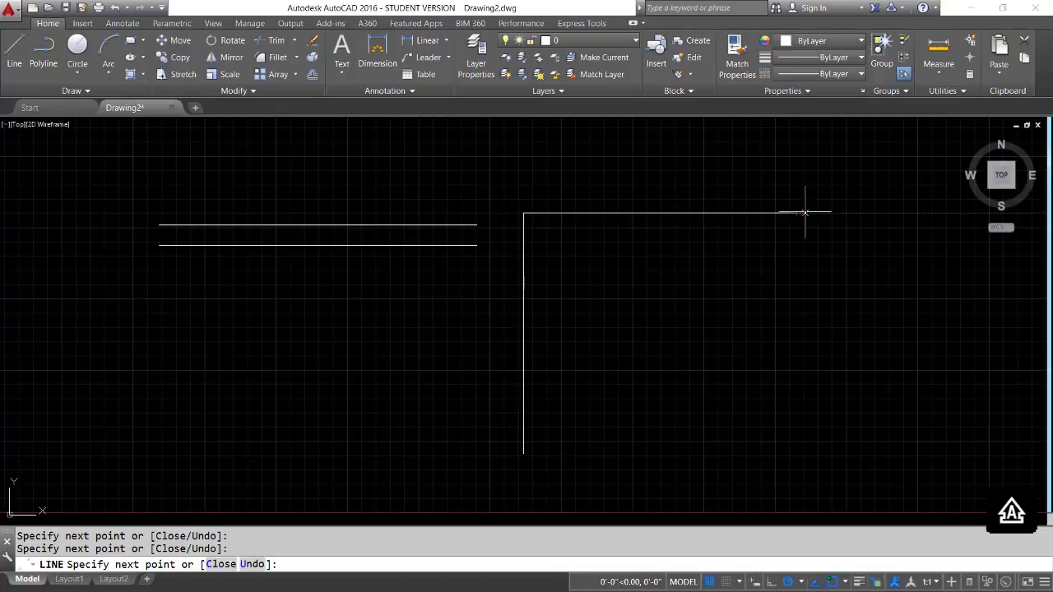
{"action": "left_click", "coordinate": [928, 214]}
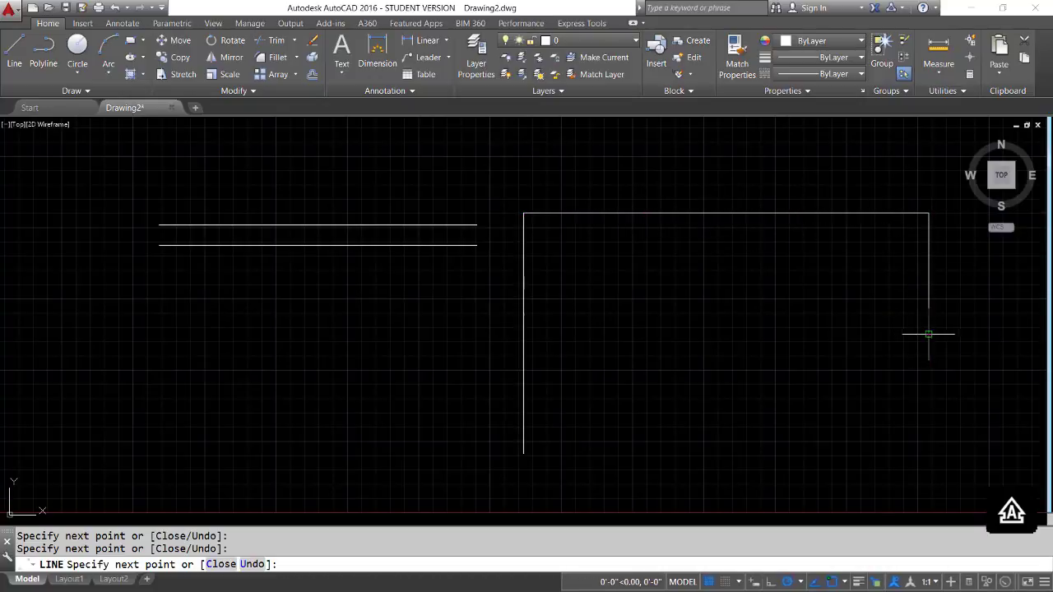
{"action": "left_click", "coordinate": [928, 483]}
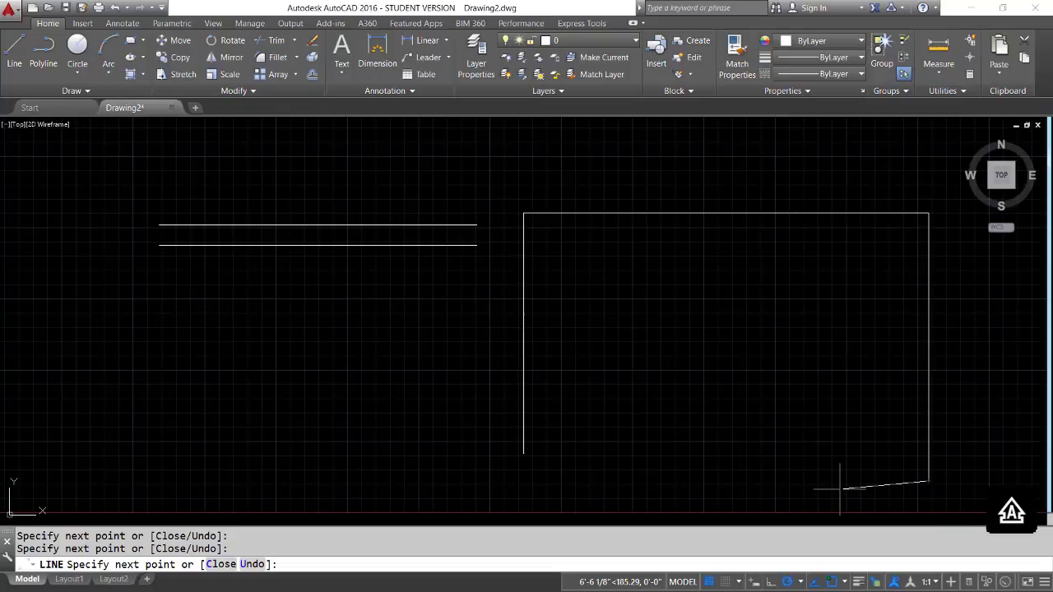
{"action": "key", "text": "Return"}
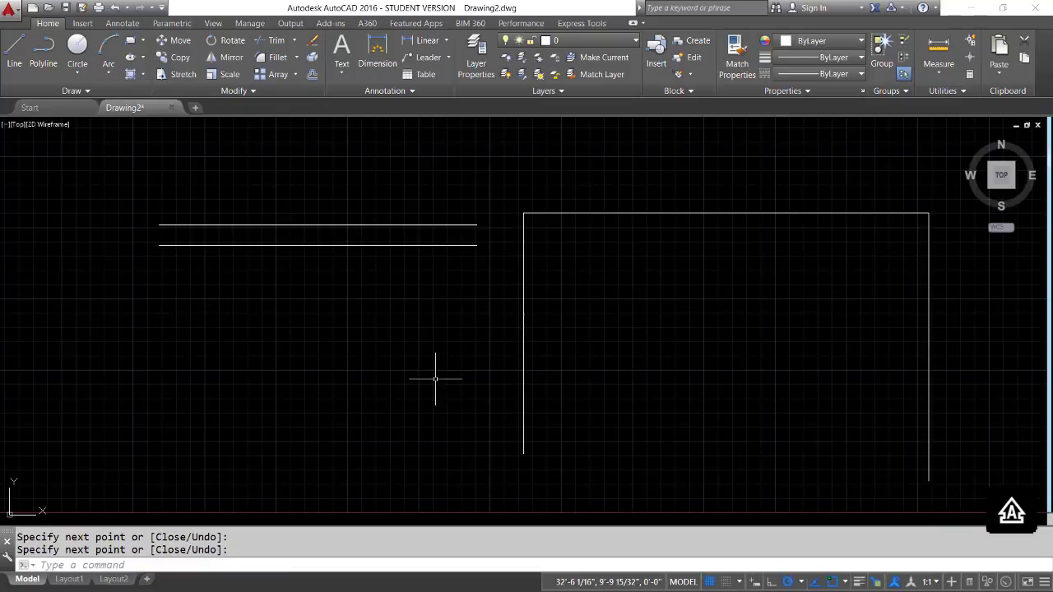
Erase the horizontal trial multiline beside the three-sided outline
{"action": "type", "text": "E"}
{"action": "key", "text": "Return"}
{"action": "left_click", "coordinate": [407, 291]}
{"action": "left_click", "coordinate": [357, 198]}
{"action": "key", "text": "Return"}
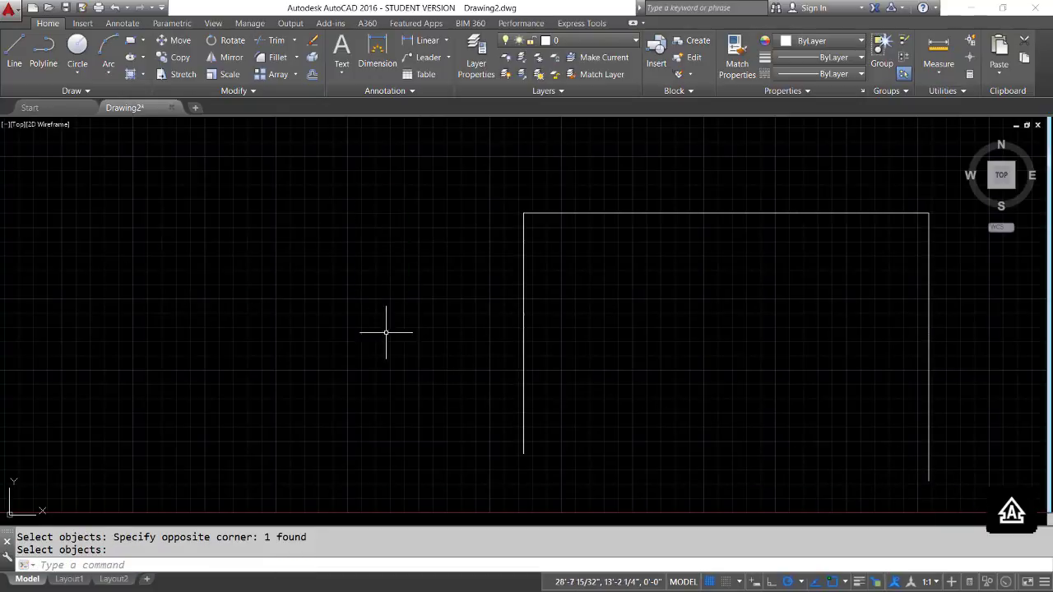
Make A-PLAN-WALL the current layer
{"action": "middle_click_drag", "start_coordinate": [564, 357], "coordinate": [251, 328]}
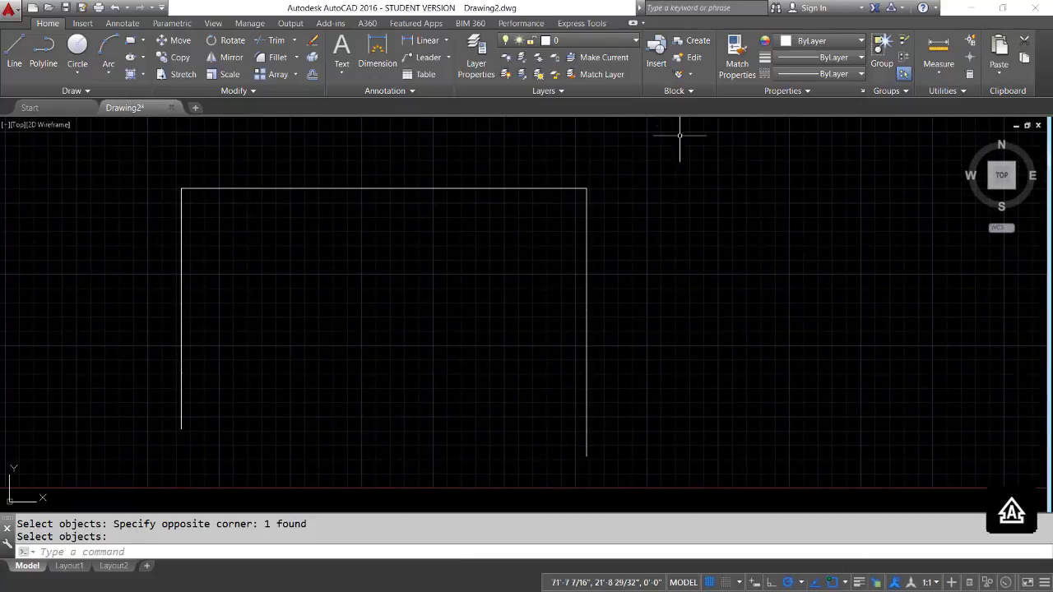
{"action": "left_click", "coordinate": [635, 40]}
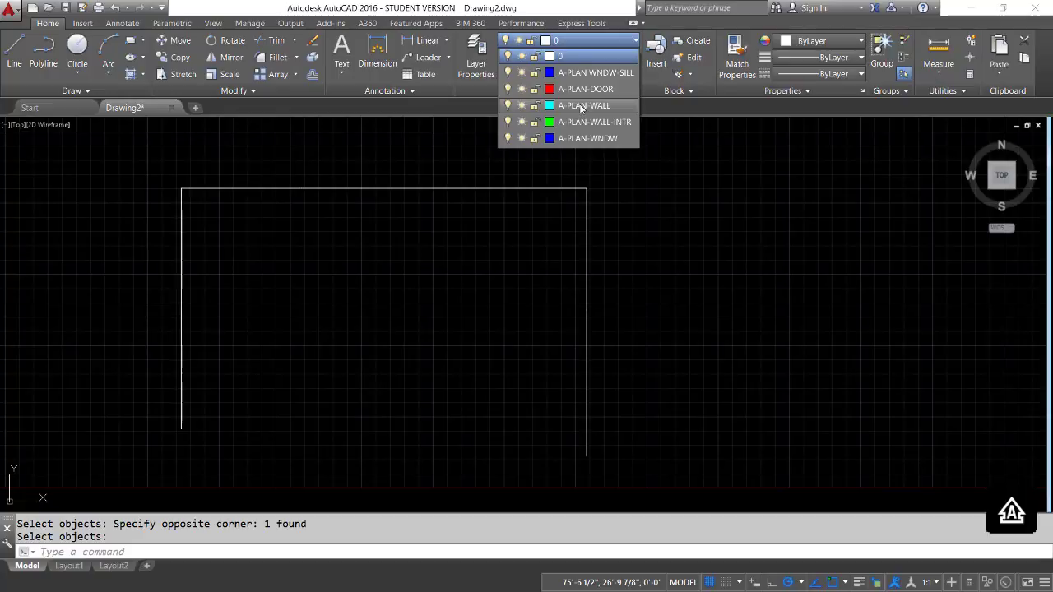
{"action": "left_click", "coordinate": [581, 106]}
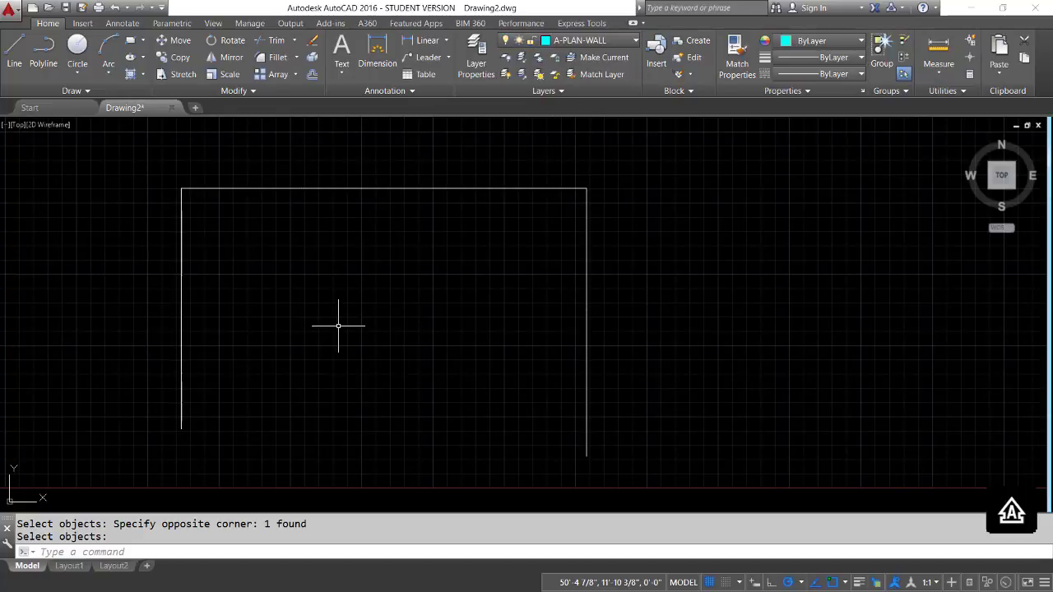
Draw a multiline about 9'-8" long from the outline's upper-right corner leftward along its top line, with top justification and scale 18
{"action": "type", "text": "ML"}
{"action": "key", "text": "Return"}
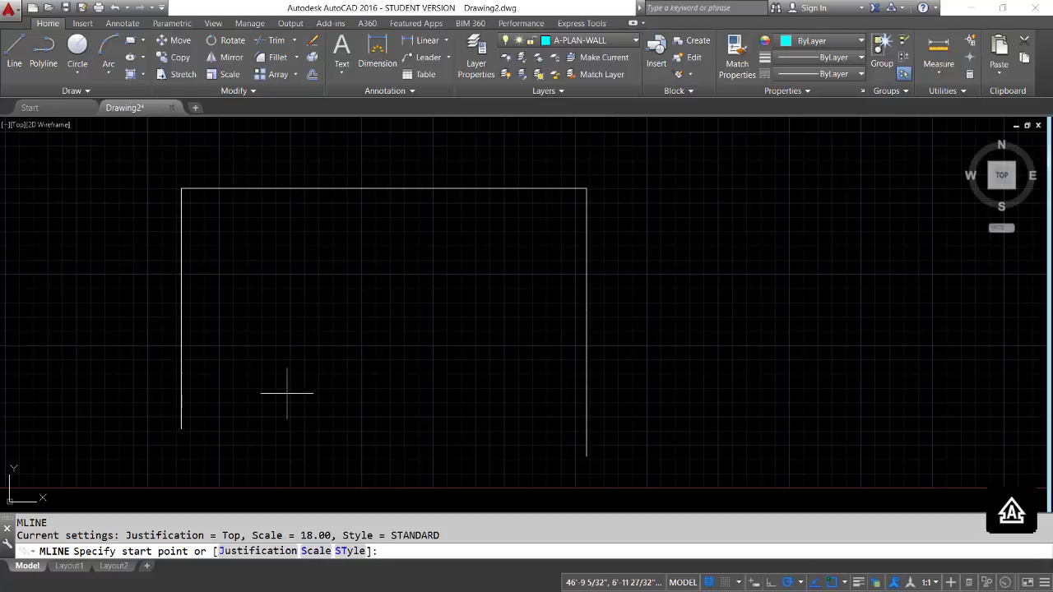
{"action": "left_click", "coordinate": [586, 188]}
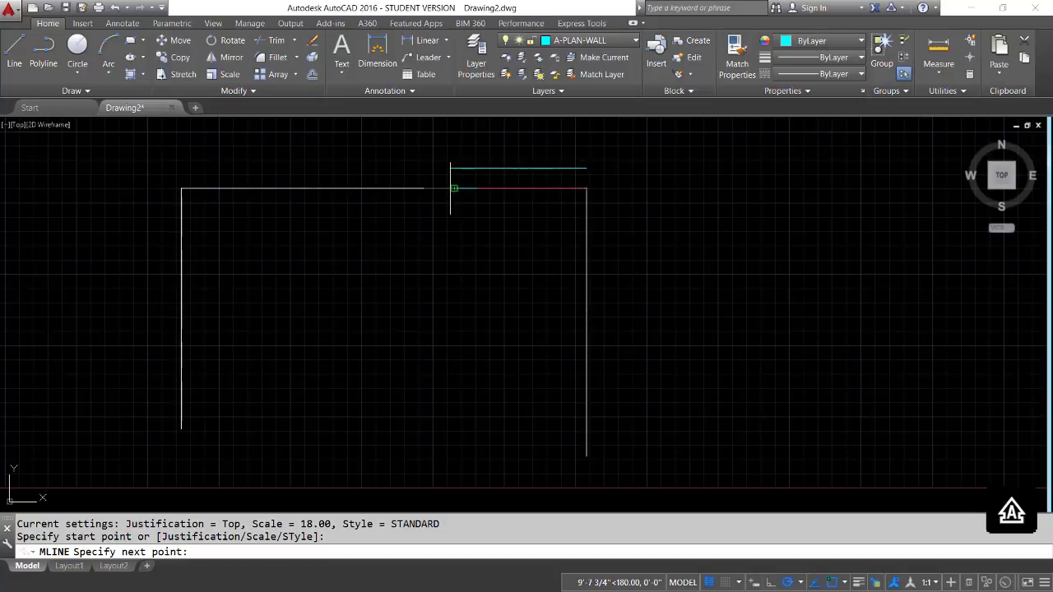
{"action": "left_click", "coordinate": [454, 188]}
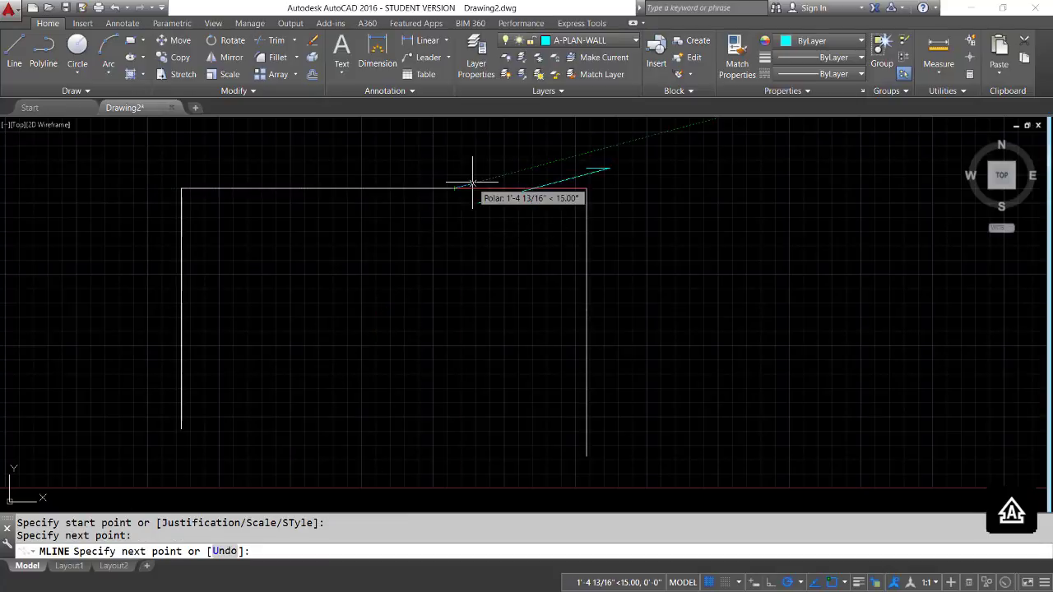
{"action": "key", "text": "Return"}
Draw a short top-justified multiline from the outline's upper-left corner rightward along its top line, at scale 18
{"action": "key", "text": "Return"}
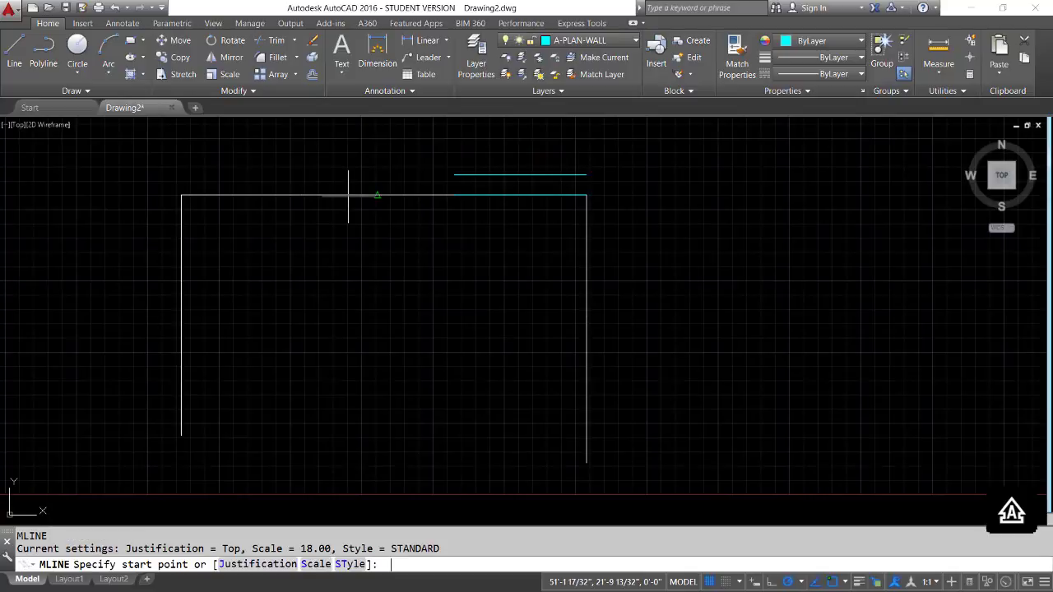
{"action": "left_click", "coordinate": [182, 196]}
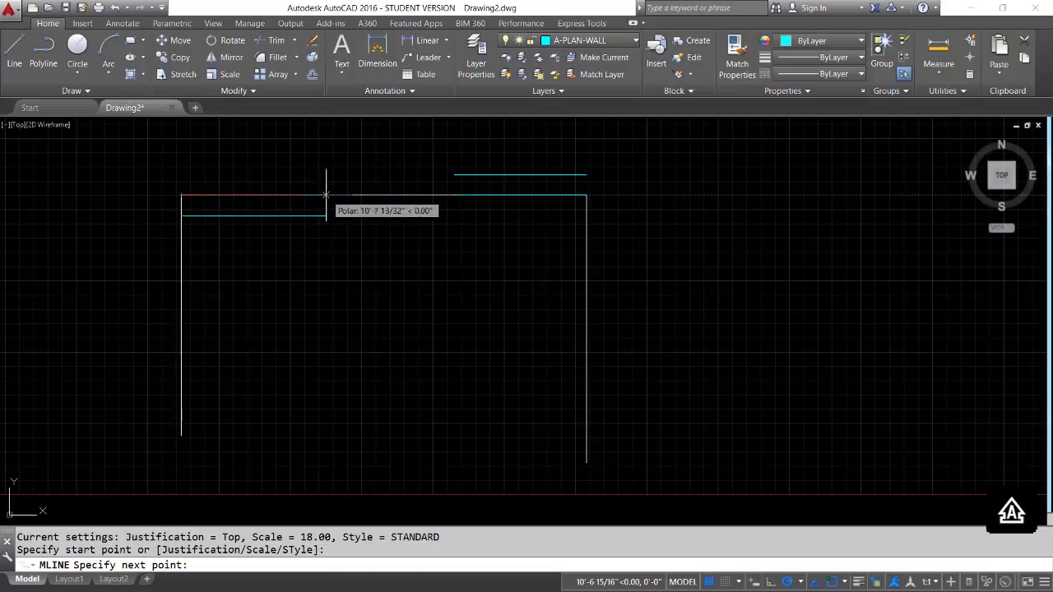
{"action": "left_click", "coordinate": [301, 196]}
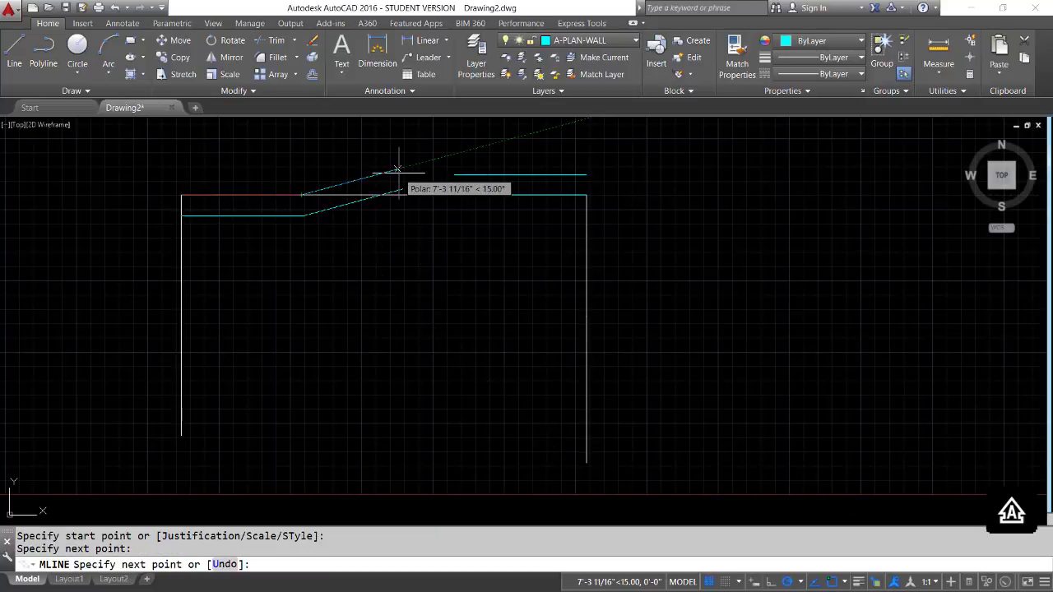
{"action": "key", "text": "Escape"}
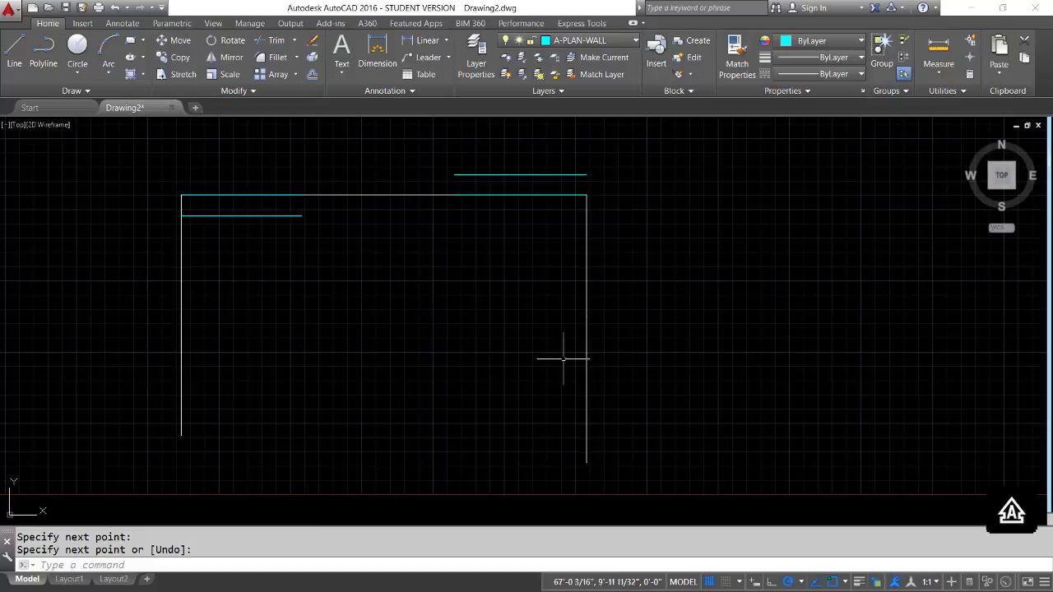
Draw a bottom-justified multiline from the outline's upper-left corner rightward along the top line, ending just short of its midpoint
{"action": "key", "text": "Return"}
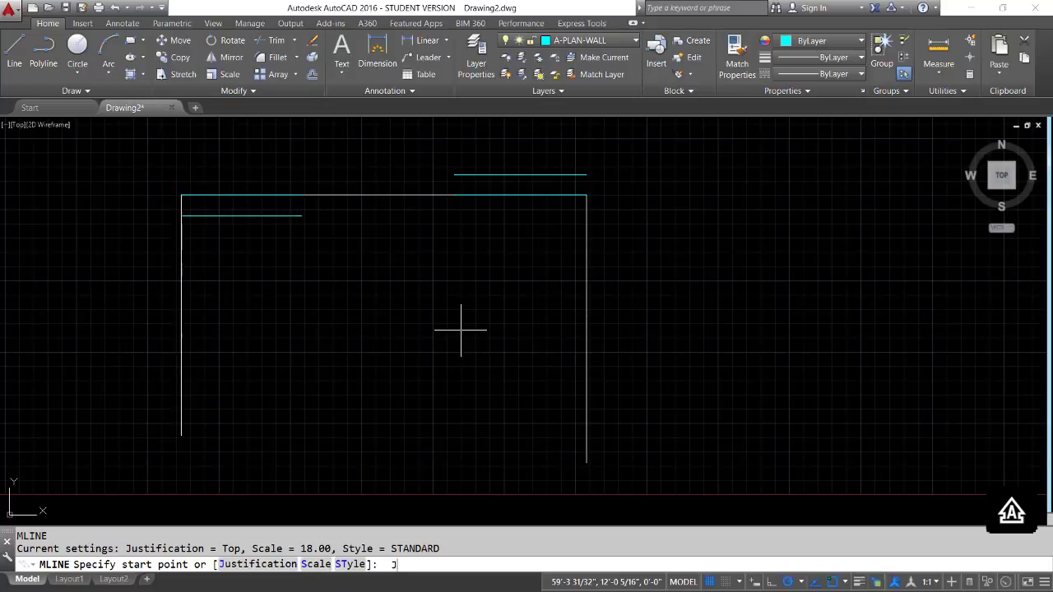
{"action": "key", "text": "Return"}
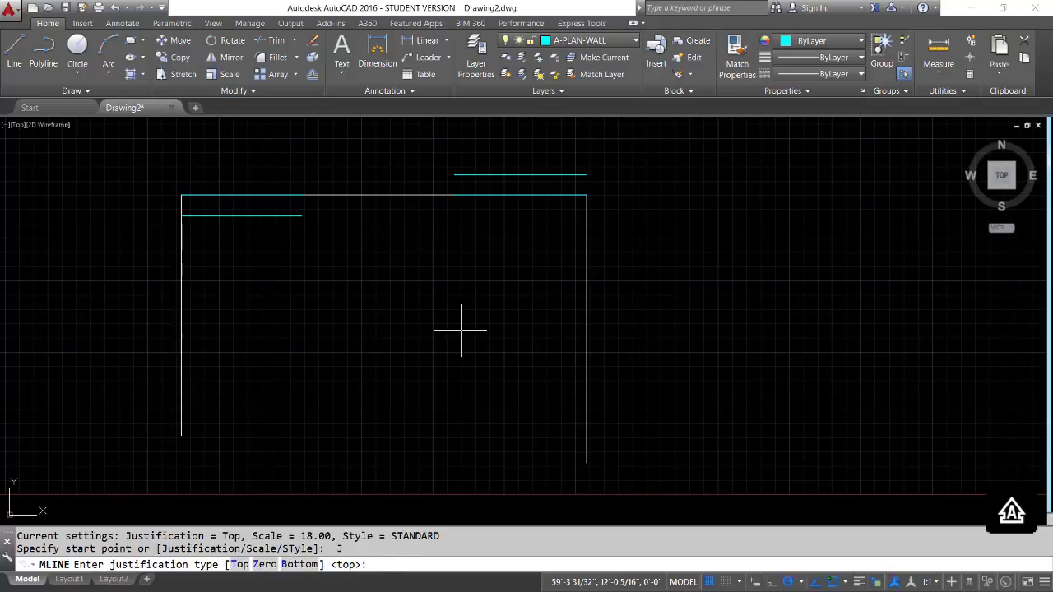
{"action": "key", "text": "Return"}
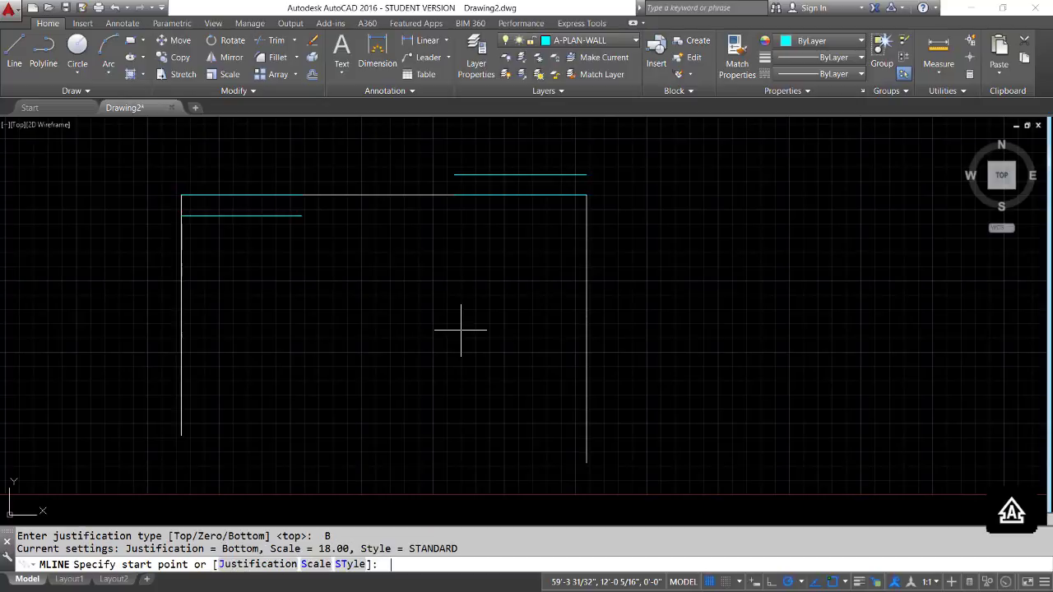
{"action": "left_click", "coordinate": [181, 195]}
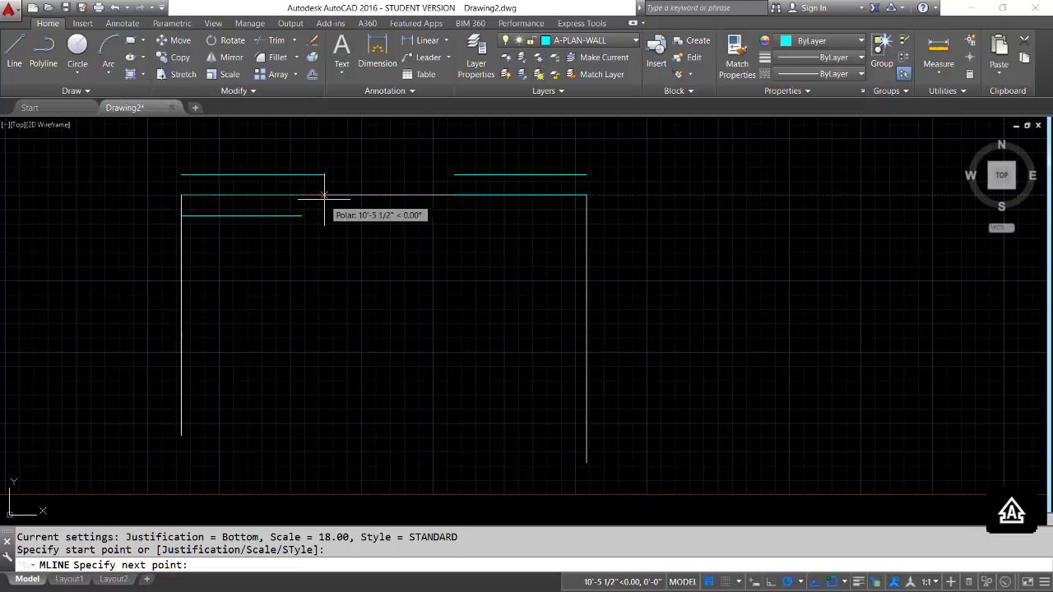
{"action": "left_click", "coordinate": [363, 195]}
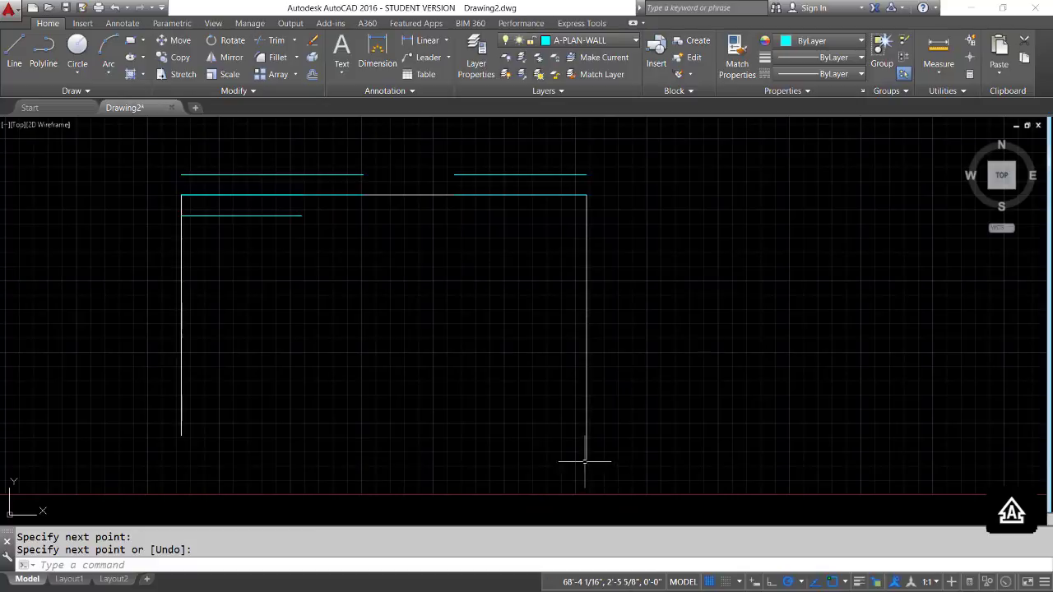
Draw a bottom-justified multiline from the outline's upper-left corner down the full length of its left line
{"action": "key", "text": "Return"}
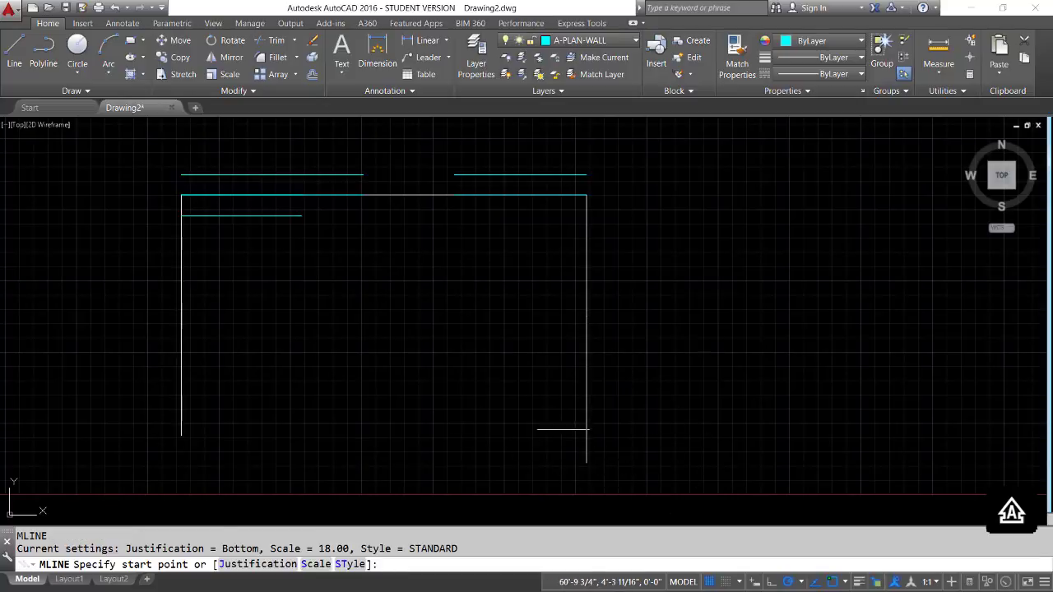
{"action": "left_click", "coordinate": [181, 195]}
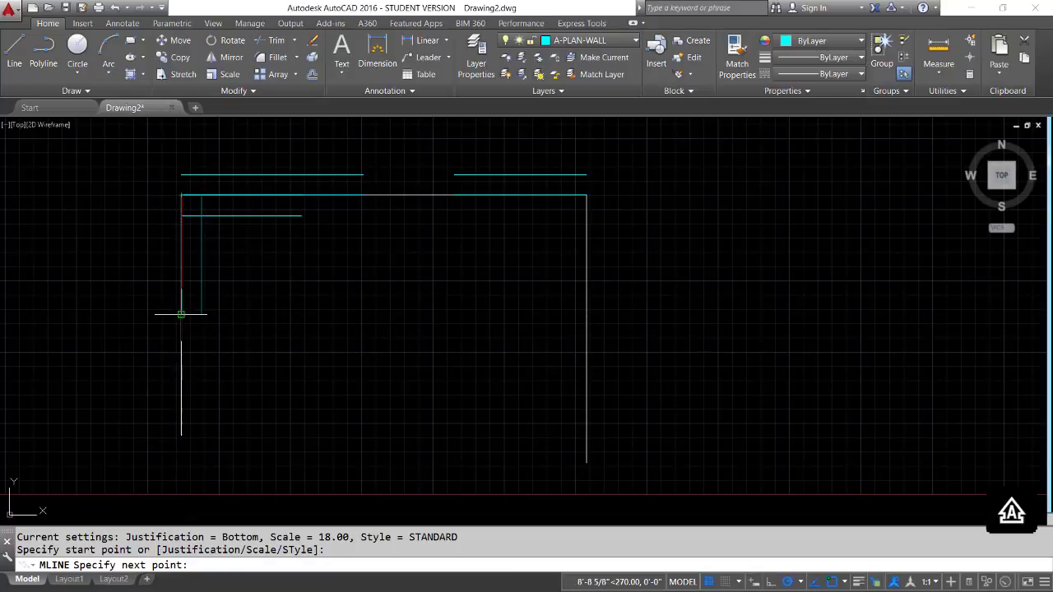
{"action": "left_click", "coordinate": [181, 432]}
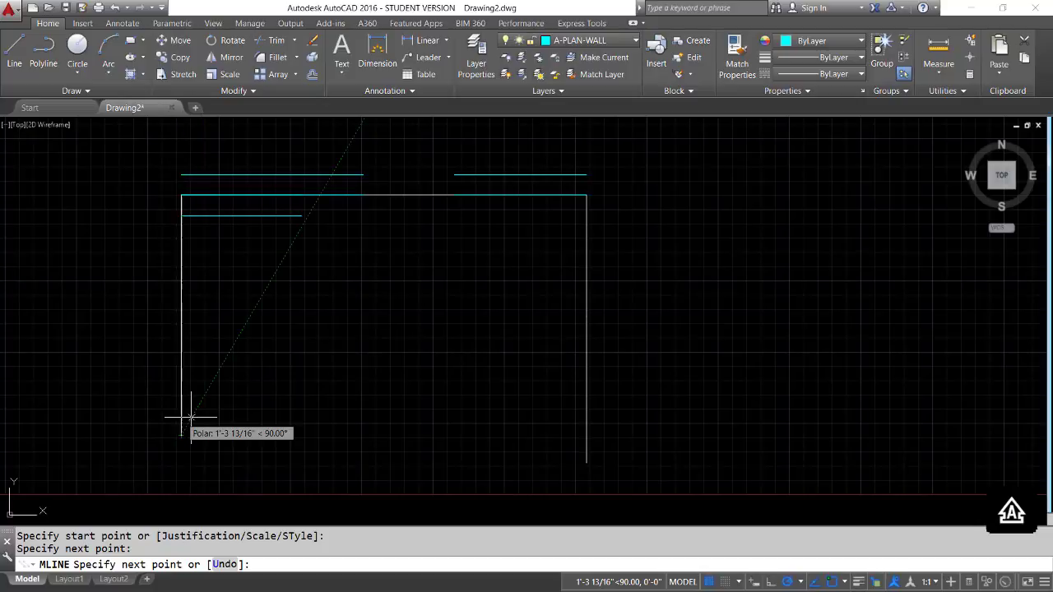
{"action": "key", "text": "Return"}
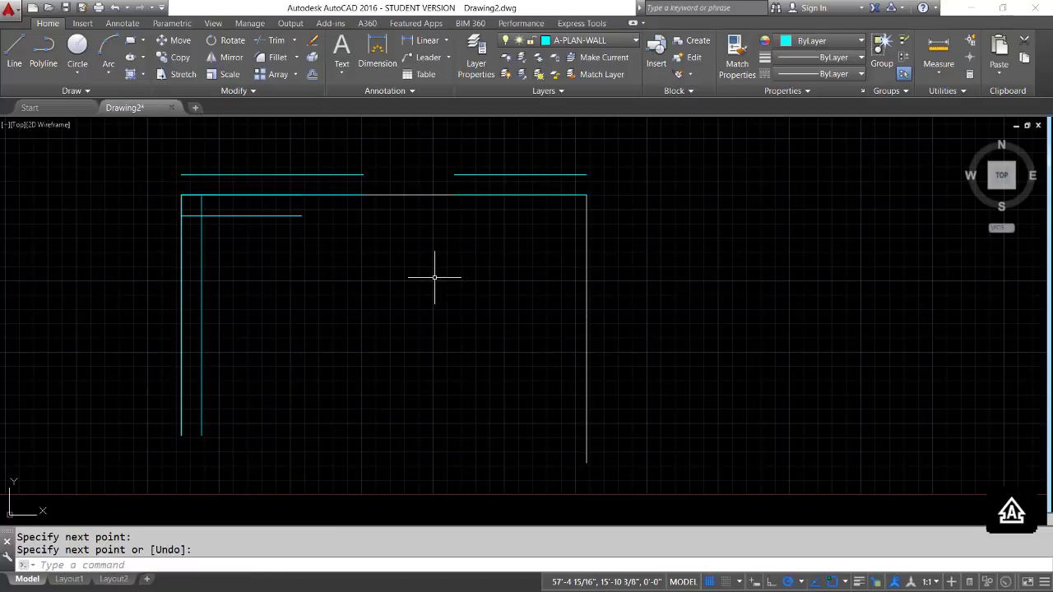
Draw a multiline with zero justification from the lower end of the outline's right line up to its upper corner
{"action": "key", "text": "Return"}
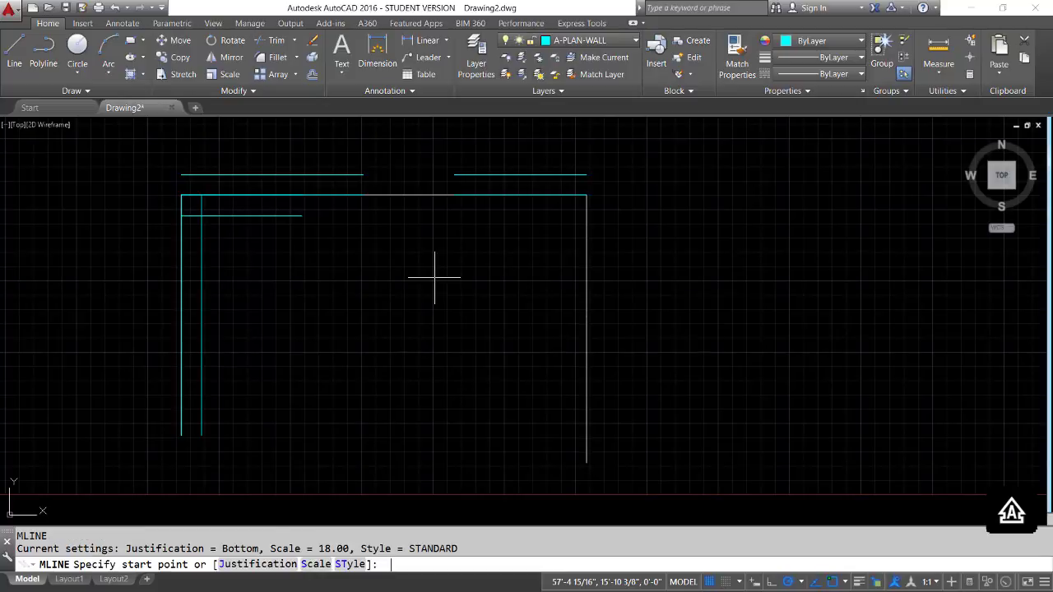
{"action": "type", "text": "J"}
{"action": "key", "text": "Return"}
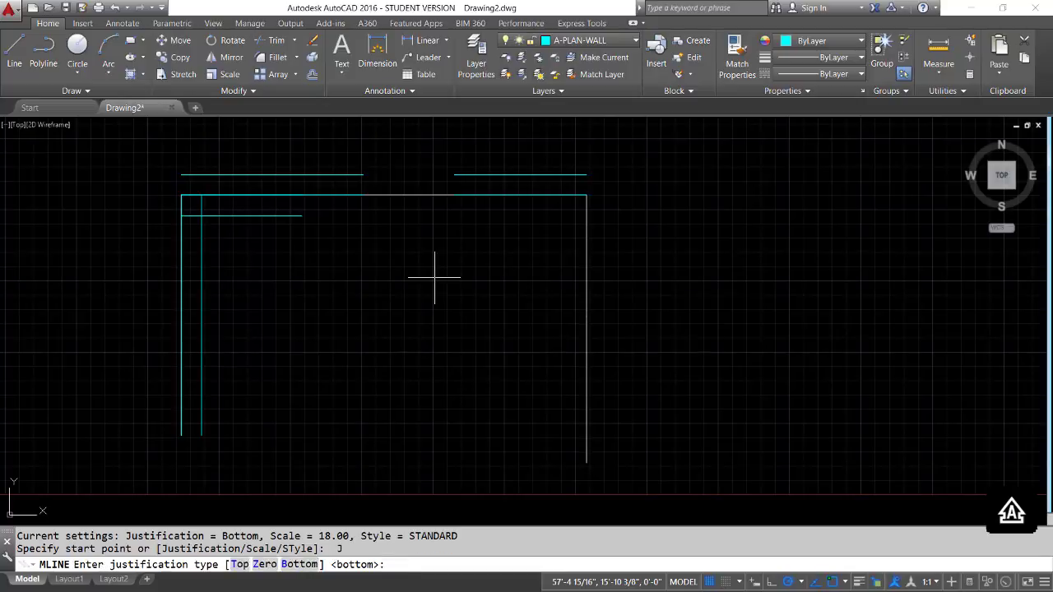
{"action": "type", "text": "Z"}
{"action": "key", "text": "Return"}
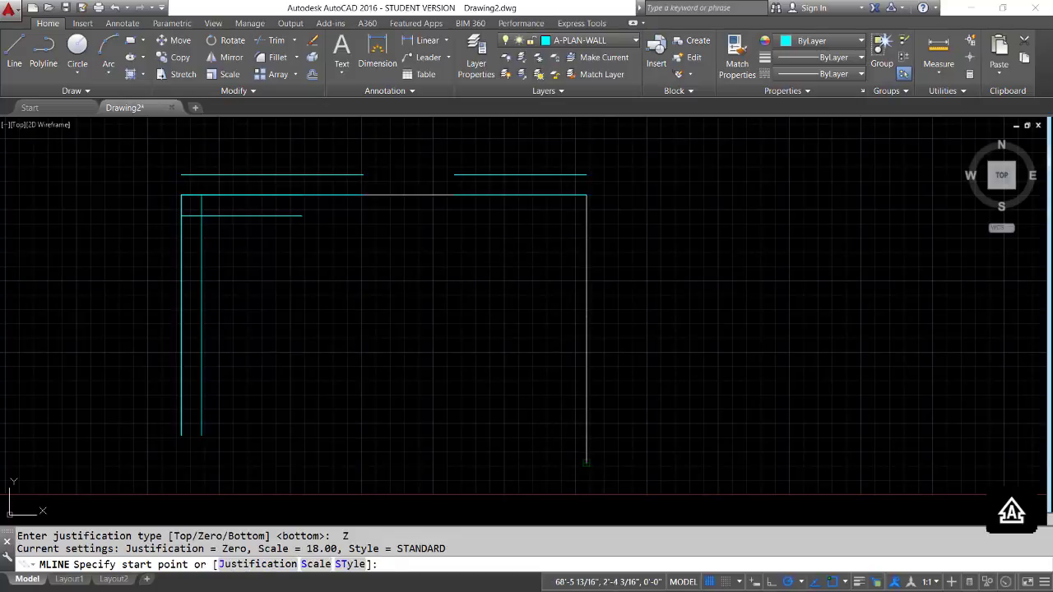
{"action": "left_click", "coordinate": [586, 463]}
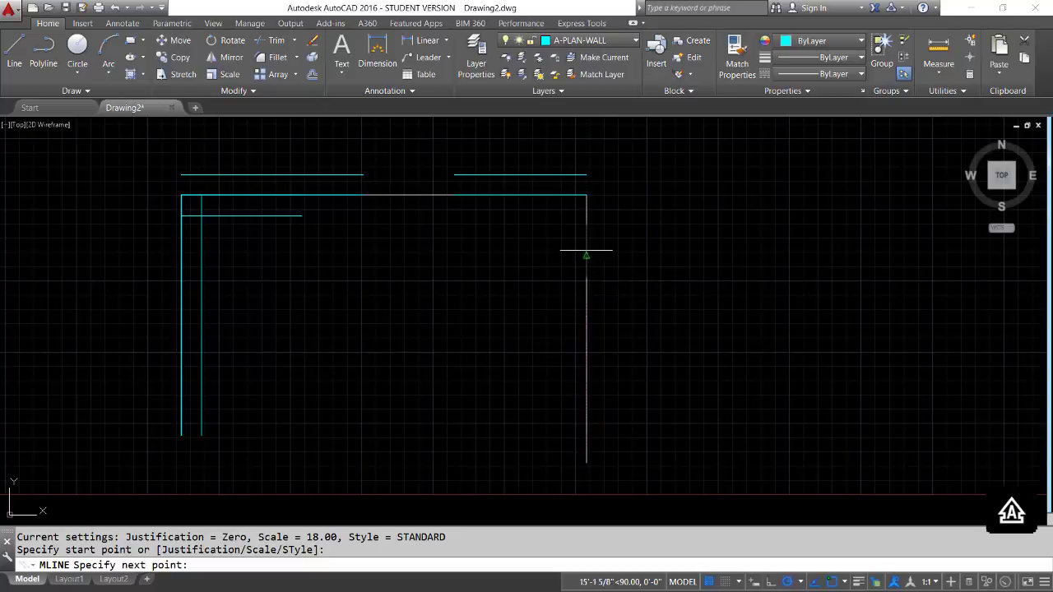
{"action": "left_click", "coordinate": [586, 201]}
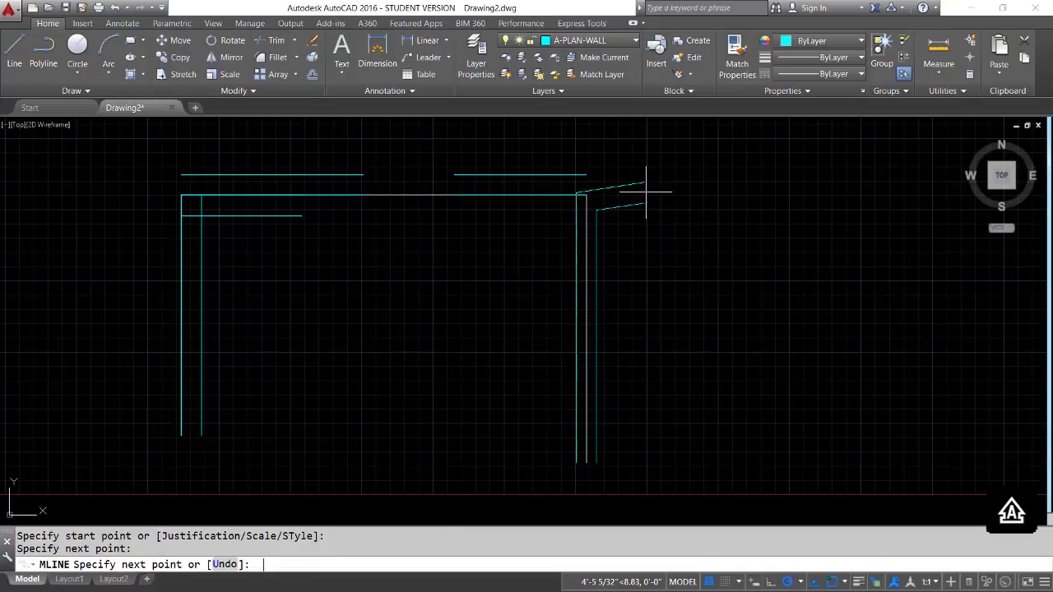
{"action": "key", "text": "Return"}
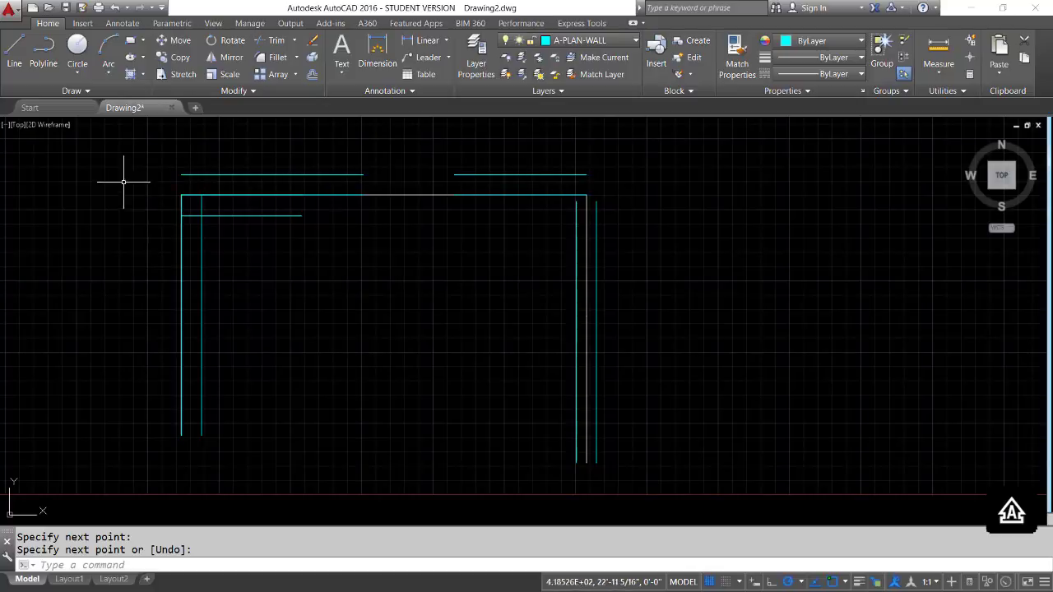
{"action": "left_click", "coordinate": [181, 195]}
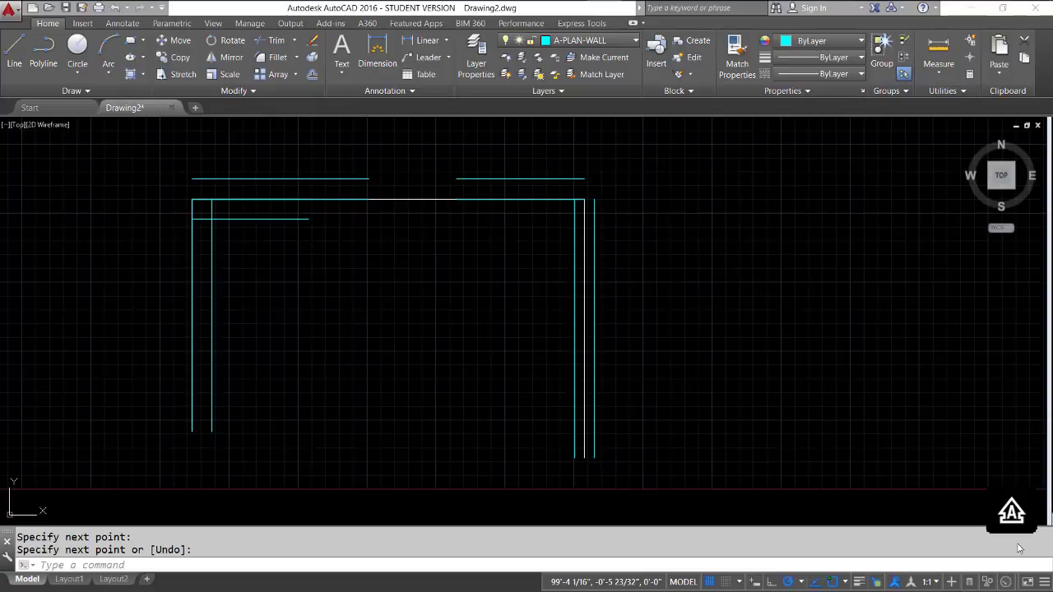
Switch to the existing floor plan in PDF-XChange Viewer and mark its overall 29'-0" width and 31'-0" height dimensions with red lines
{"action": "key", "text": "super+Tab"}
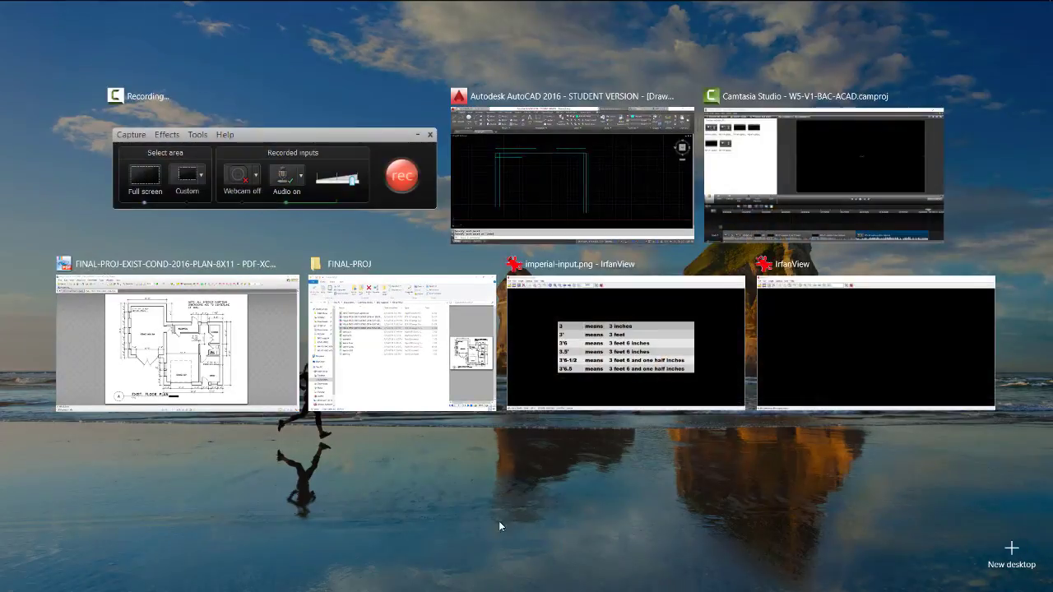
{"action": "left_click", "coordinate": [257, 376]}
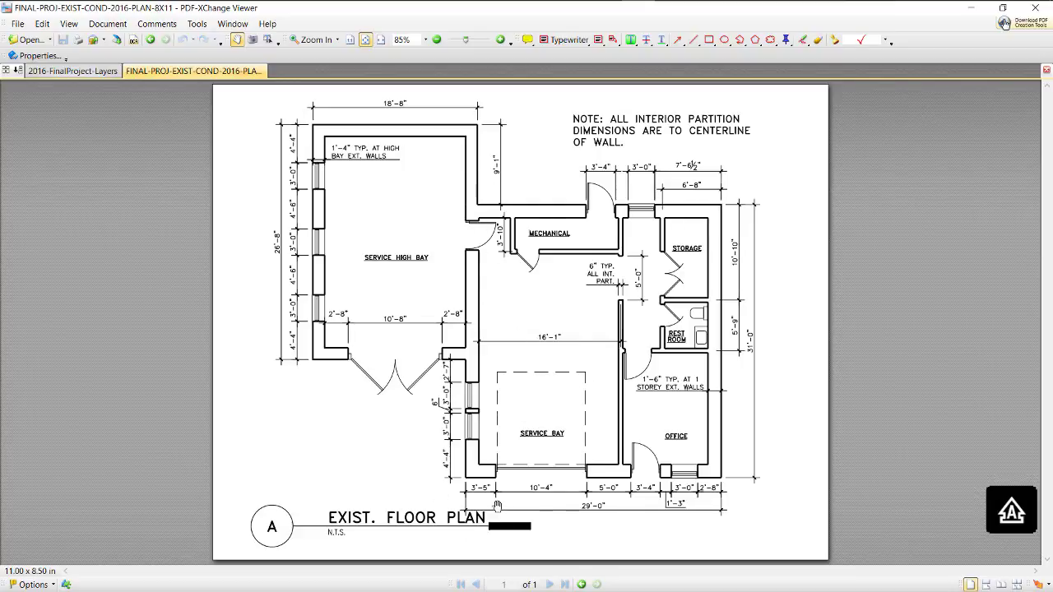
{"action": "left_click", "coordinate": [693, 39]}
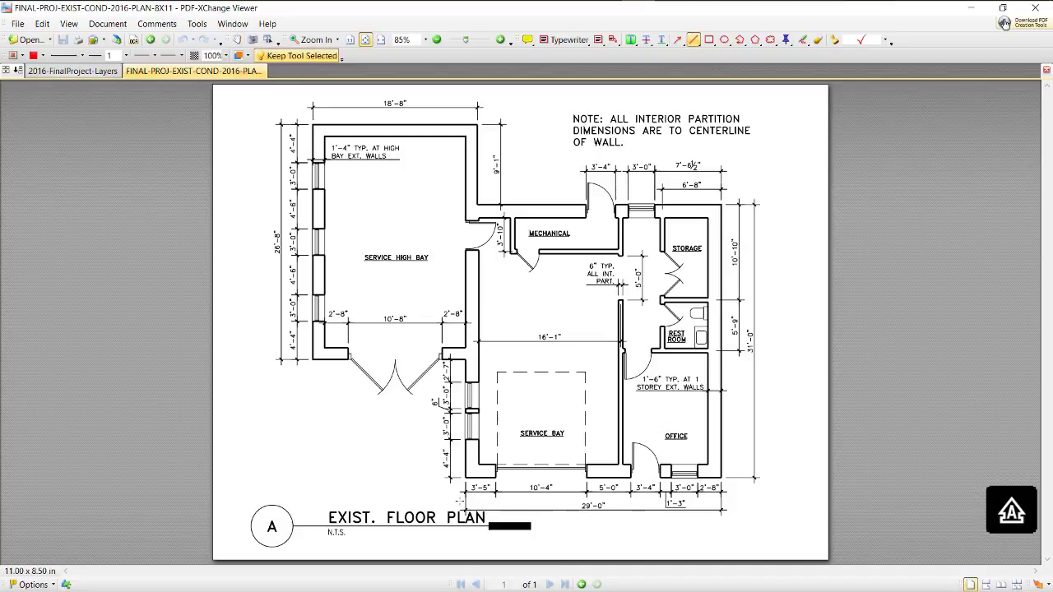
{"action": "left_click_drag", "start_coordinate": [561, 529], "coordinate": [734, 515]}
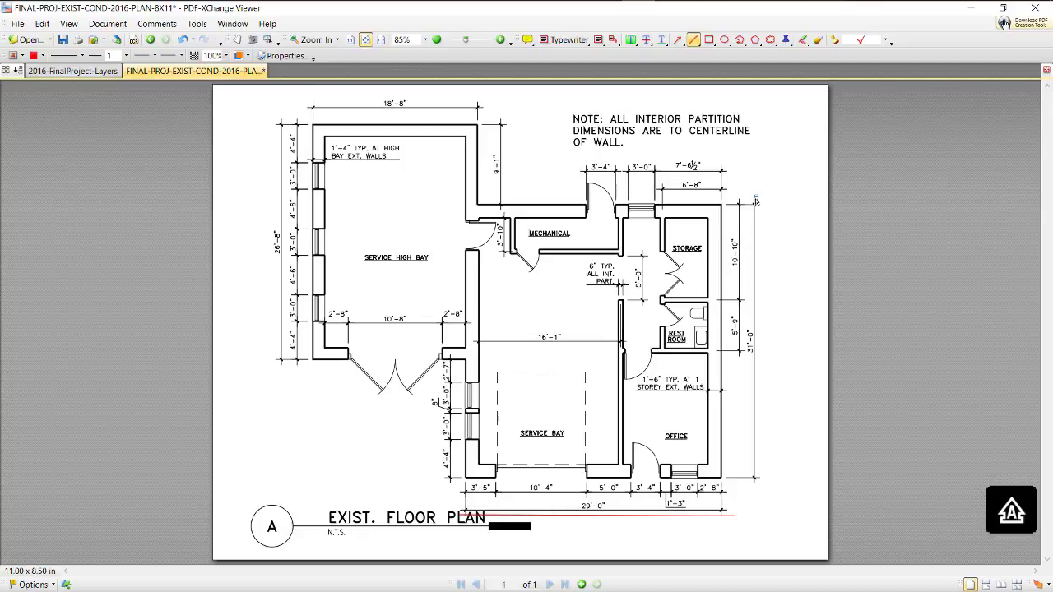
{"action": "left_click_drag", "start_coordinate": [755, 199], "coordinate": [756, 482]}
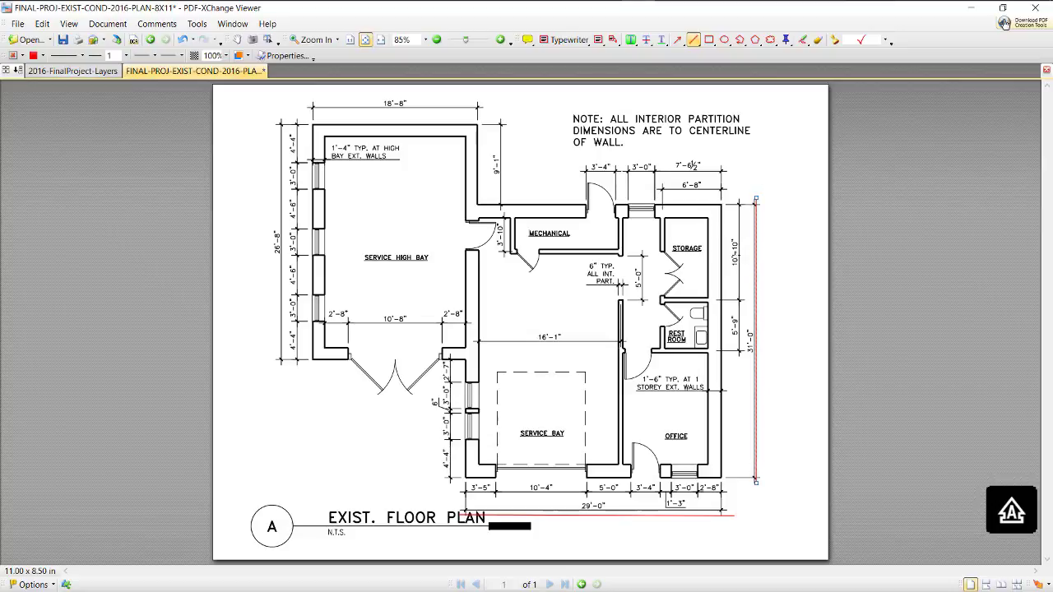
Switch back to AutoCAD and start a multiline with bottom justification for the walls beside the trial outline
{"action": "key", "text": "super+Tab"}
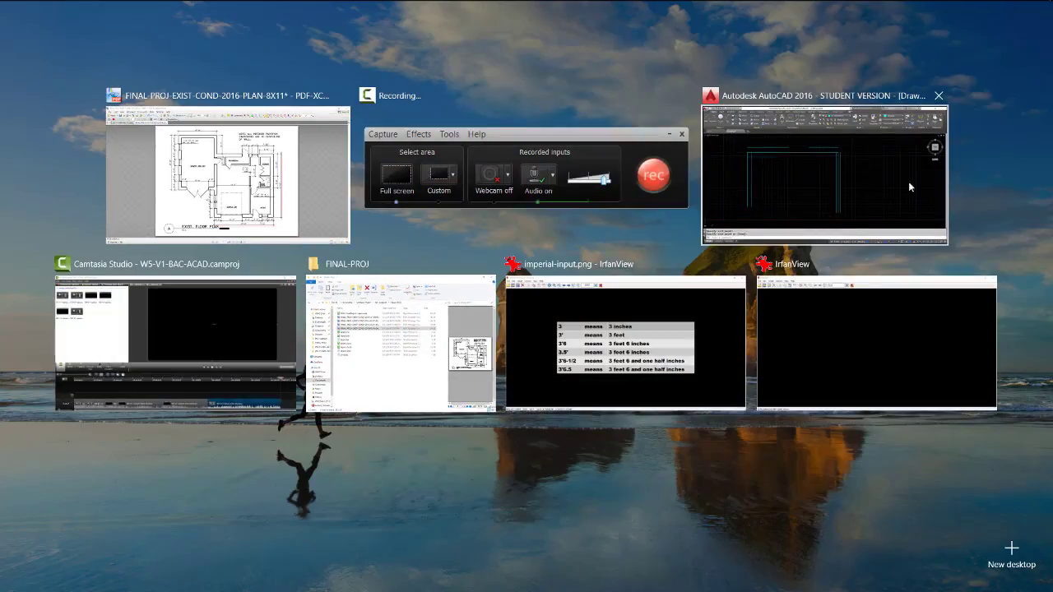
{"action": "left_click", "coordinate": [823, 174]}
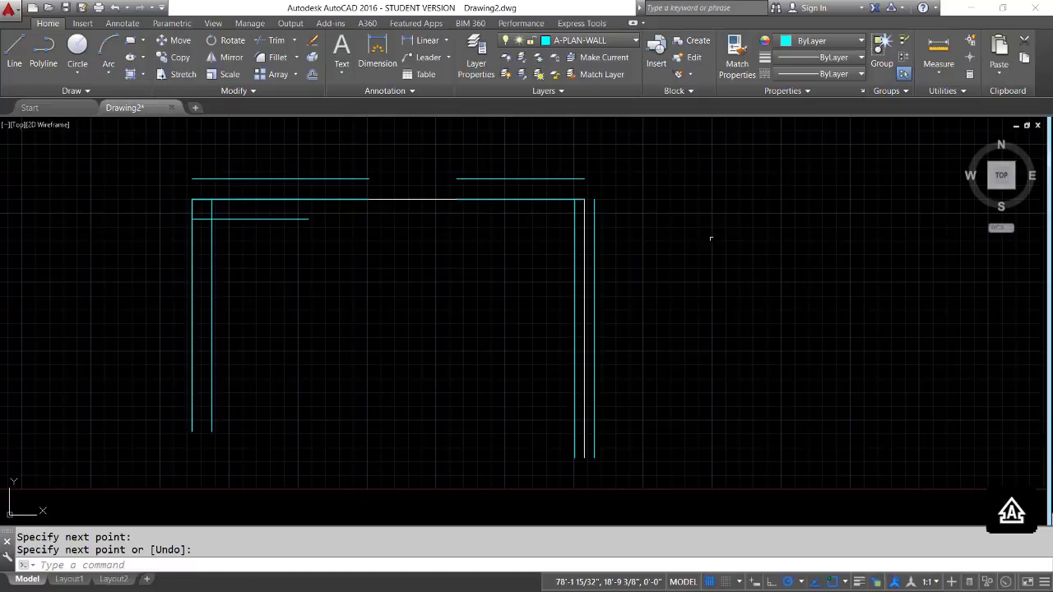
{"action": "scroll", "coordinate": [707, 207], "scroll_direction": "down", "scroll_amount": 4}
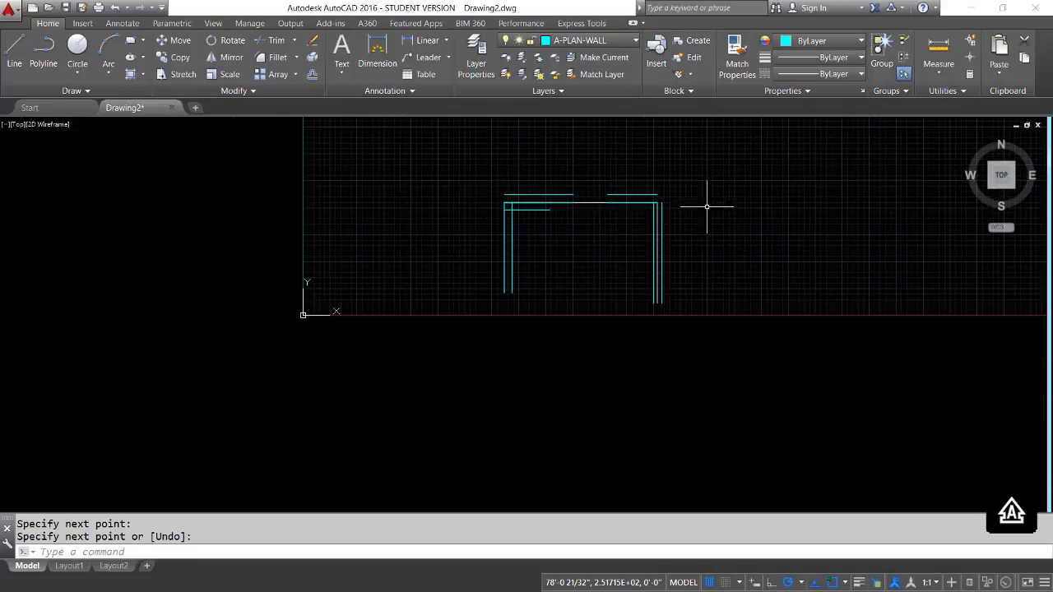
{"action": "mouse_move", "coordinate": [715, 194]}
{"action": "middle_mouse_down"}
{"action": "mouse_move", "coordinate": [449, 205]}
{"action": "mouse_move", "coordinate": [407, 244]}
{"action": "mouse_move", "coordinate": [410, 320]}
{"action": "middle_mouse_up"}
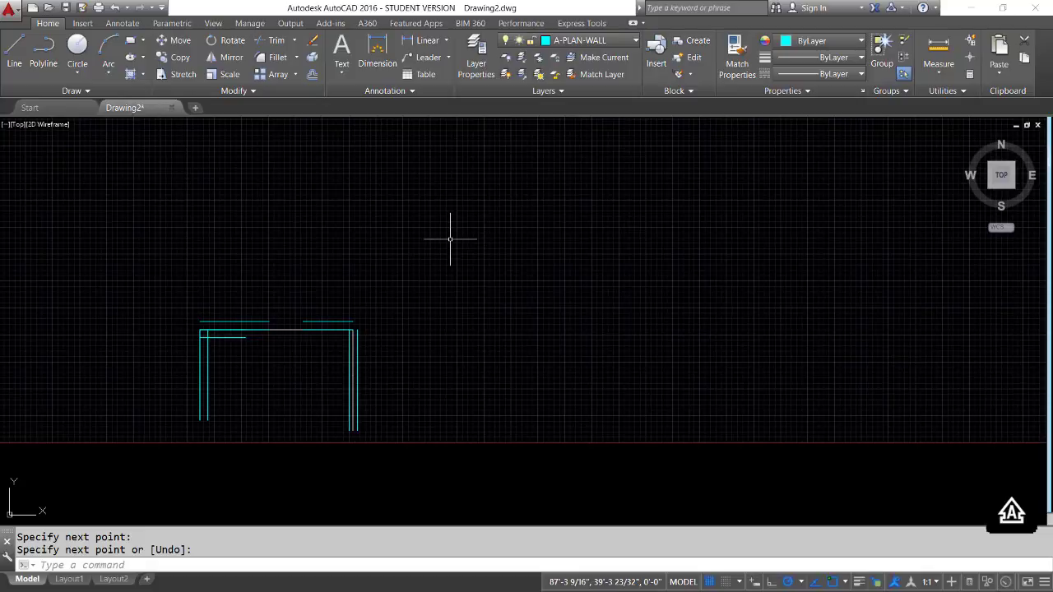
{"action": "type", "text": "ML"}
{"action": "key", "text": "Return"}
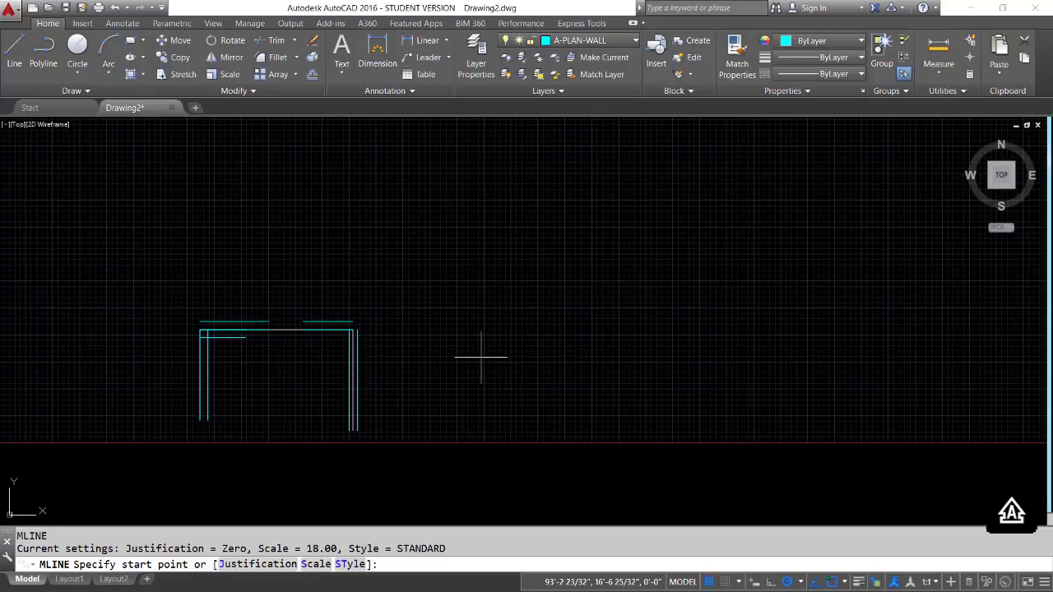
{"action": "type", "text": "J"}
{"action": "key", "text": "Return"}
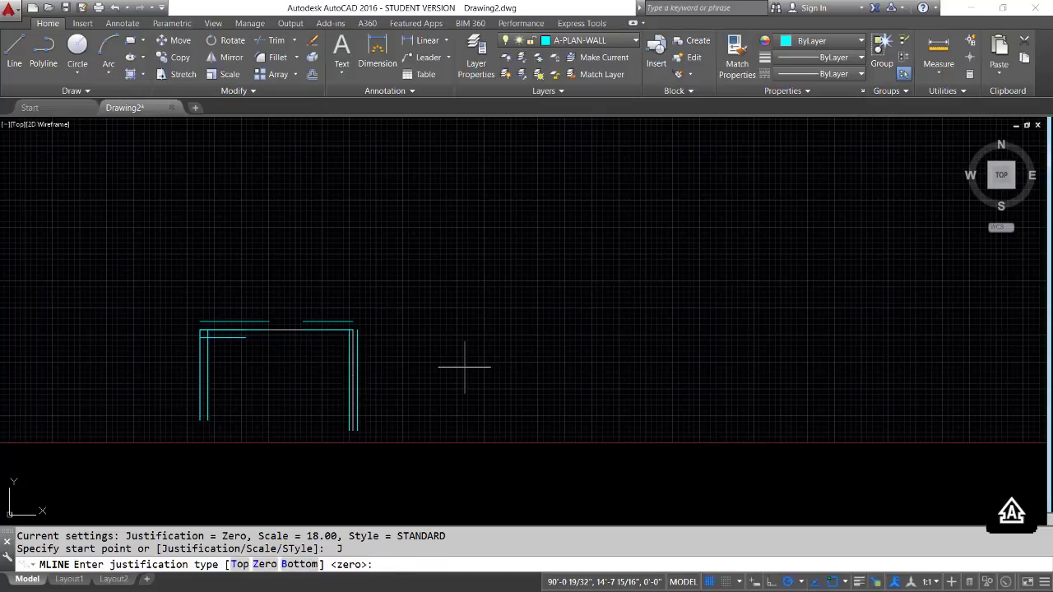
{"action": "type", "text": "B"}
{"action": "key", "text": "Return"}
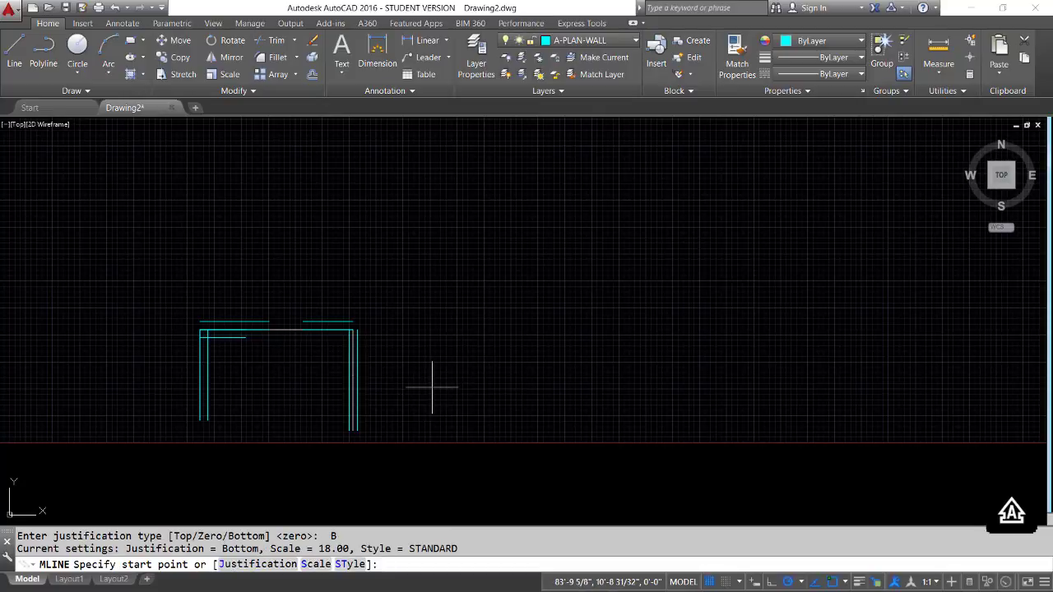
Draw a closed bottom-justified multiline rectangle, 29' wide and 31' high, to the right of the trial outline
{"action": "left_click", "coordinate": [432, 387]}
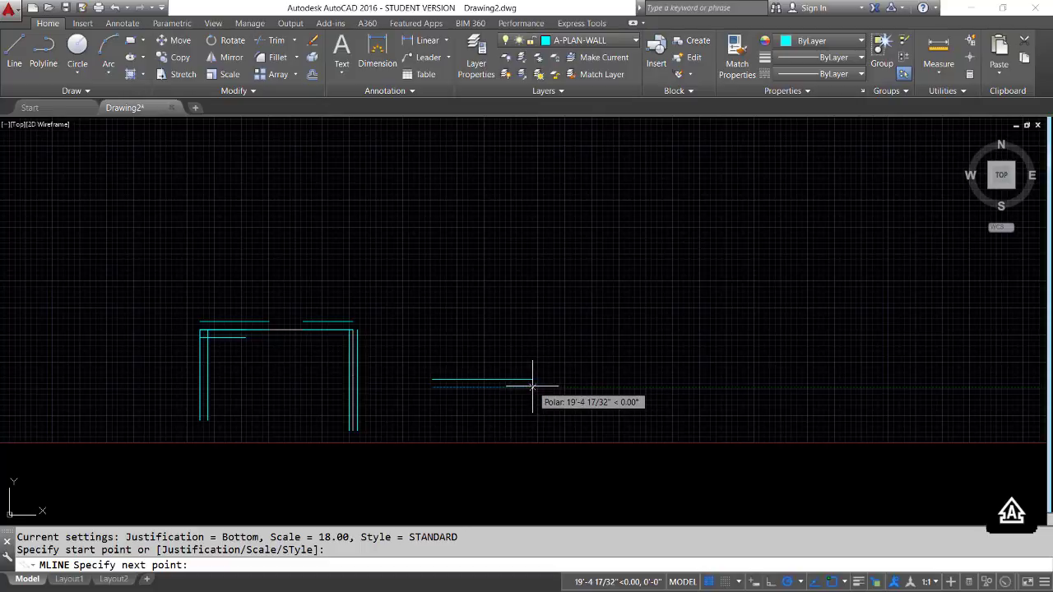
{"action": "type", "text": "29'"}
{"action": "key", "text": "Return"}
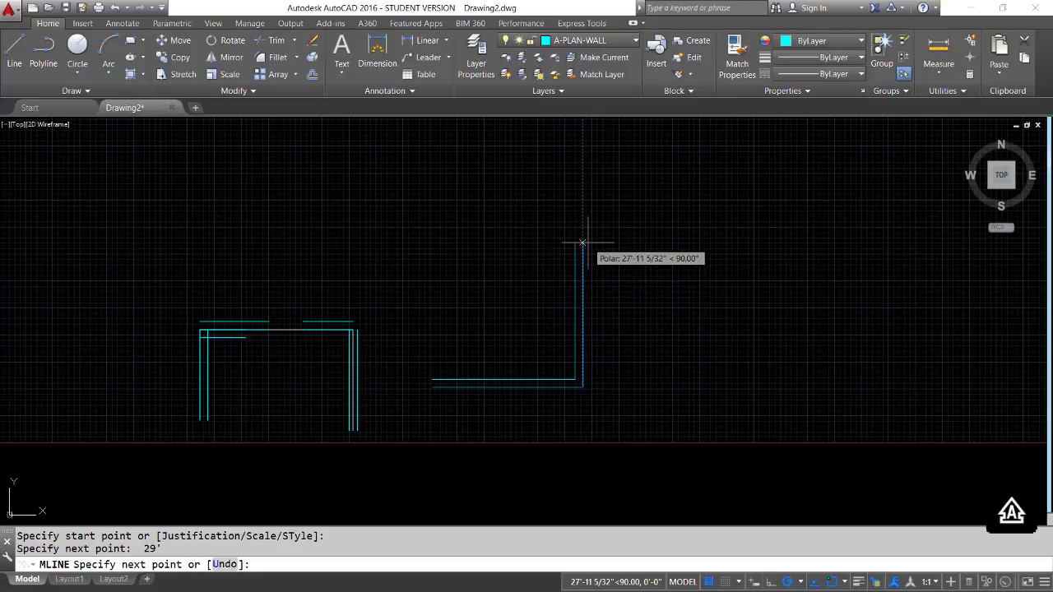
{"action": "type", "text": "31'"}
{"action": "key", "text": "Return"}
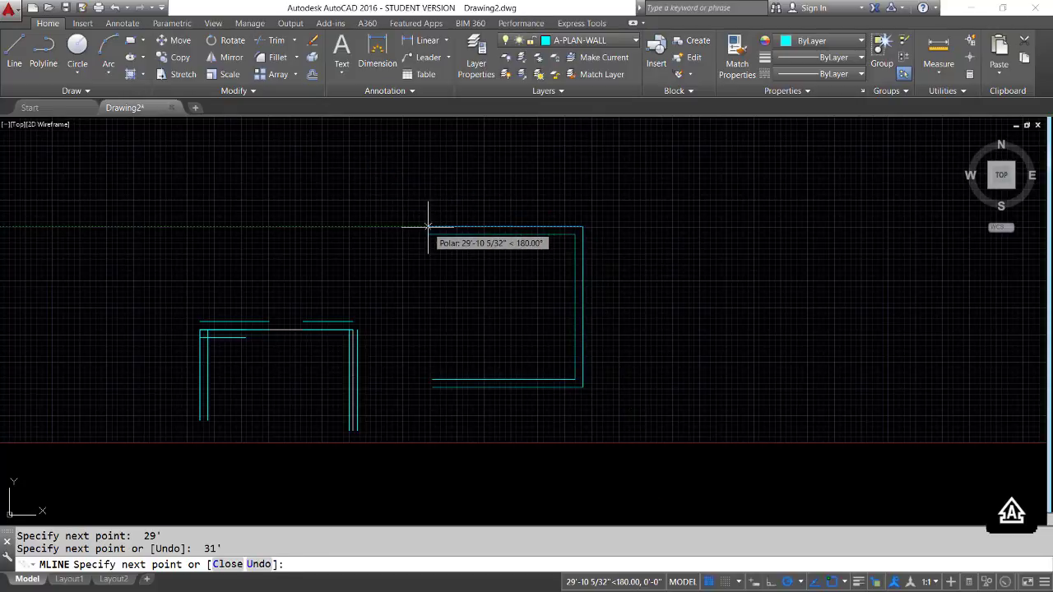
{"action": "type", "text": "29'"}
{"action": "key", "text": "Return"}
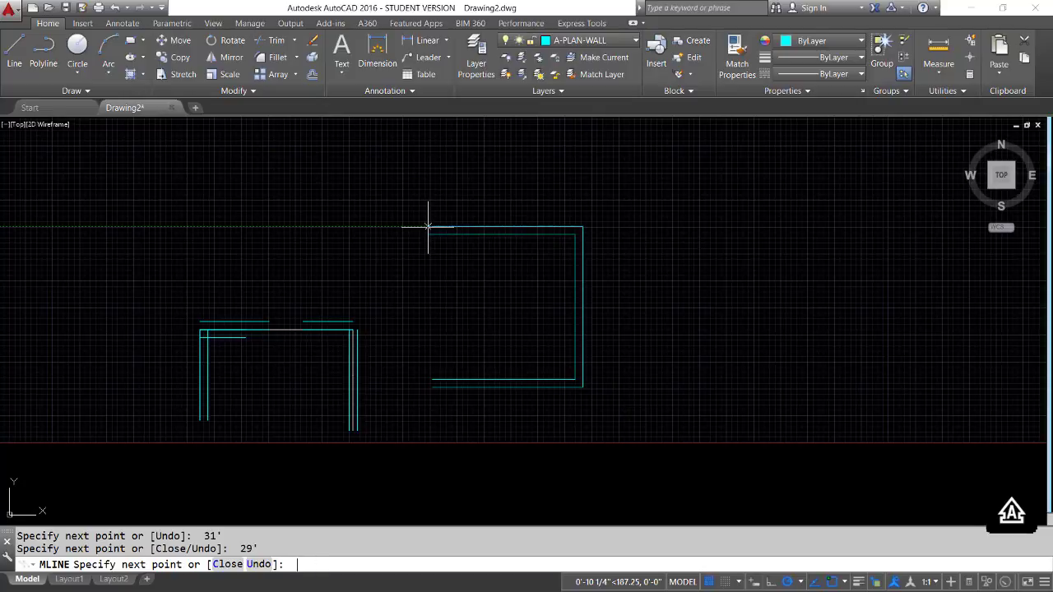
{"action": "type", "text": "c"}
{"action": "key", "text": "Return"}
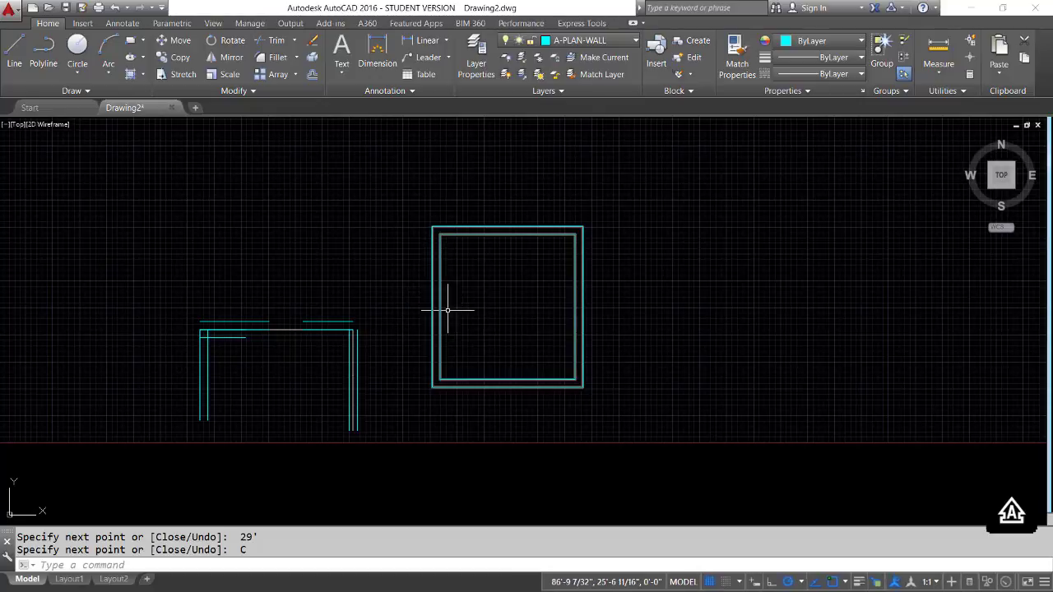
{"action": "scroll", "coordinate": [447, 310], "scroll_direction": "up", "scroll_amount": 2}
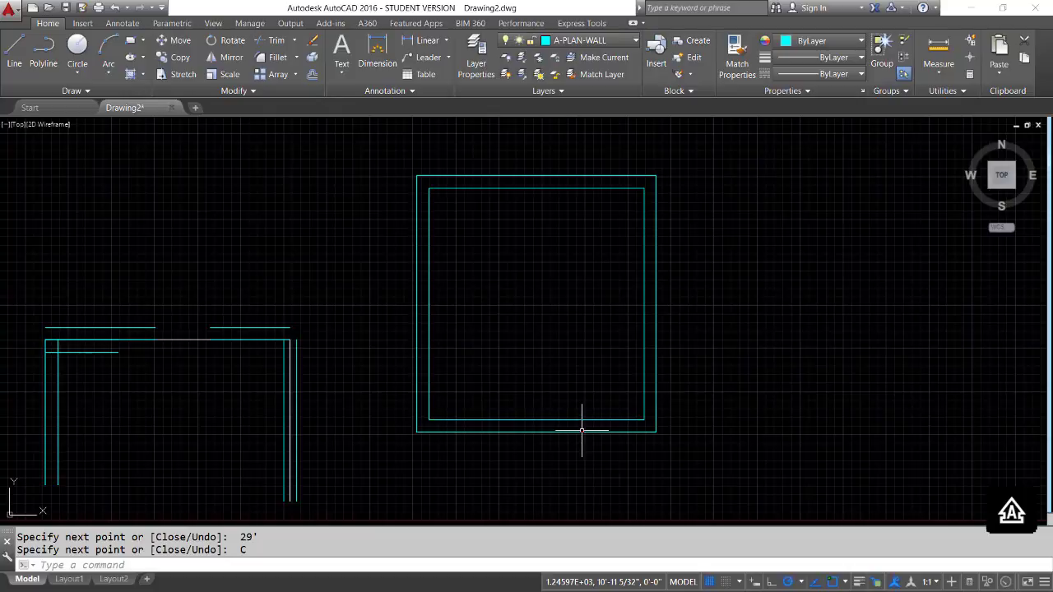
Switch to the floor plan in PDF-XChange Viewer and mark the 9'-1", 18'-8" and 26'-8" dimensions with red lines, setting a 2 pt line width
{"action": "key", "text": "super+Tab"}
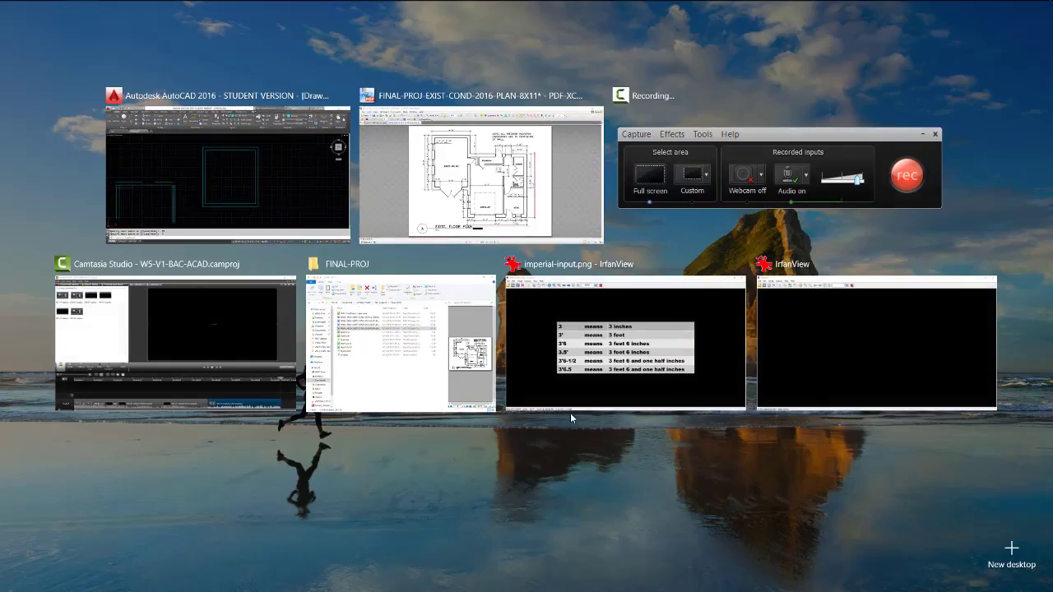
{"action": "left_click", "coordinate": [531, 226]}
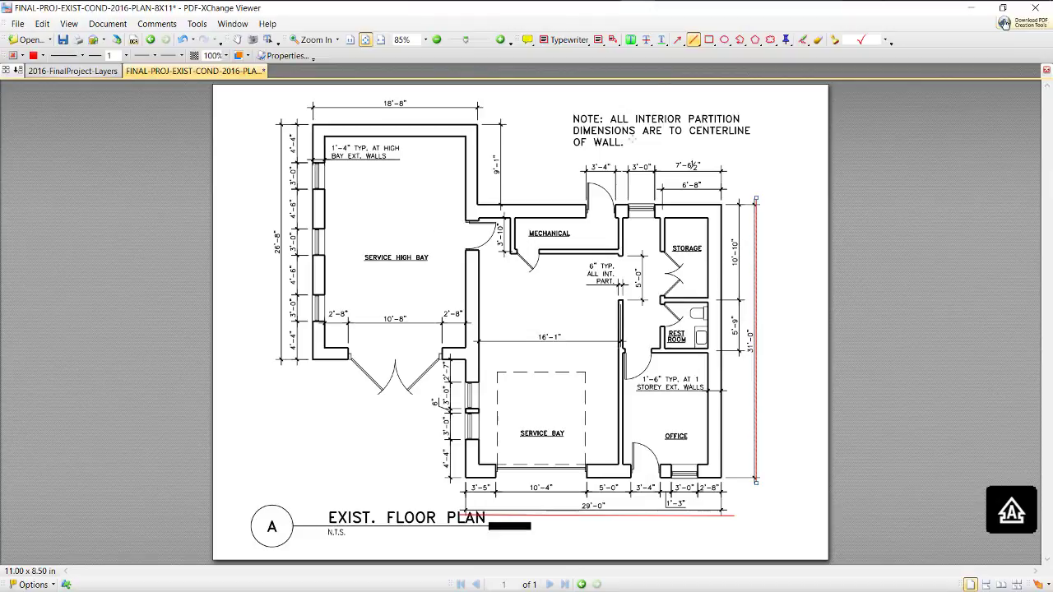
{"action": "left_click", "coordinate": [125, 55]}
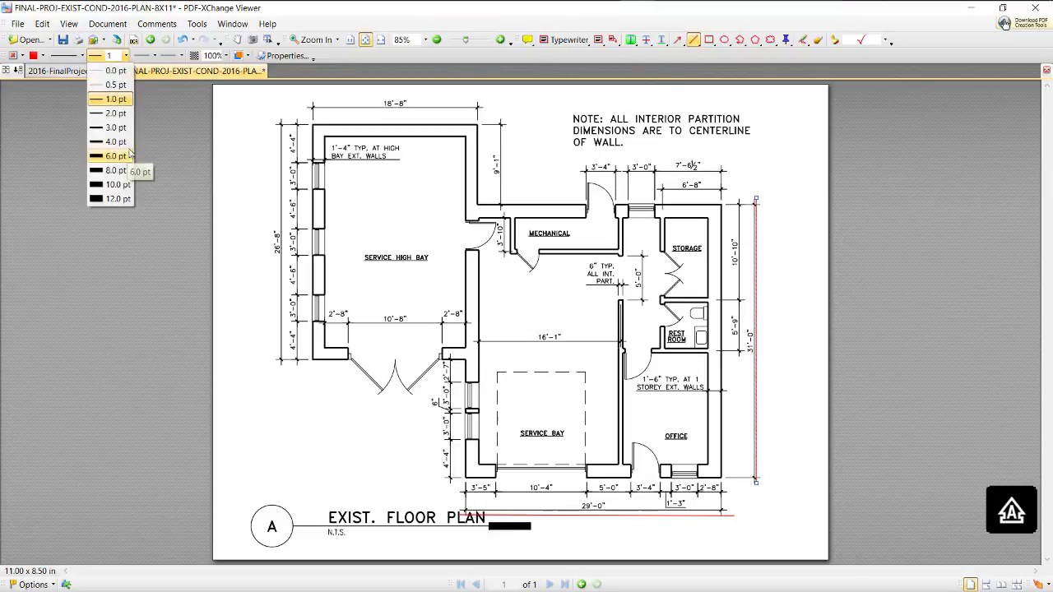
{"action": "left_click", "coordinate": [116, 112]}
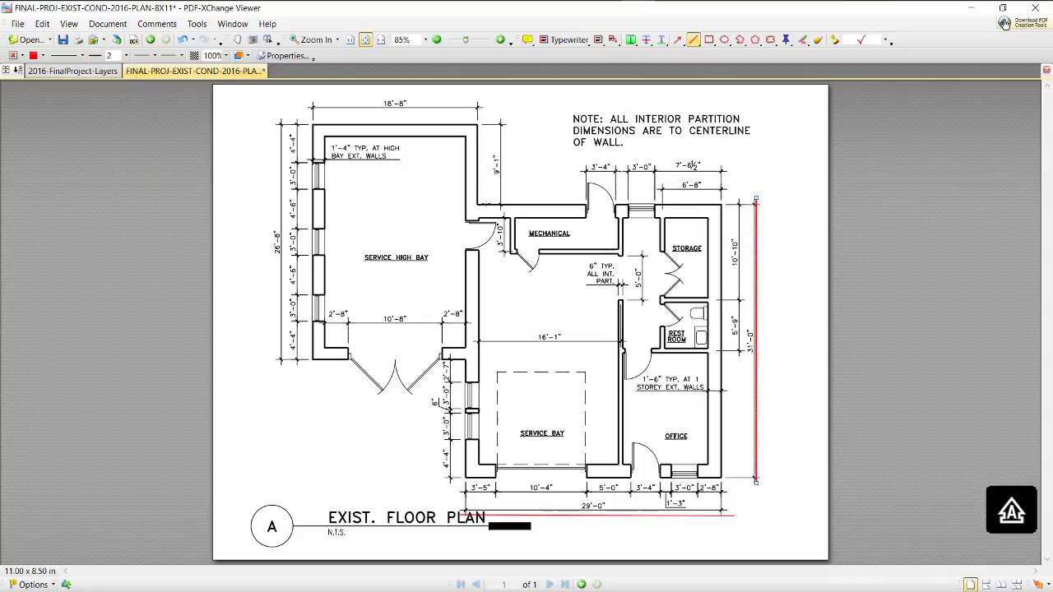
{"action": "left_click", "coordinate": [505, 203]}
{"action": "mouse_move", "coordinate": [505, 203]}
{"action": "left_mouse_down"}
{"action": "mouse_move", "coordinate": [503, 117]}
{"action": "mouse_move", "coordinate": [297, 103]}
{"action": "left_mouse_up"}
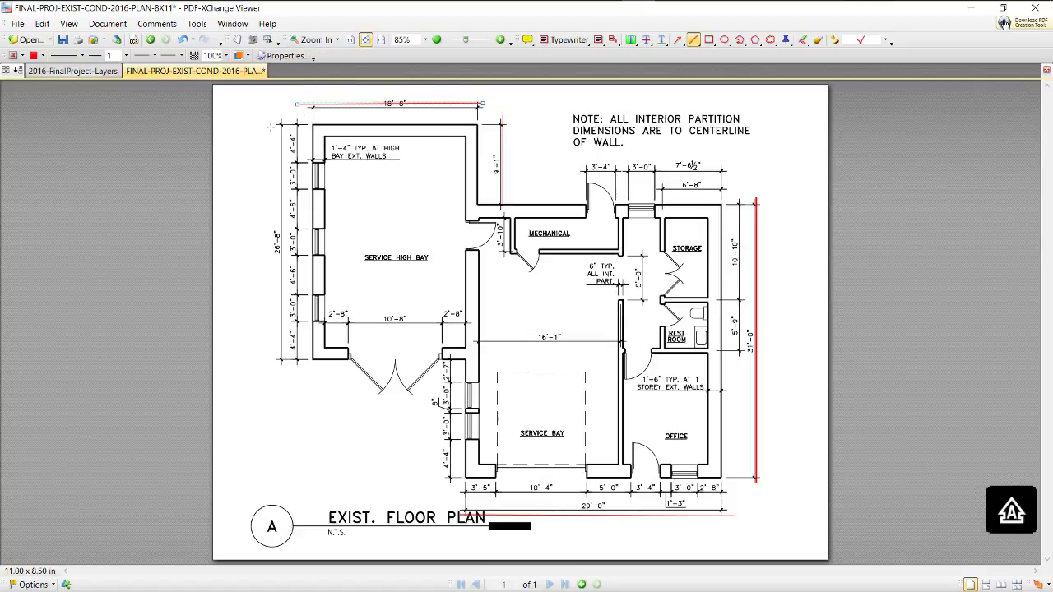
{"action": "left_click_drag", "start_coordinate": [271, 122], "coordinate": [273, 376]}
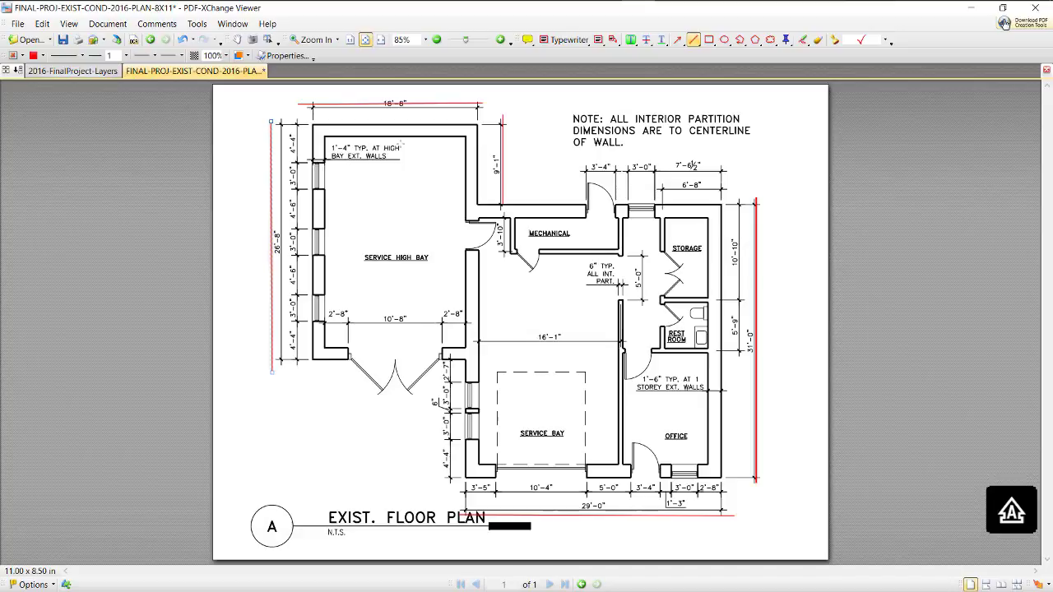
Switch back to AutoCAD and start a multiline with its scale set to 16 for the high bay walls
{"action": "key", "text": "alt+Tab"}
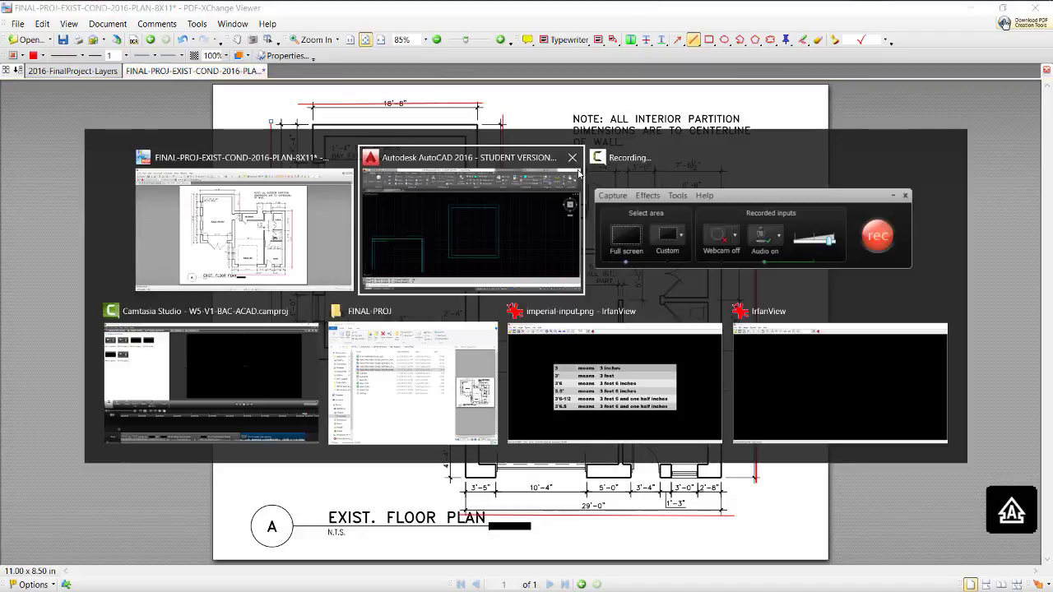
{"action": "left_click", "coordinate": [449, 234]}
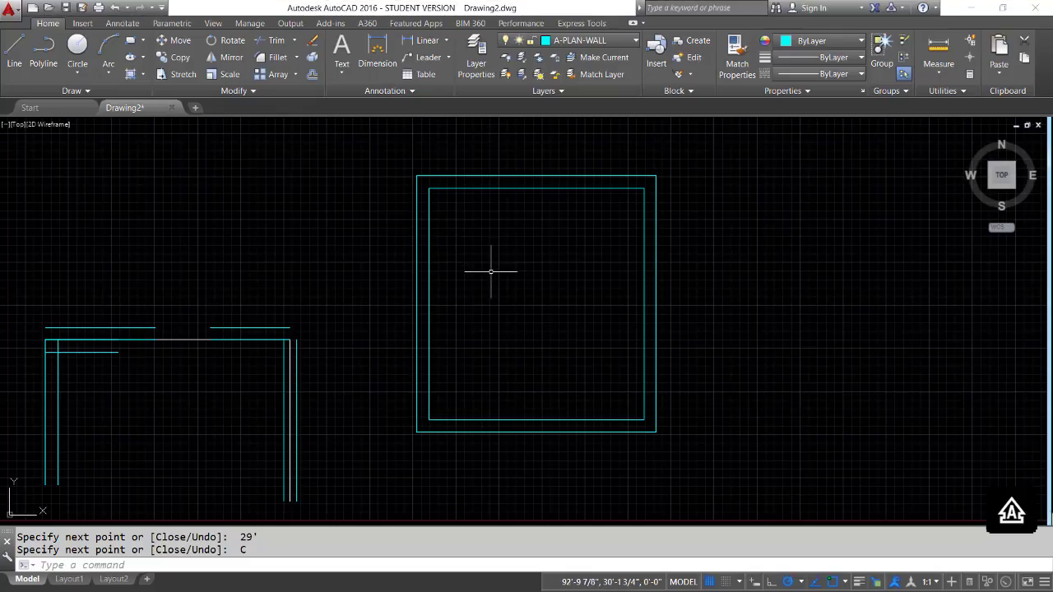
{"action": "middle_click_drag", "start_coordinate": [565, 312], "coordinate": [568, 352]}
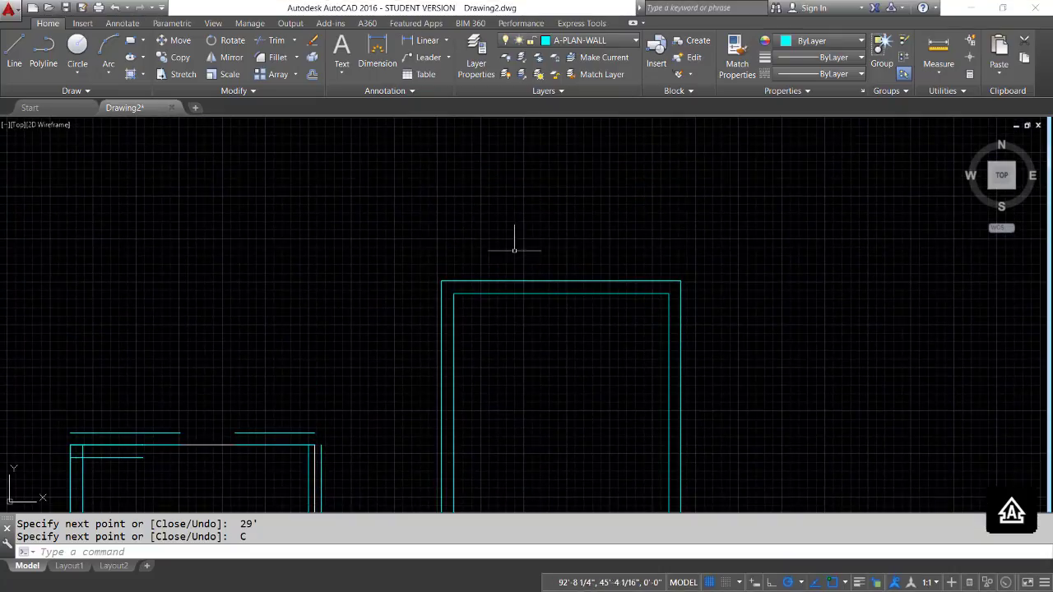
{"action": "type", "text": "ML"}
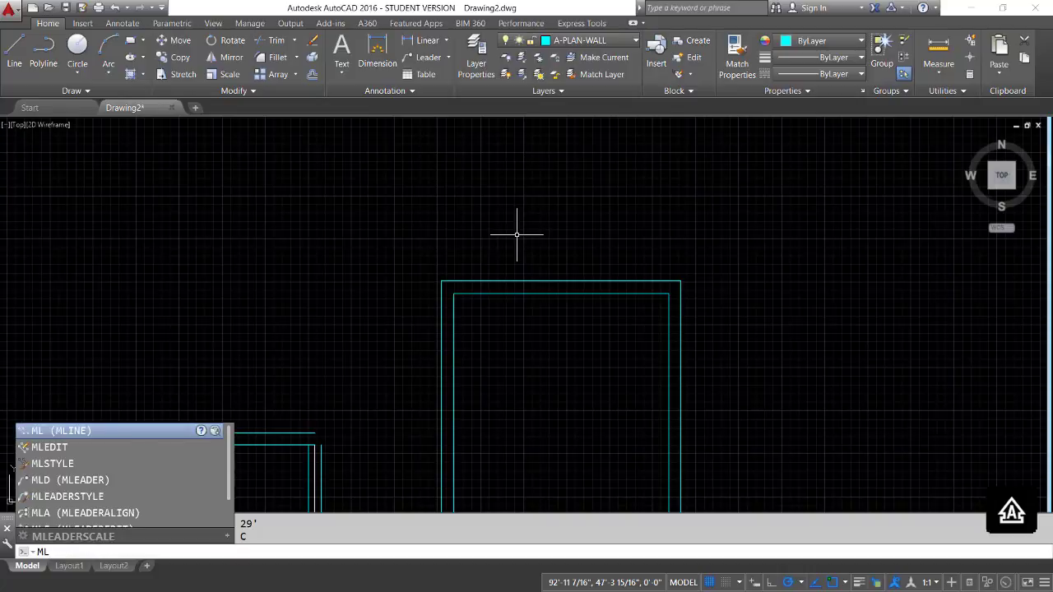
{"action": "key", "text": "Return"}
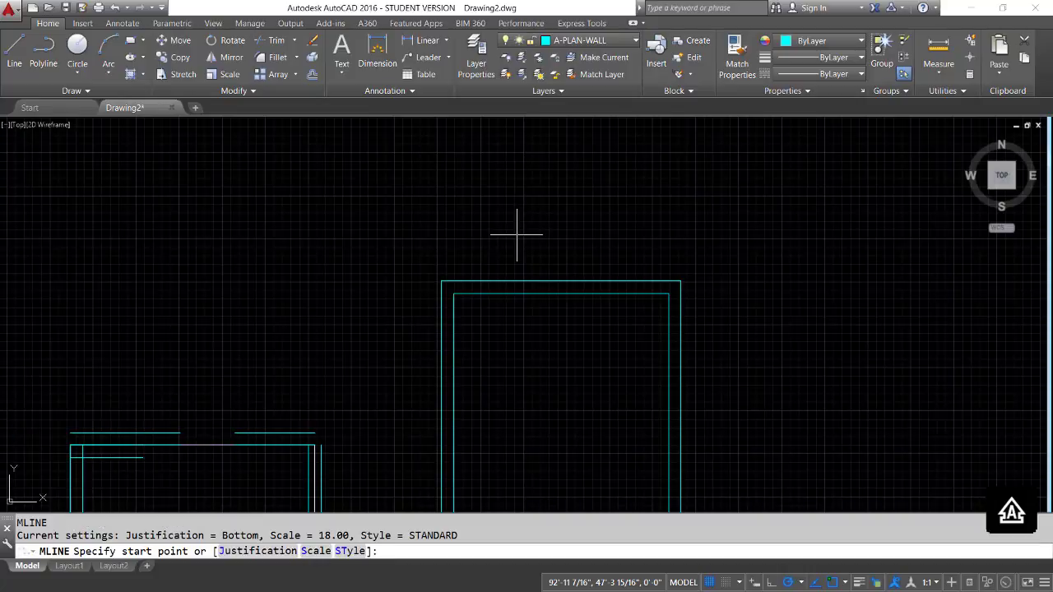
{"action": "type", "text": "S"}
{"action": "key", "text": "Return"}
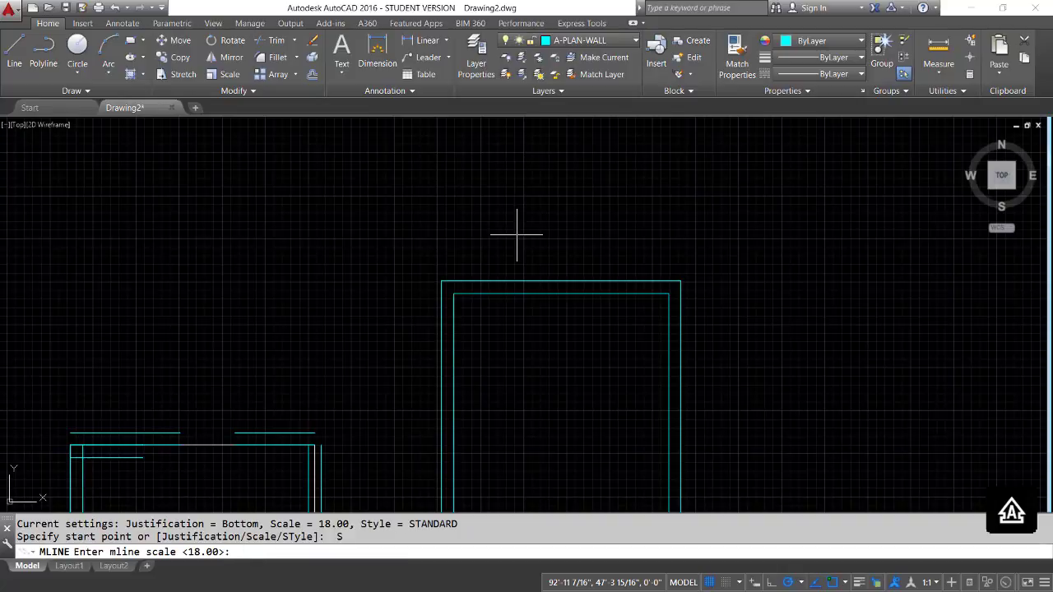
{"action": "type", "text": "16"}
{"action": "key", "text": "Return"}
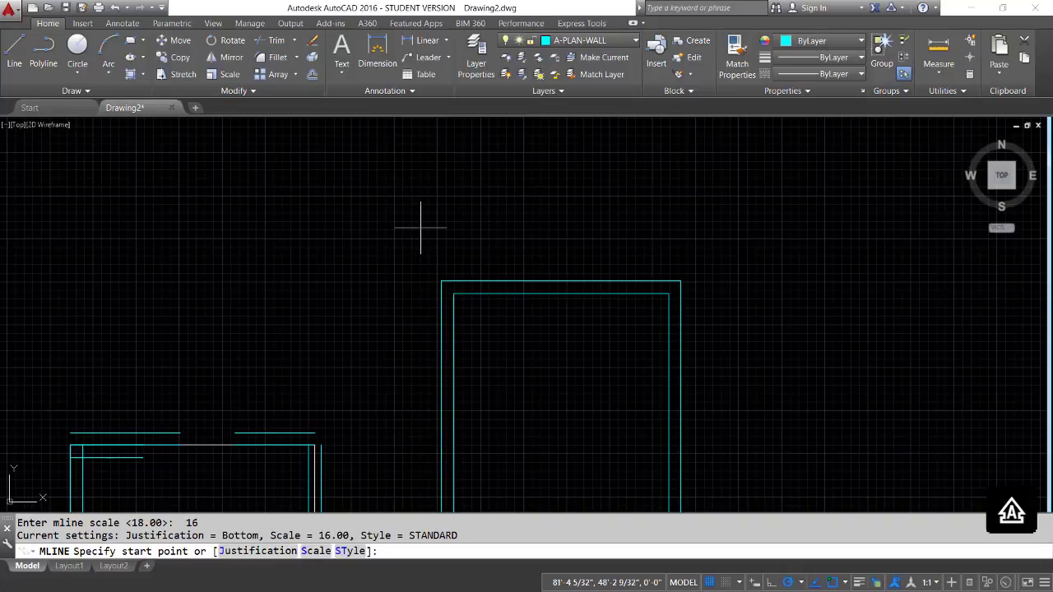
{"action": "type", "text": "J"}
{"action": "key", "text": "Return"}
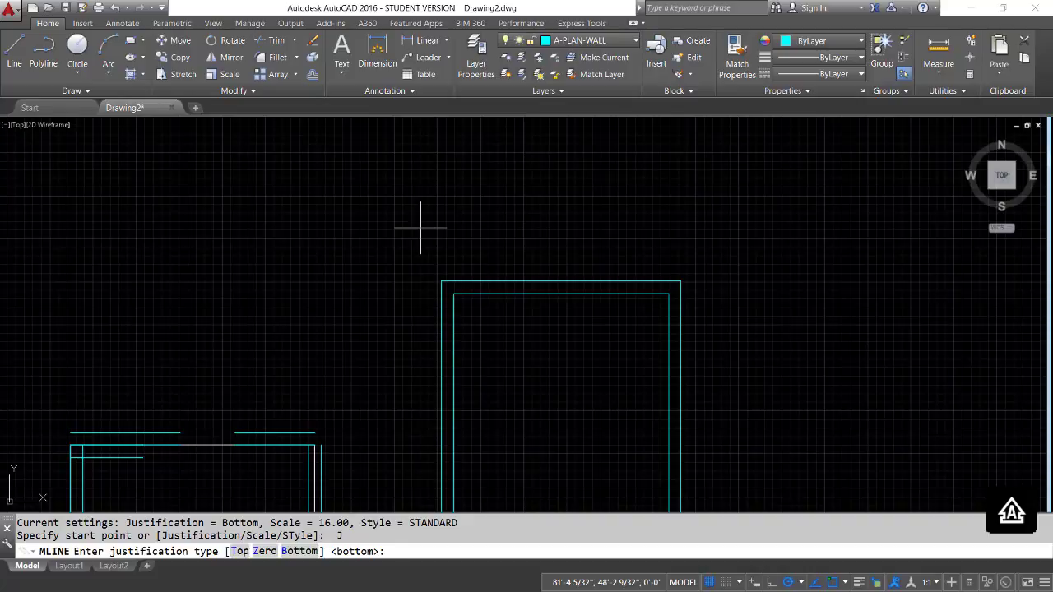
{"action": "key", "text": "Return"}
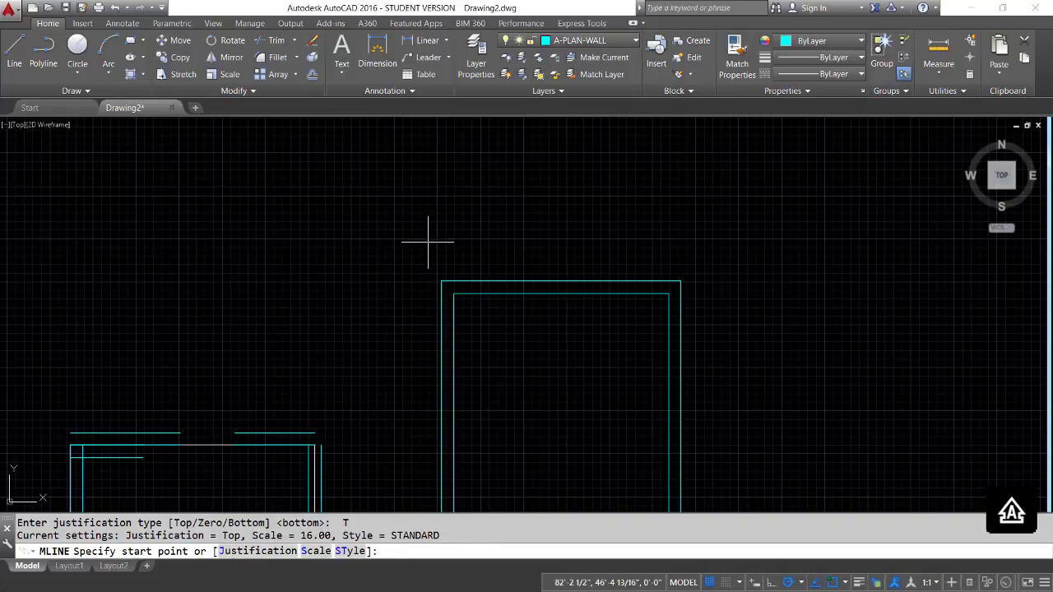
{"action": "scroll", "coordinate": [423, 243], "scroll_direction": "up", "scroll_amount": 2}
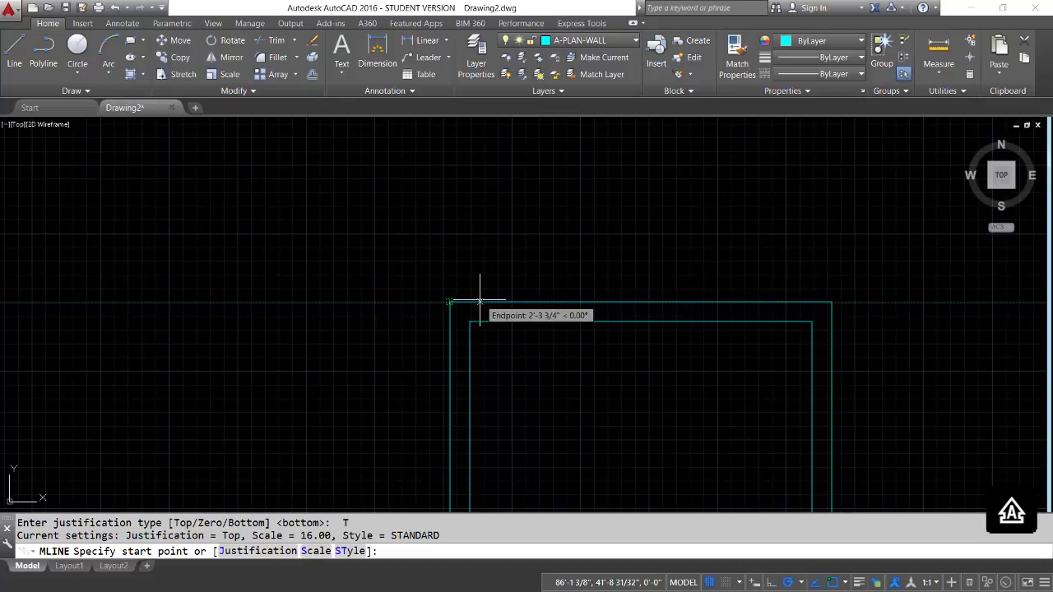
{"action": "type", "text": "16"}
{"action": "key", "text": "Return"}
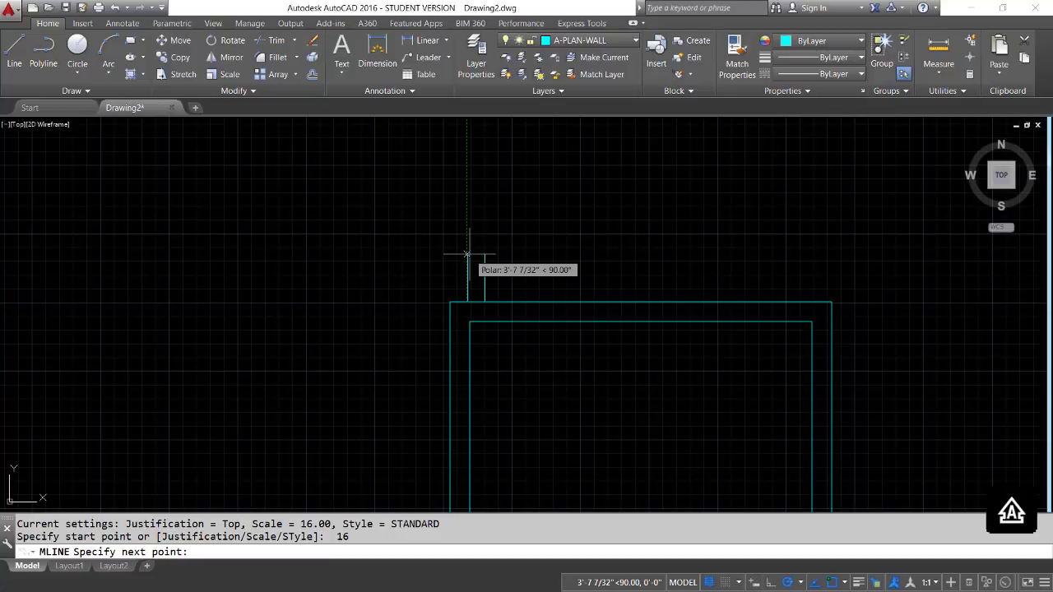
{"action": "key", "text": "Escape"}
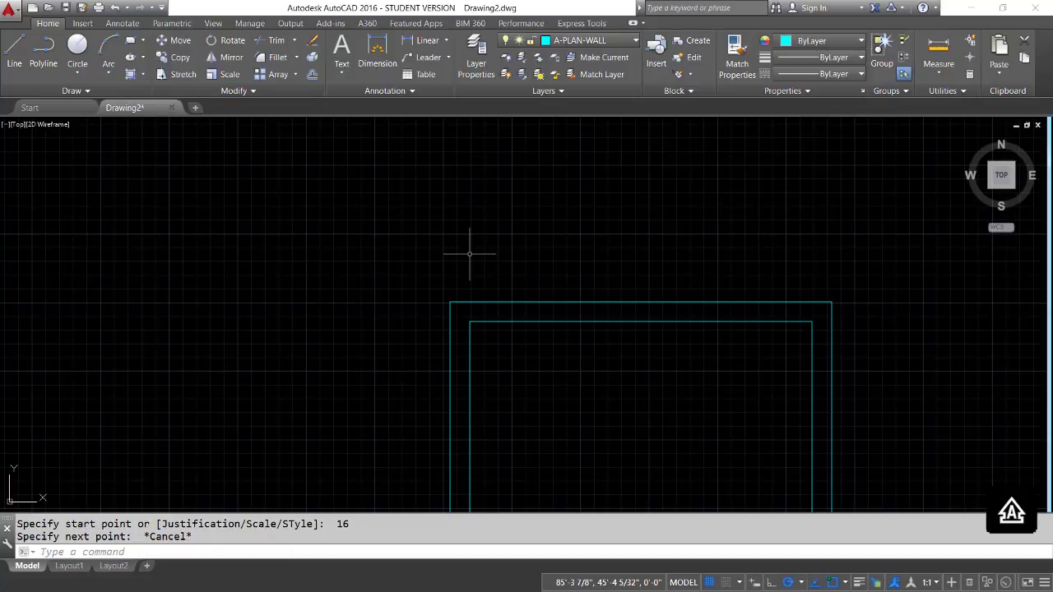
Start a bottom-justified multiline 16" right of the rectangle's upper-left corner and draw its first segment 9'1" upward
{"action": "type", "text": "ML"}
{"action": "key", "text": "Return"}
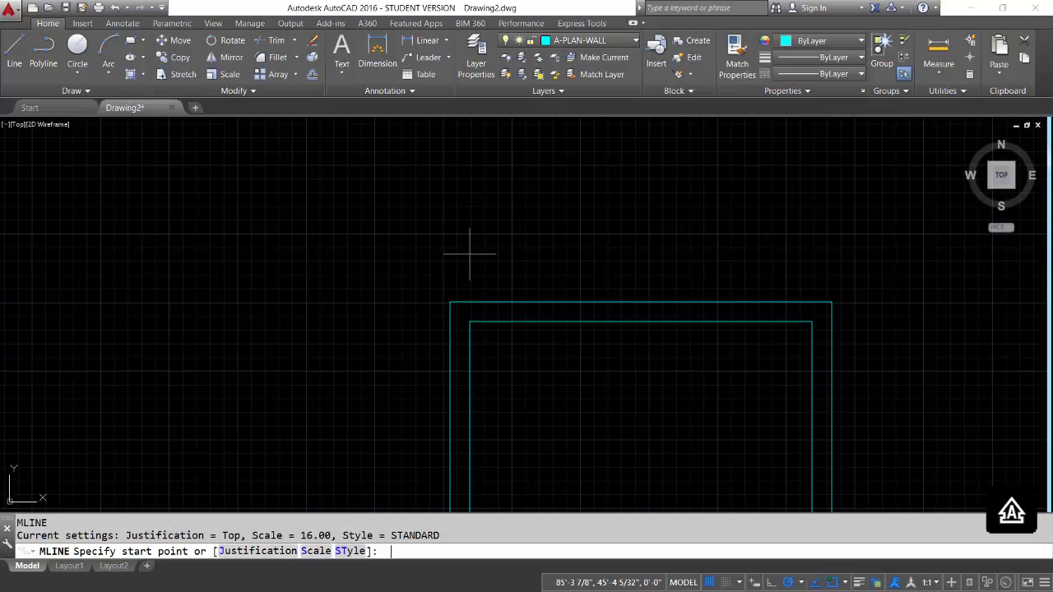
{"action": "type", "text": "J"}
{"action": "key", "text": "Return"}
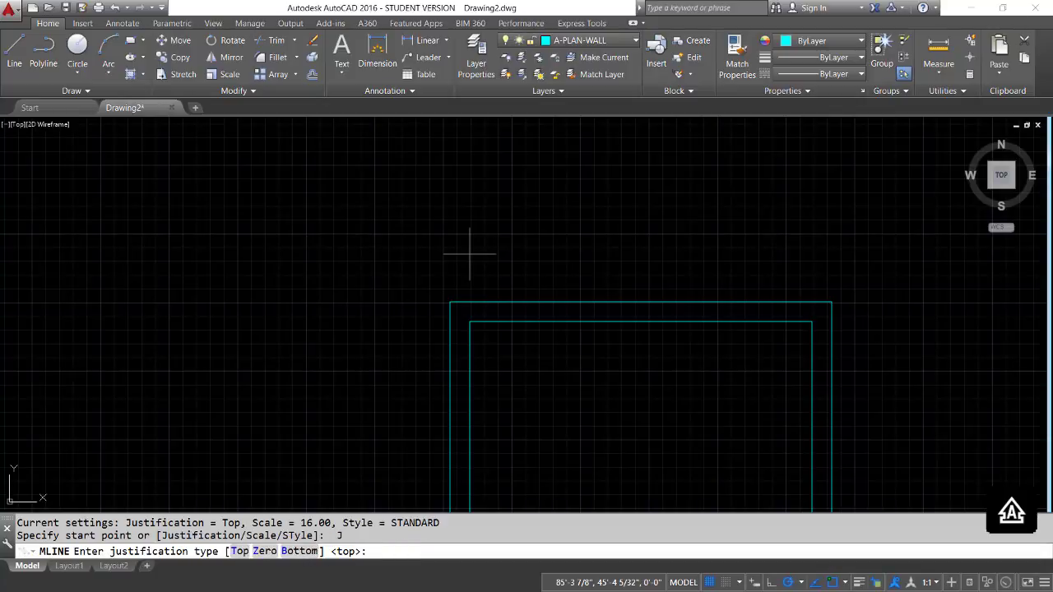
{"action": "type", "text": "B"}
{"action": "key", "text": "Return"}
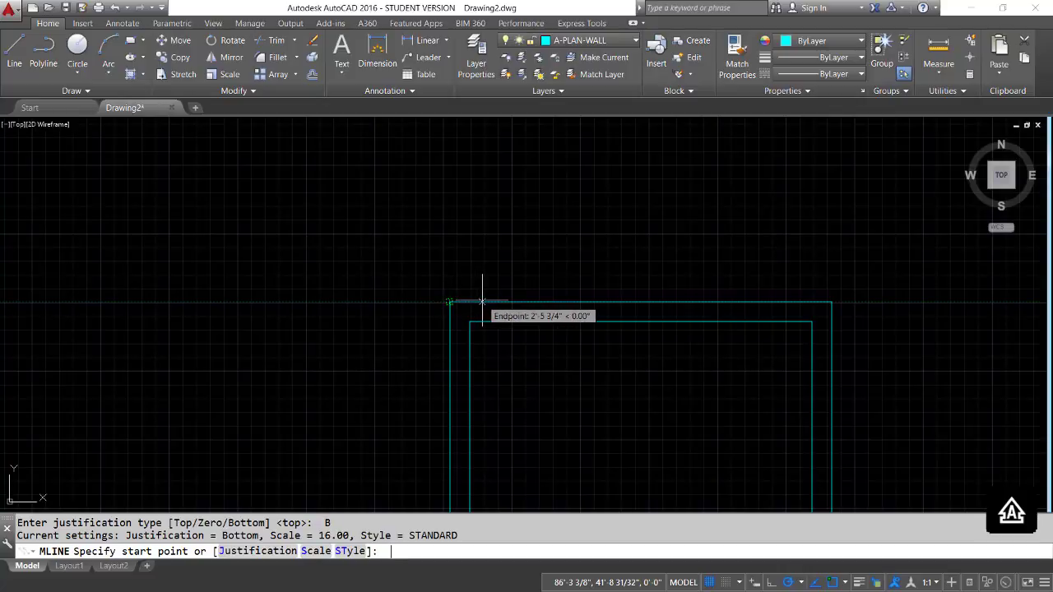
{"action": "type", "text": "16"}
{"action": "key", "text": "Return"}
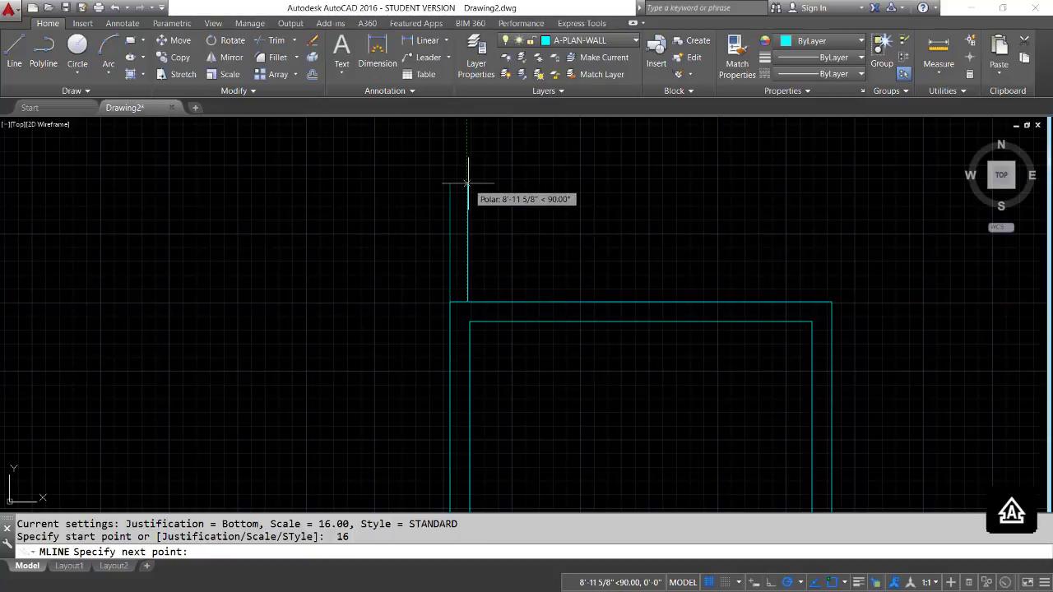
{"action": "type", "text": "9'1"}
{"action": "key", "text": "Return"}
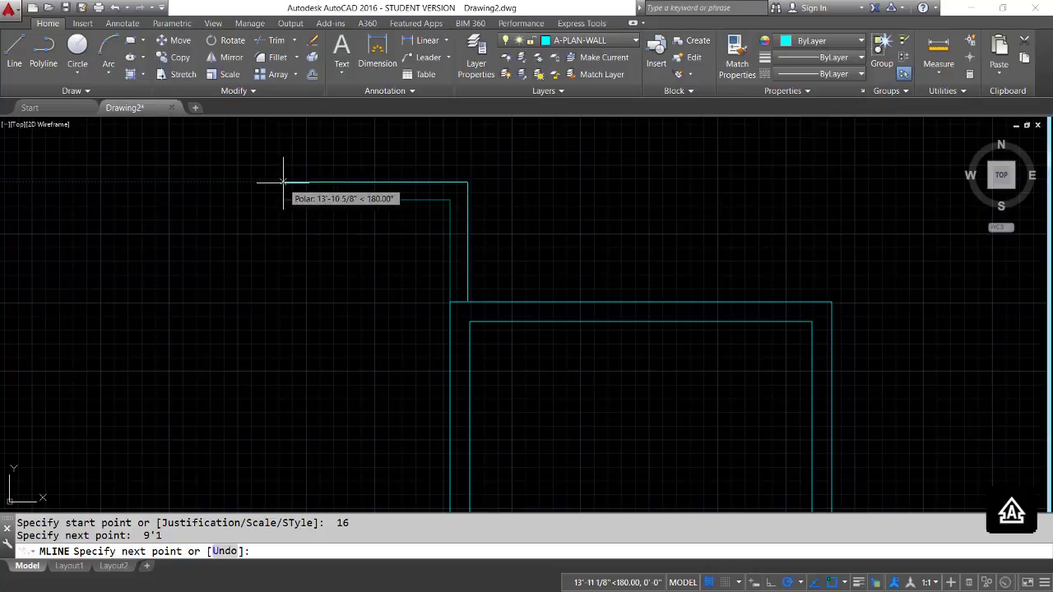
Continue the multiline 18'8" left and 26'8" down, then finish with a segment to the right ending short of the rectangle's left wall
{"action": "type", "text": "18'8"}
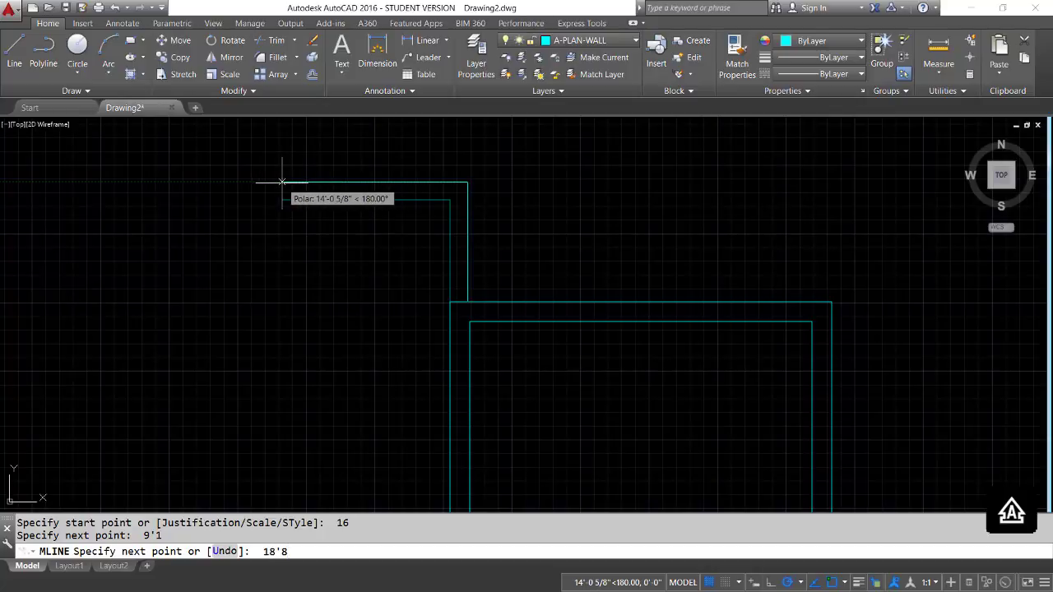
{"action": "key", "text": "Return"}
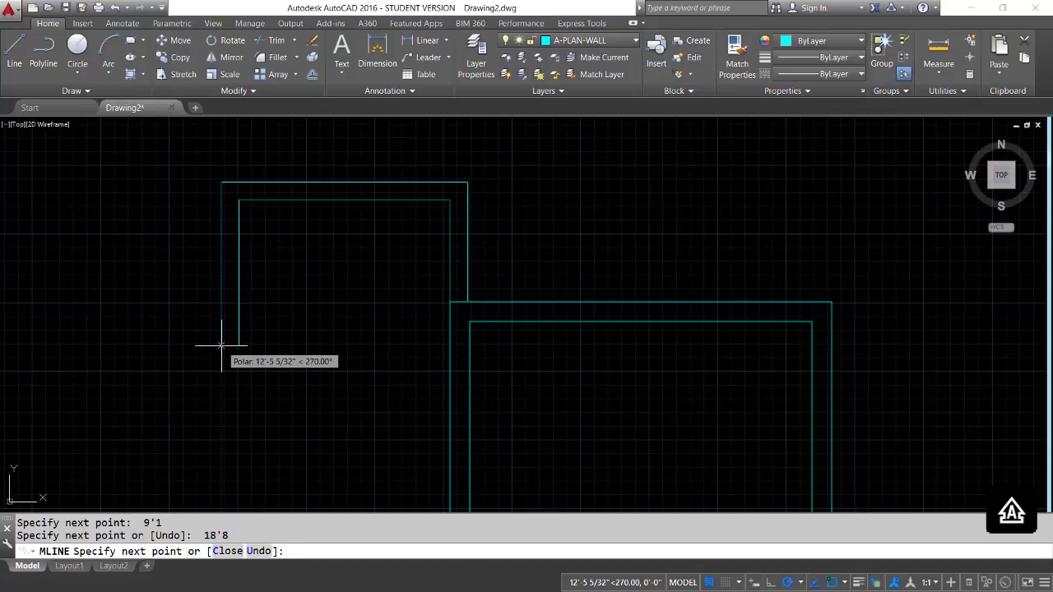
{"action": "type", "text": "26'8"}
{"action": "key", "text": "Return"}
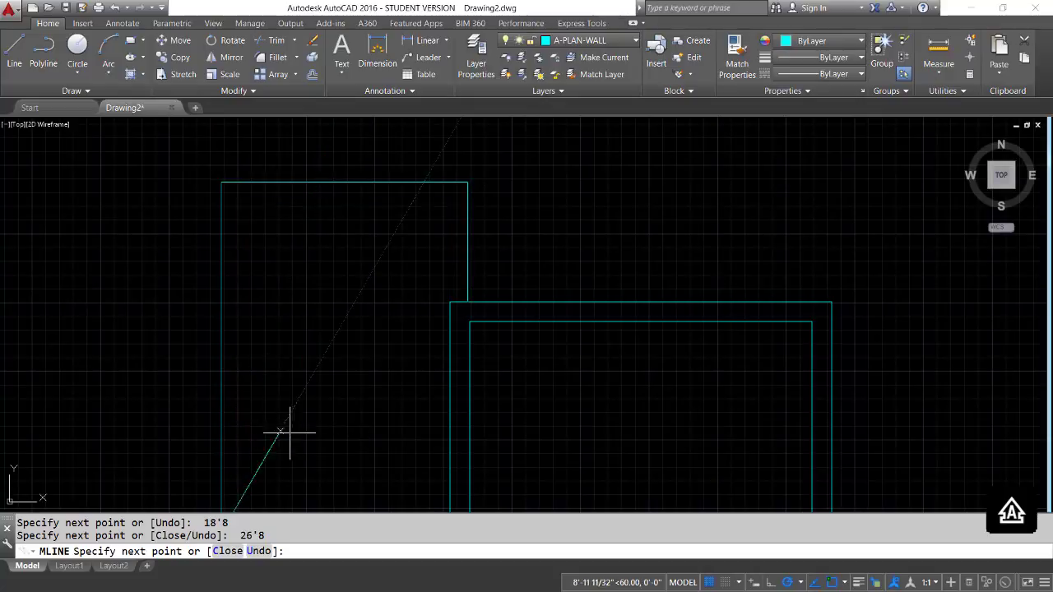
{"action": "middle_click_drag", "start_coordinate": [289, 425], "coordinate": [316, 210]}
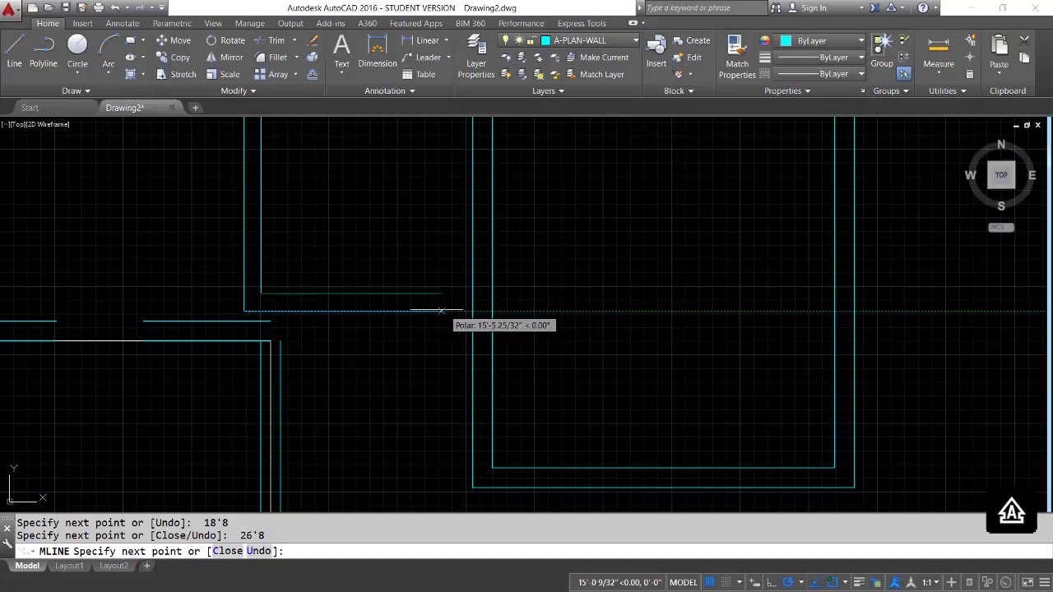
{"action": "left_click", "coordinate": [397, 311]}
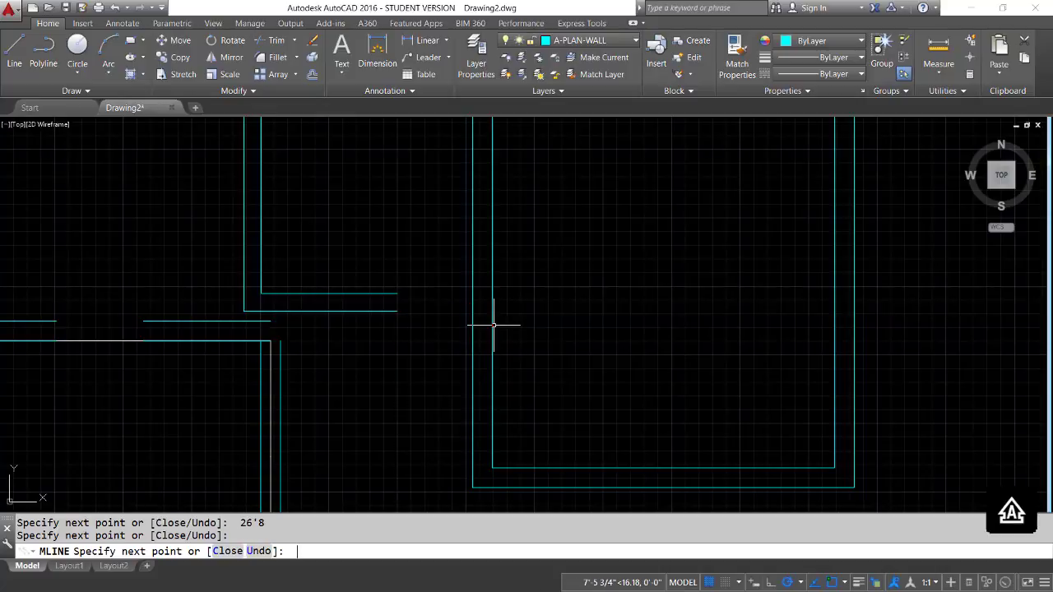
{"action": "key", "text": "Return"}
{"action": "scroll", "coordinate": [630, 290], "scroll_direction": "down", "scroll_amount": 2}
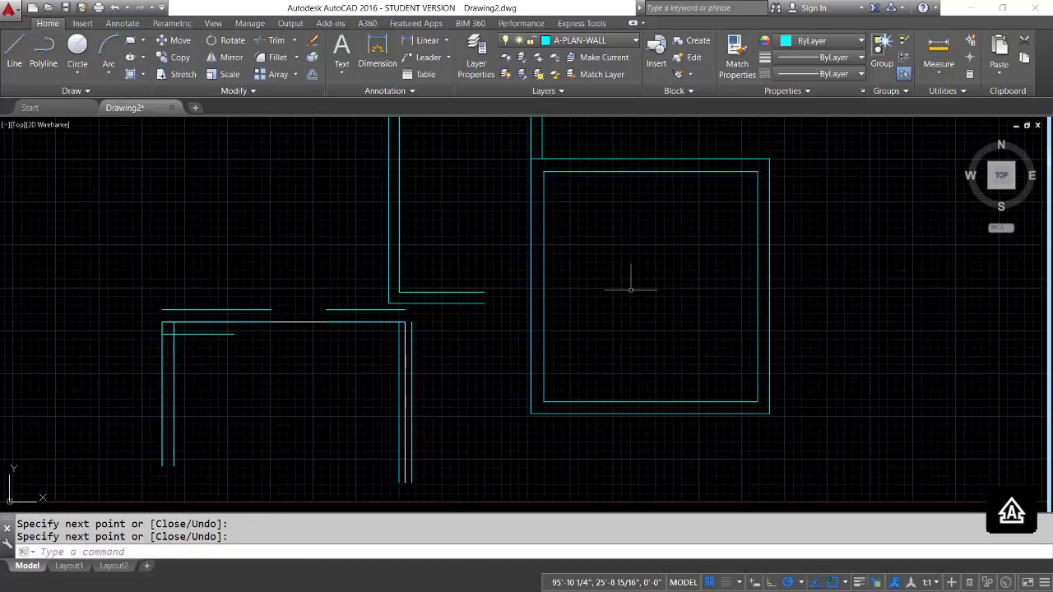
Erase all the leftover practice multilines and reference lines below the unfinished high bay walls
{"action": "mouse_move", "coordinate": [632, 246]}
{"action": "middle_mouse_down"}
{"action": "mouse_move", "coordinate": [579, 329]}
{"action": "mouse_move", "coordinate": [584, 312]}
{"action": "middle_mouse_up"}
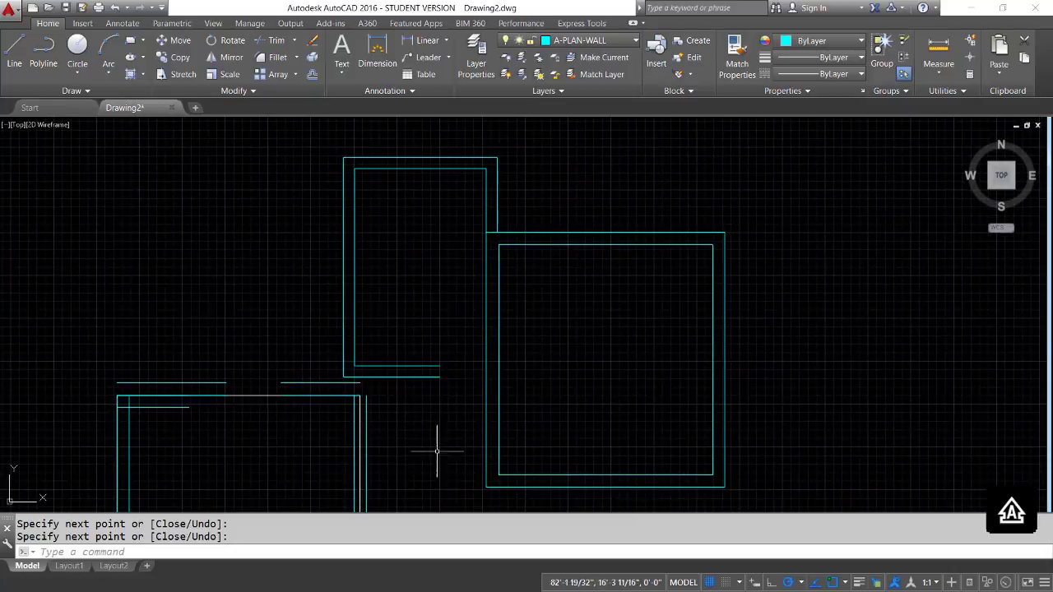
{"action": "middle_click_drag", "start_coordinate": [437, 450], "coordinate": [495, 312]}
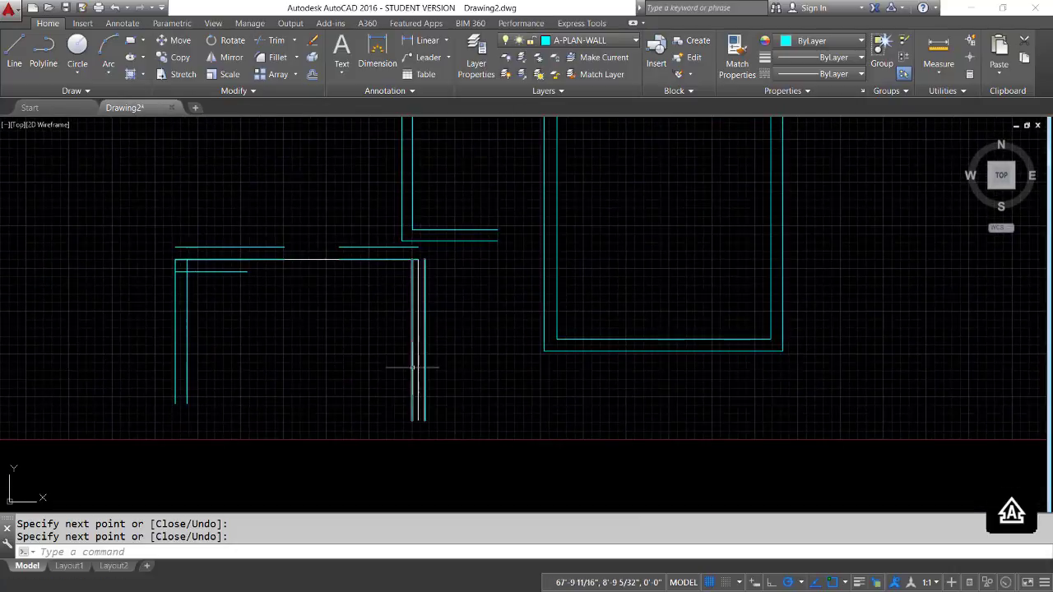
{"action": "key", "text": "Return"}
{"action": "type", "text": "E"}
{"action": "key", "text": "Return"}
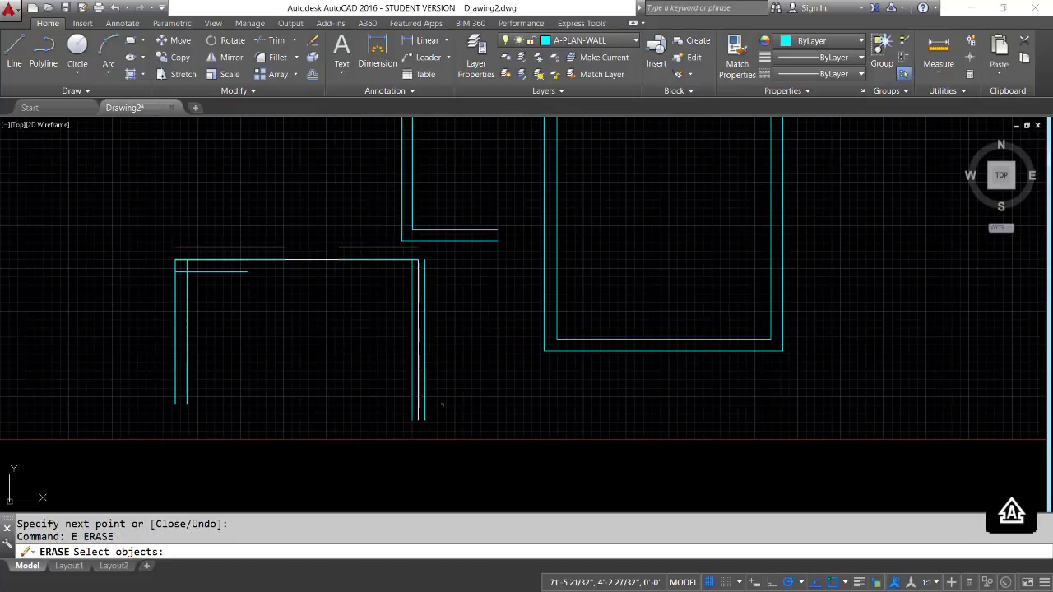
{"action": "left_click", "coordinate": [443, 416]}
{"action": "left_click", "coordinate": [151, 247]}
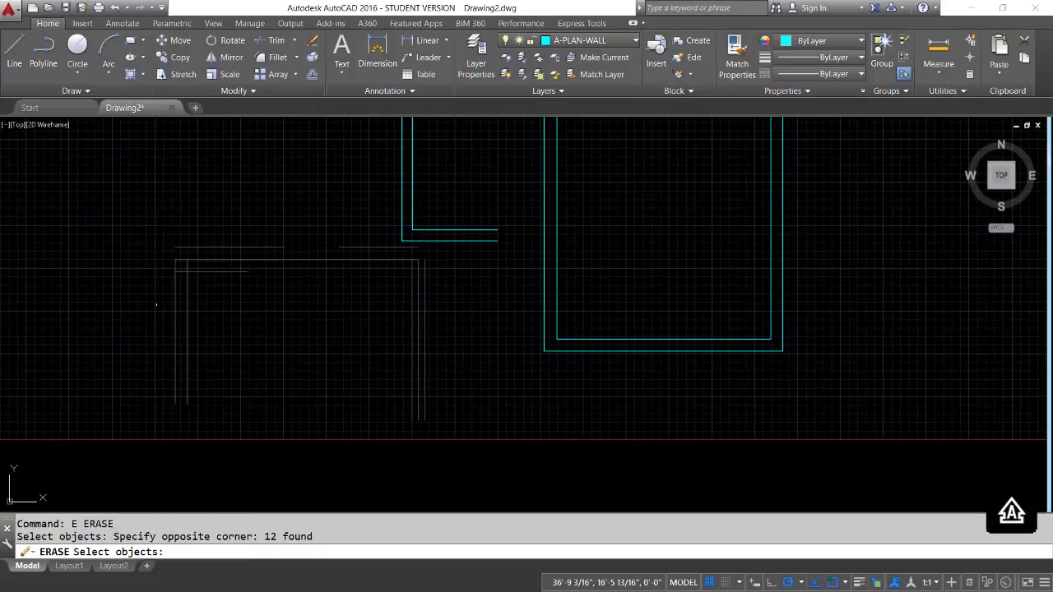
{"action": "key", "text": "Return"}
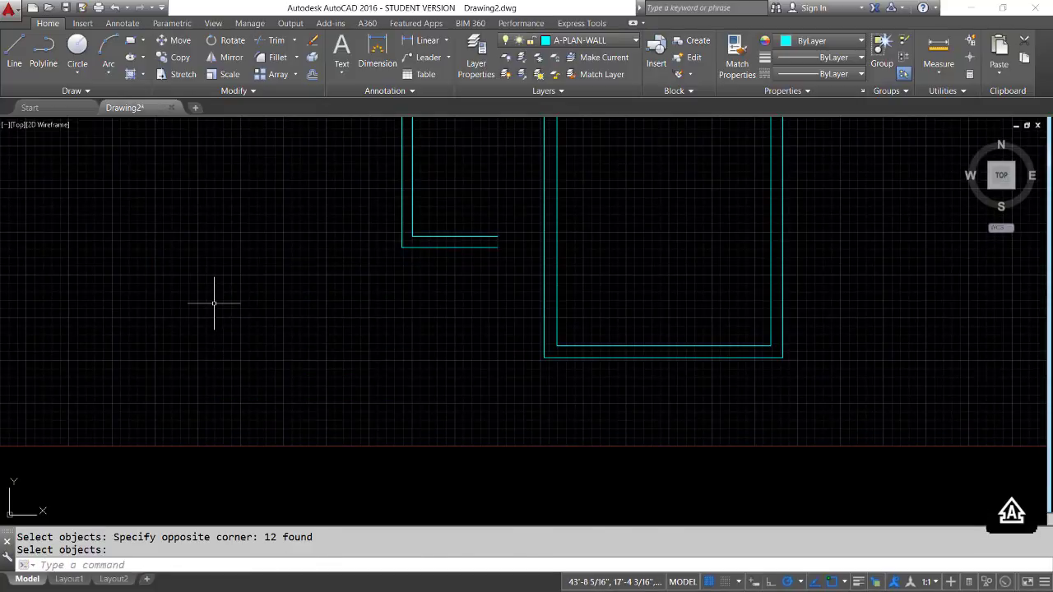
Extend the open end of the high bay's lower wall to the large rectangle's left wall, using the Merged multiline junction
{"action": "scroll", "coordinate": [221, 296], "scroll_direction": "down", "scroll_amount": 2}
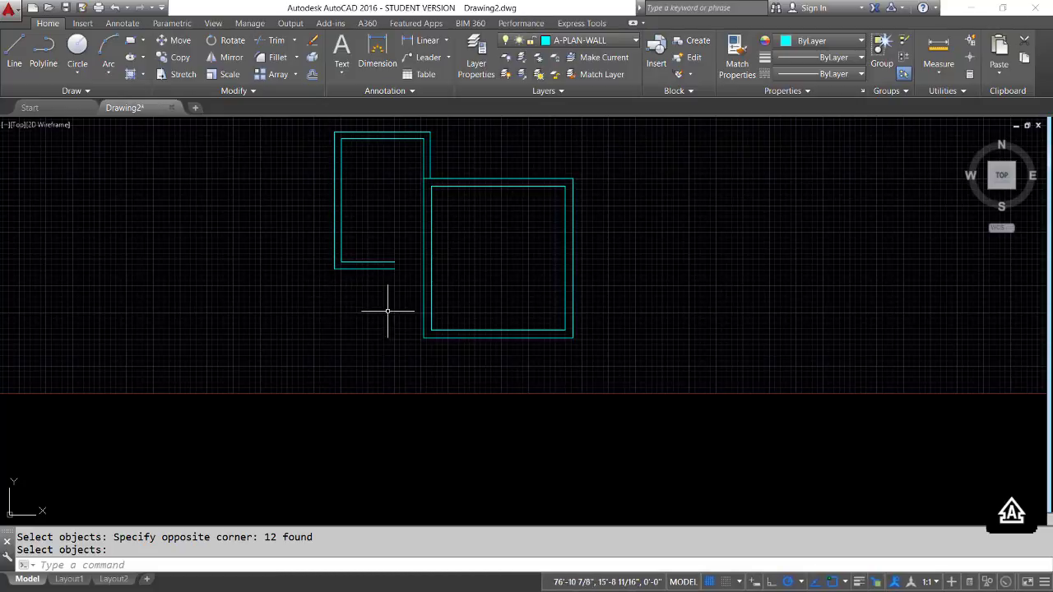
{"action": "mouse_move", "coordinate": [373, 300]}
{"action": "middle_mouse_down"}
{"action": "mouse_move", "coordinate": [308, 294]}
{"action": "mouse_move", "coordinate": [380, 274]}
{"action": "mouse_move", "coordinate": [376, 263]}
{"action": "mouse_move", "coordinate": [365, 340]}
{"action": "middle_mouse_up"}
{"action": "scroll", "coordinate": [381, 267], "scroll_direction": "up", "scroll_amount": 2}
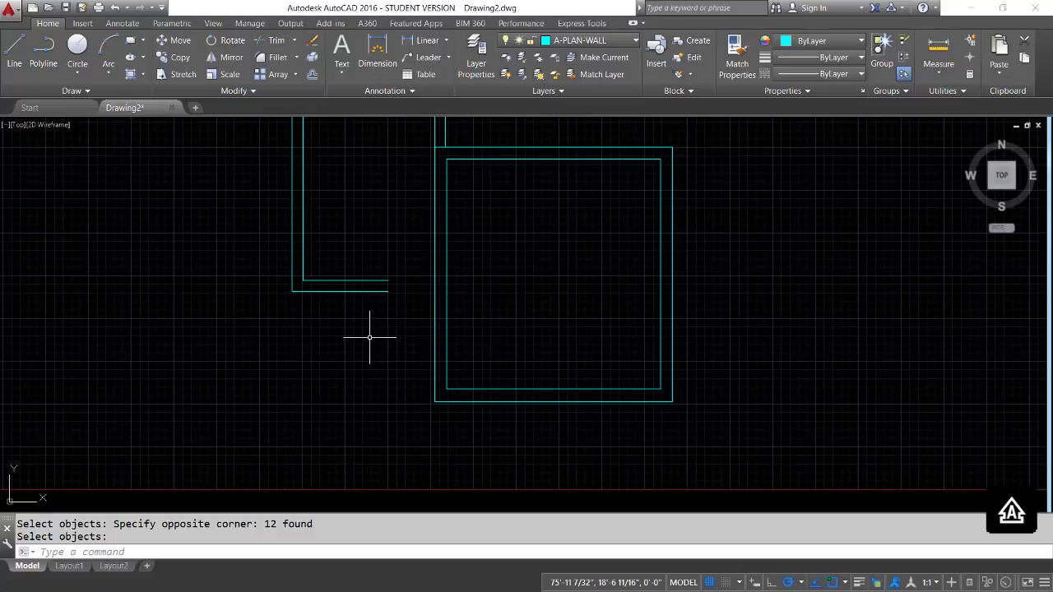
{"action": "type", "text": "EX"}
{"action": "key", "text": "Return"}
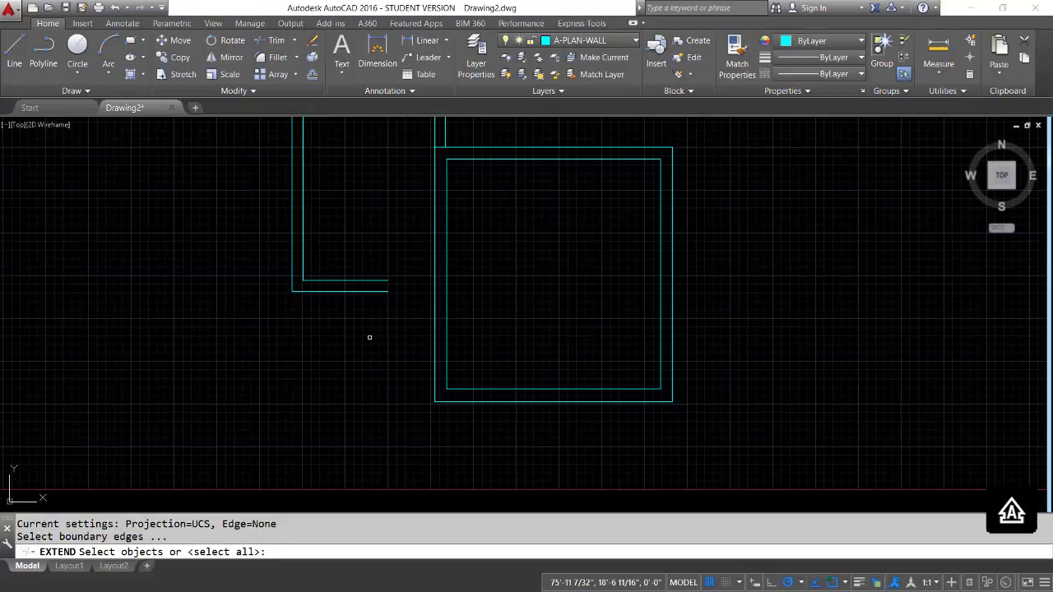
{"action": "left_click", "coordinate": [434, 301]}
{"action": "key", "text": "Return"}
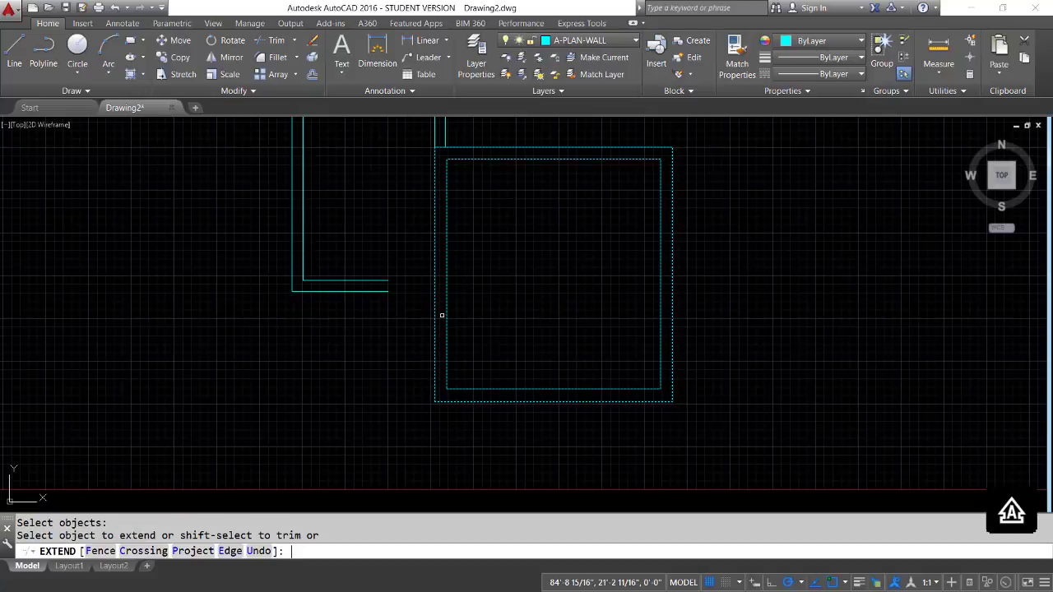
{"action": "left_click", "coordinate": [379, 289]}
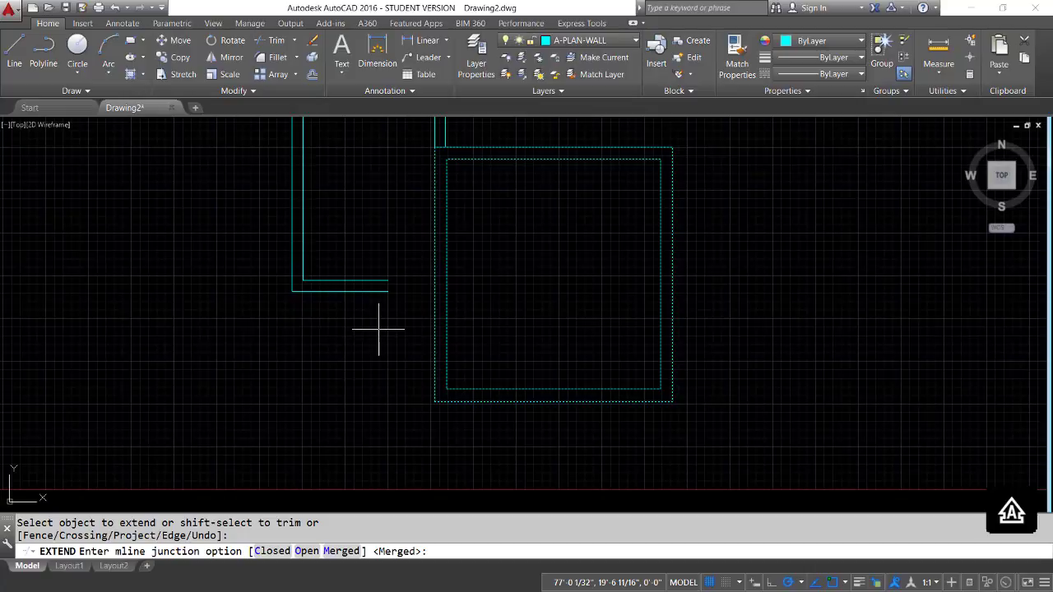
{"action": "key", "text": "Return"}
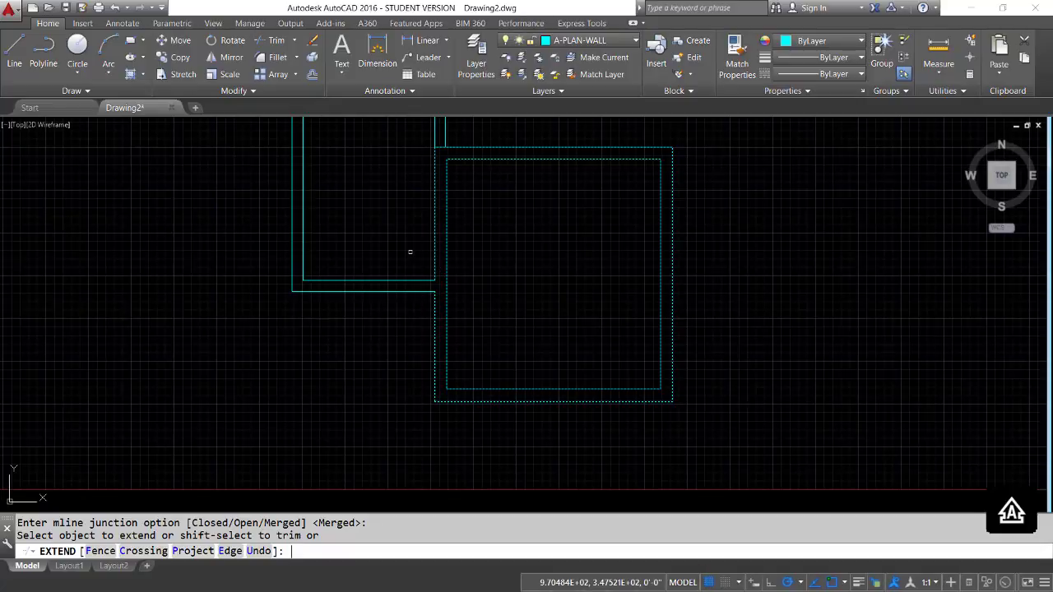
{"action": "key", "text": "Return"}
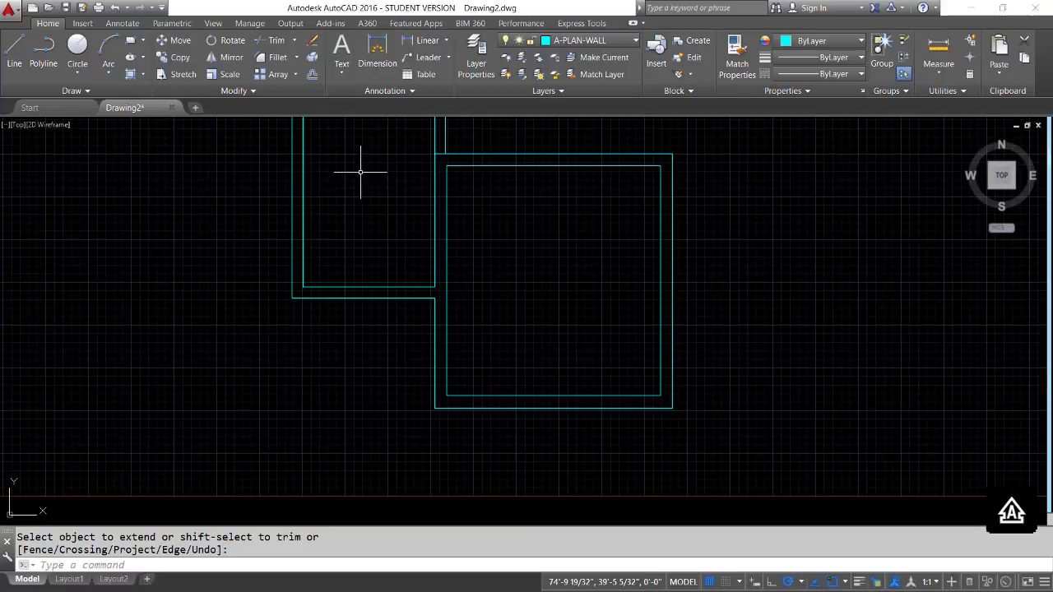
{"action": "key", "text": "Escape"}
{"action": "key", "text": "Escape"}
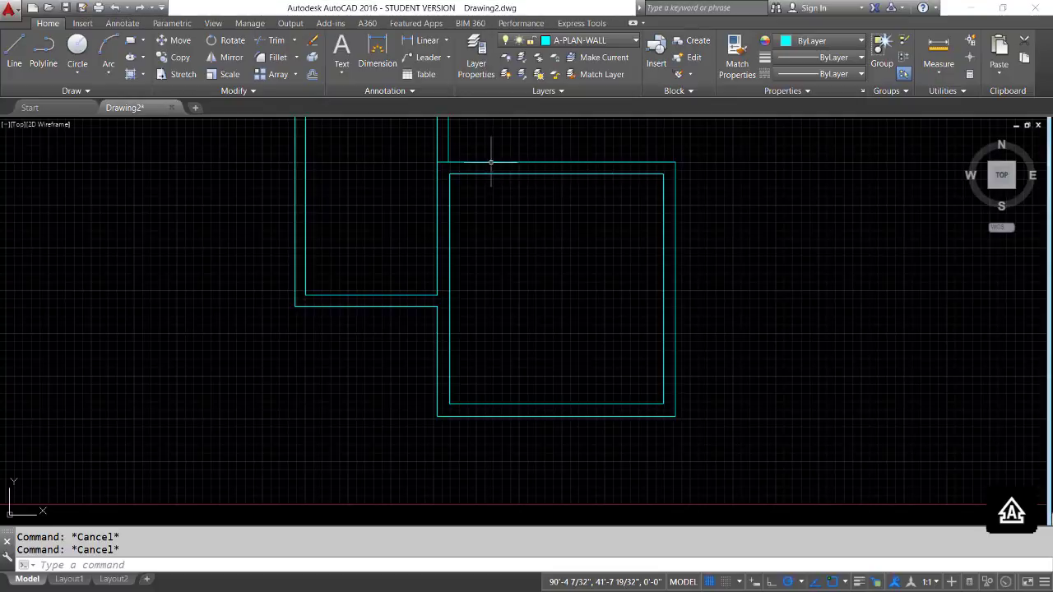
Try to extend the high bay's short upper-right wall into the large rectangle with a Merged junction, then undo it
{"action": "middle_click_drag", "start_coordinate": [495, 237], "coordinate": [510, 298]}
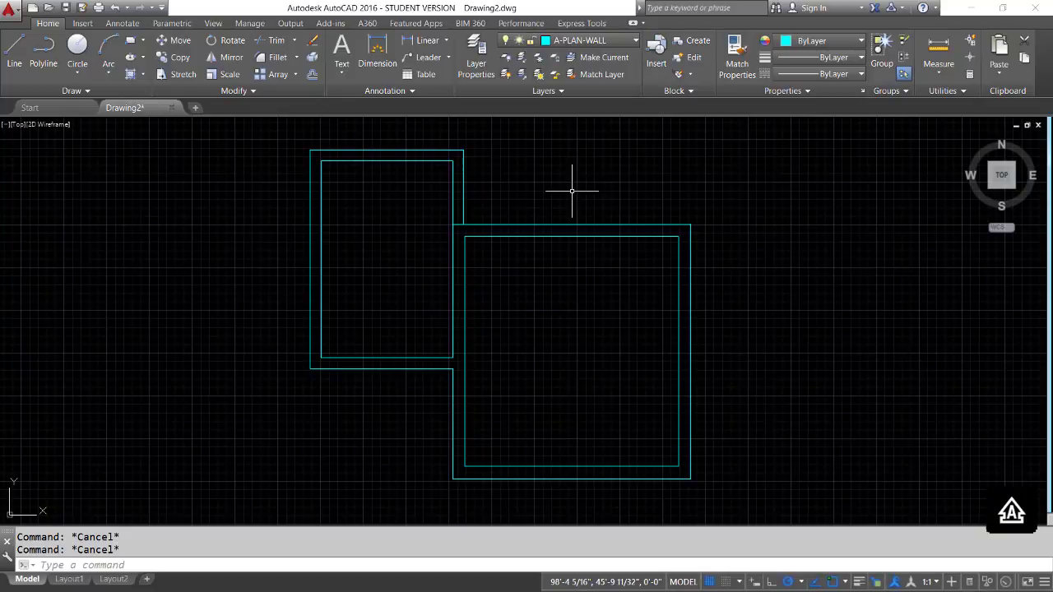
{"action": "type", "text": "EX"}
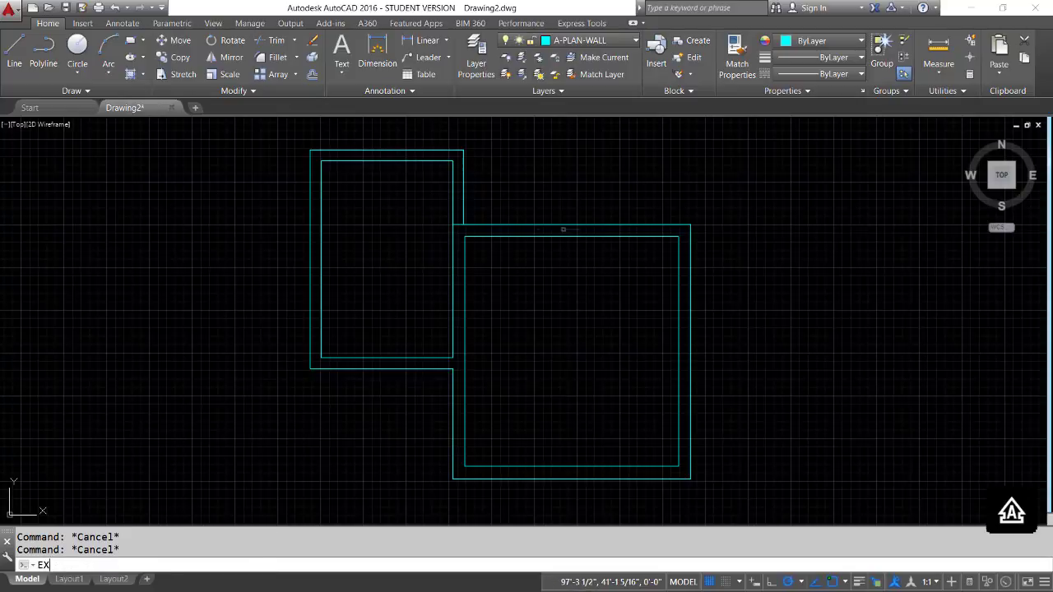
{"action": "key", "text": "Return"}
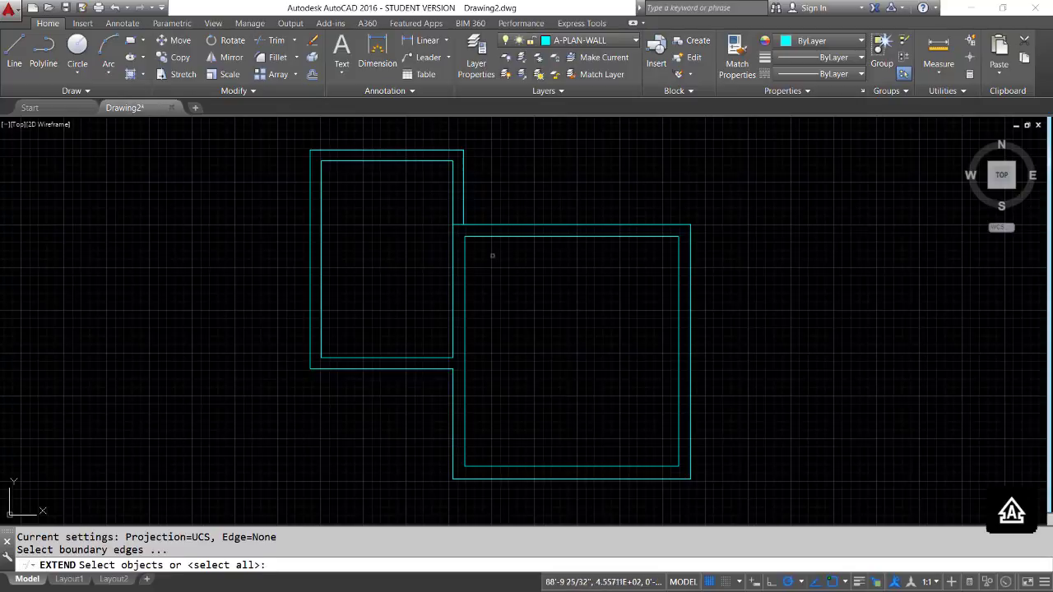
{"action": "left_click", "coordinate": [490, 226]}
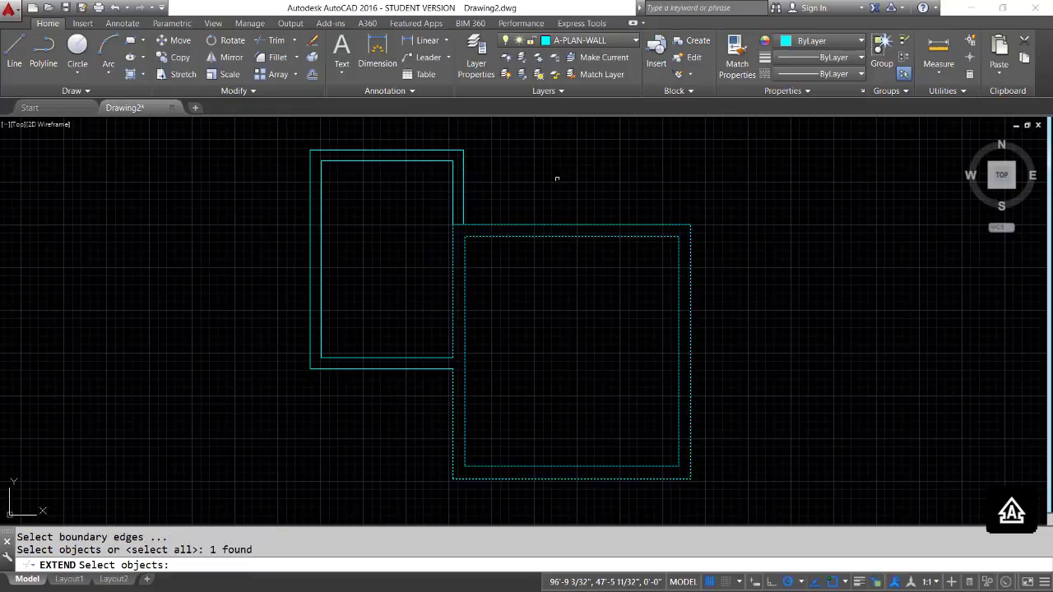
{"action": "key", "text": "Return"}
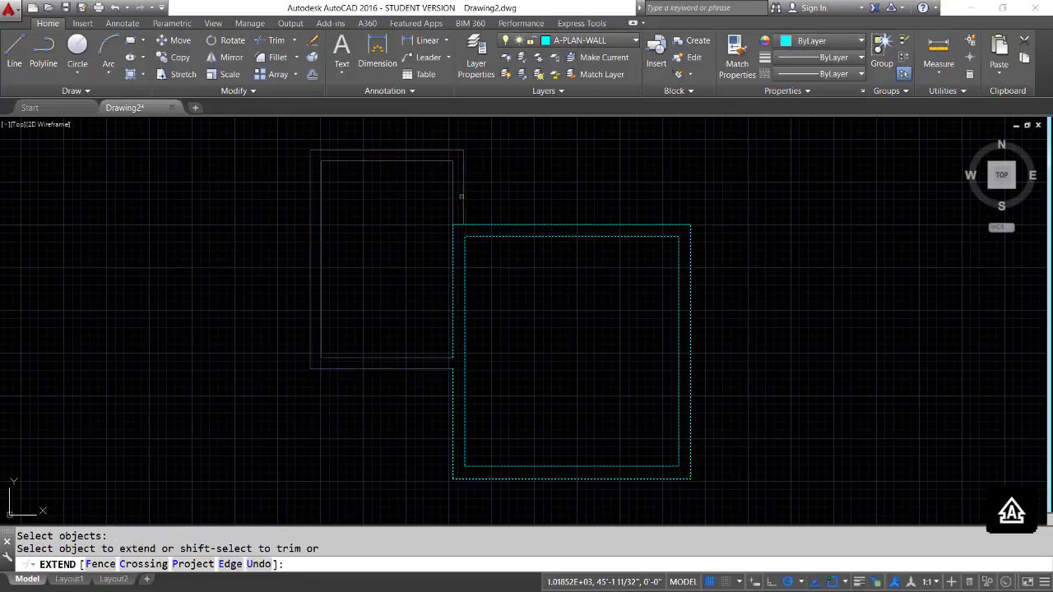
{"action": "left_click", "coordinate": [462, 195]}
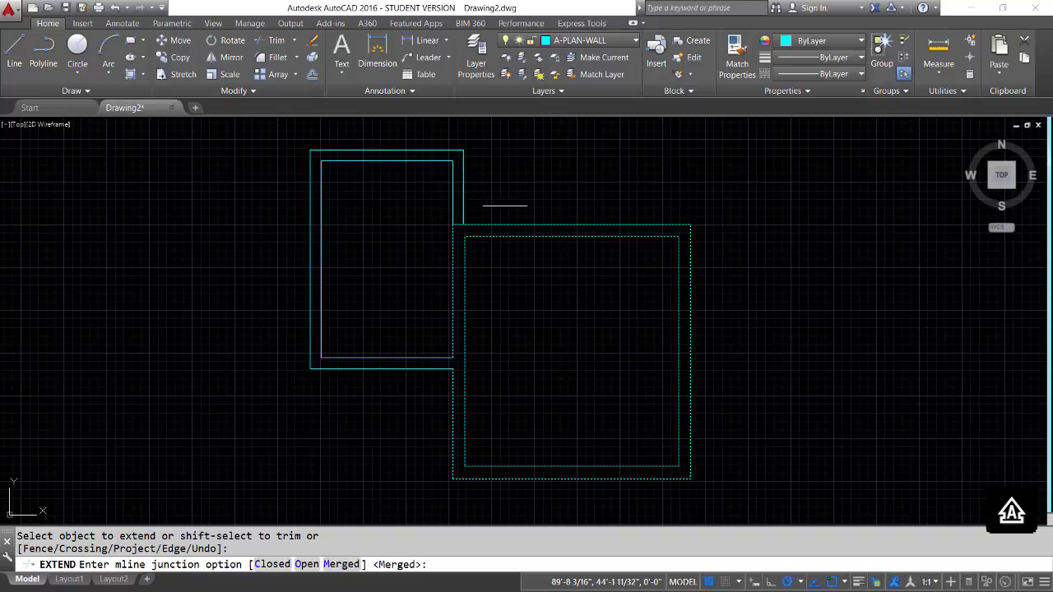
{"action": "key", "text": "Return"}
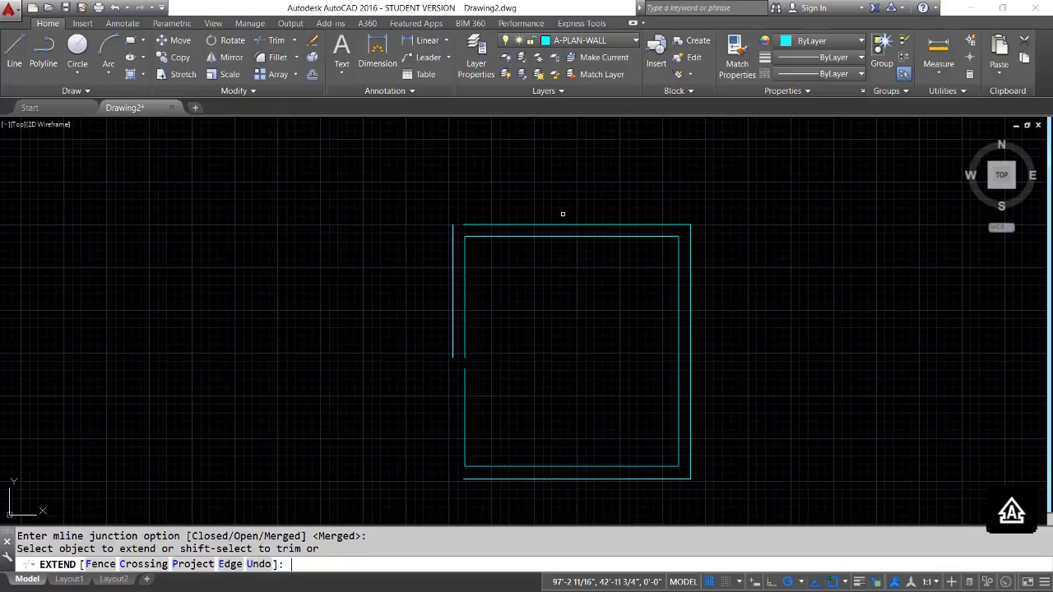
{"action": "key", "text": "ctrl+z"}
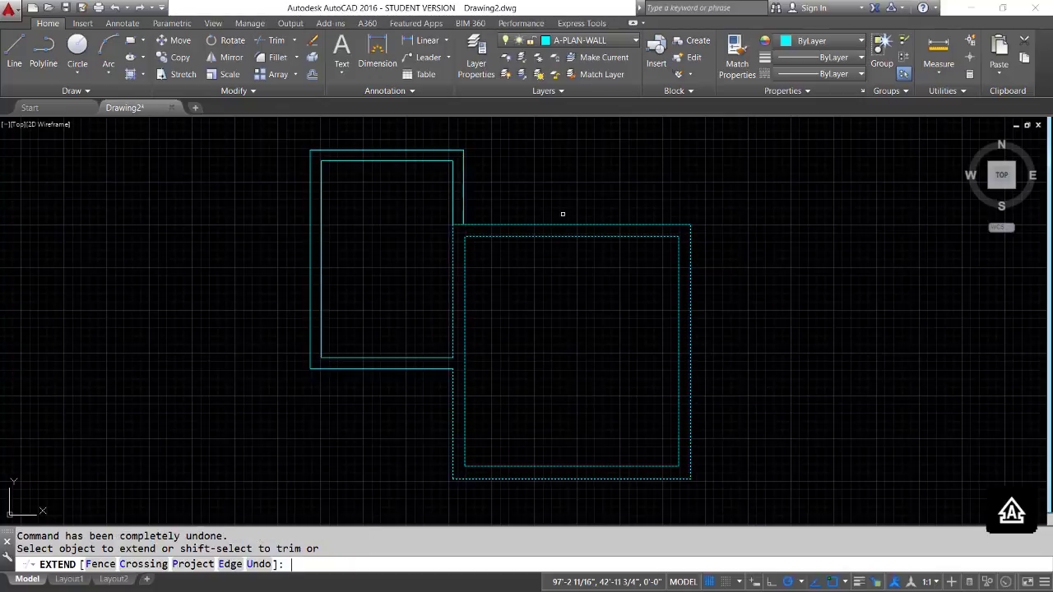
{"action": "key", "text": "Escape"}
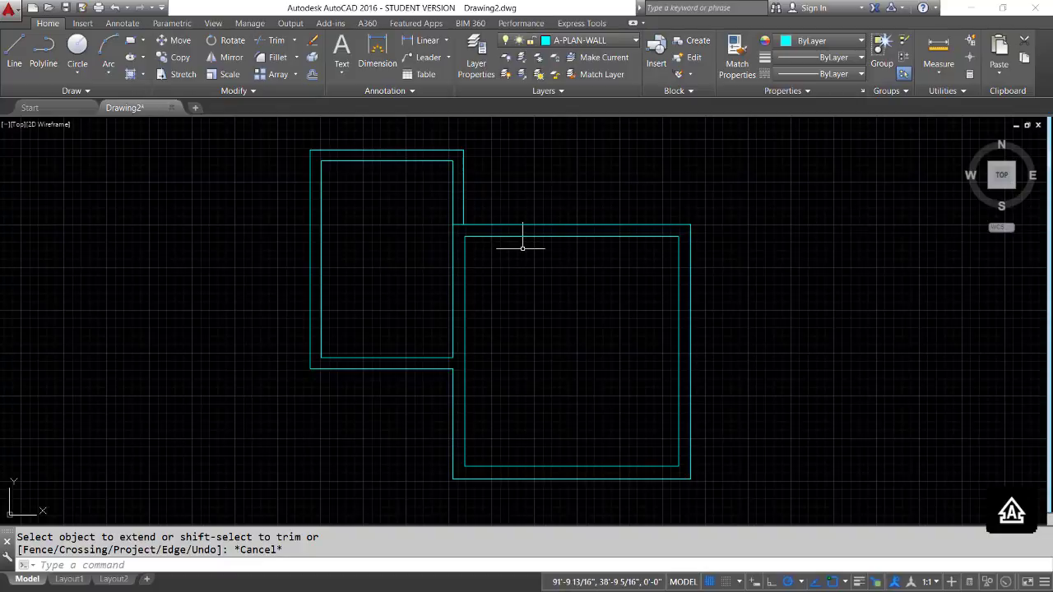
Try to trim the large rectangle's upper-left corner against the high bay multiline with a Merged junction, then undo it
{"action": "type", "text": "TR"}
{"action": "key", "text": "Return"}
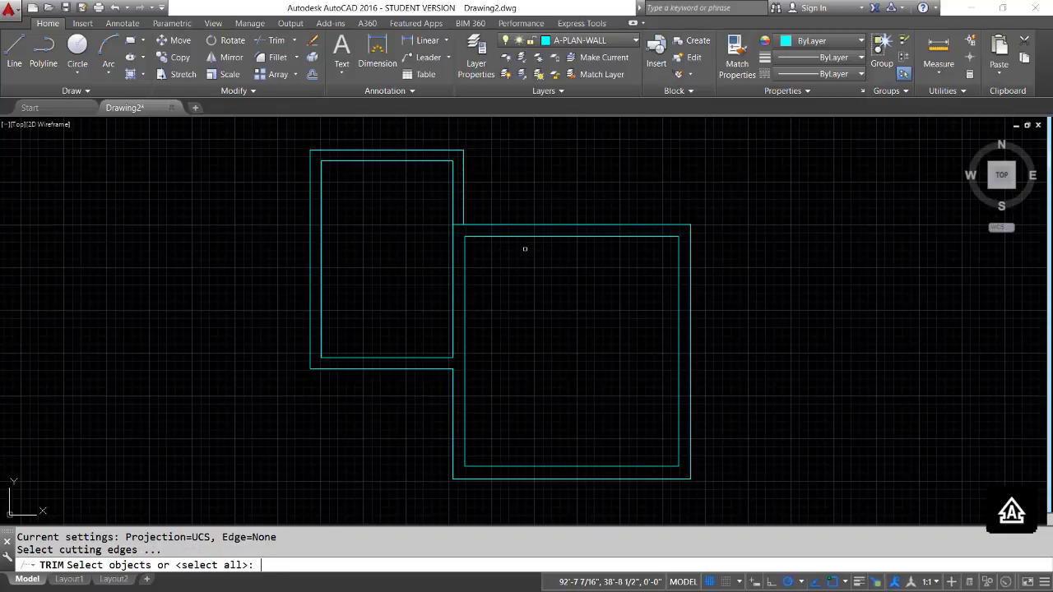
{"action": "left_click", "coordinate": [464, 210]}
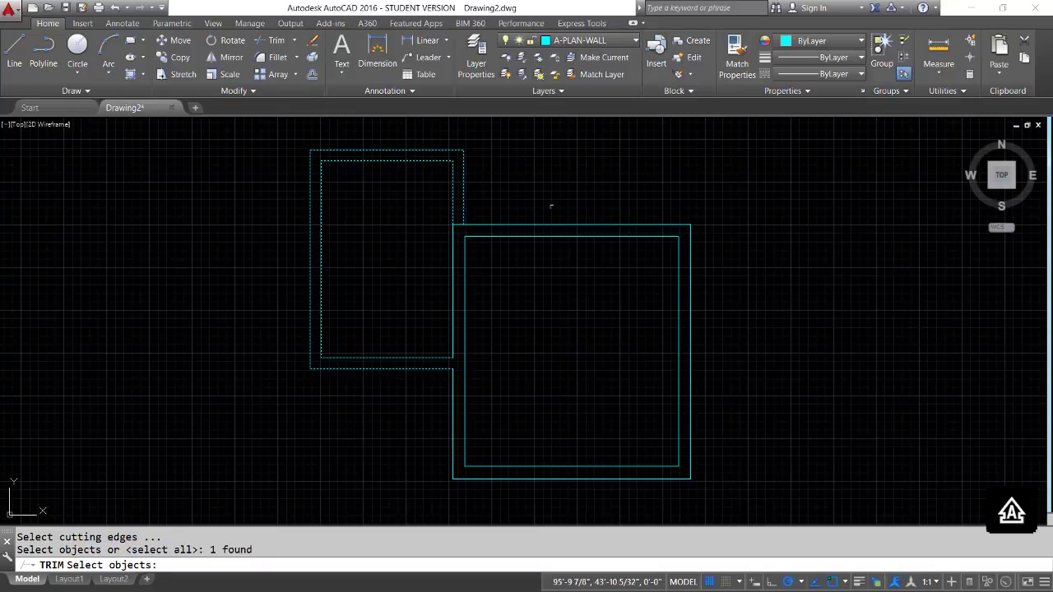
{"action": "key", "text": "Return"}
{"action": "left_click", "coordinate": [464, 241]}
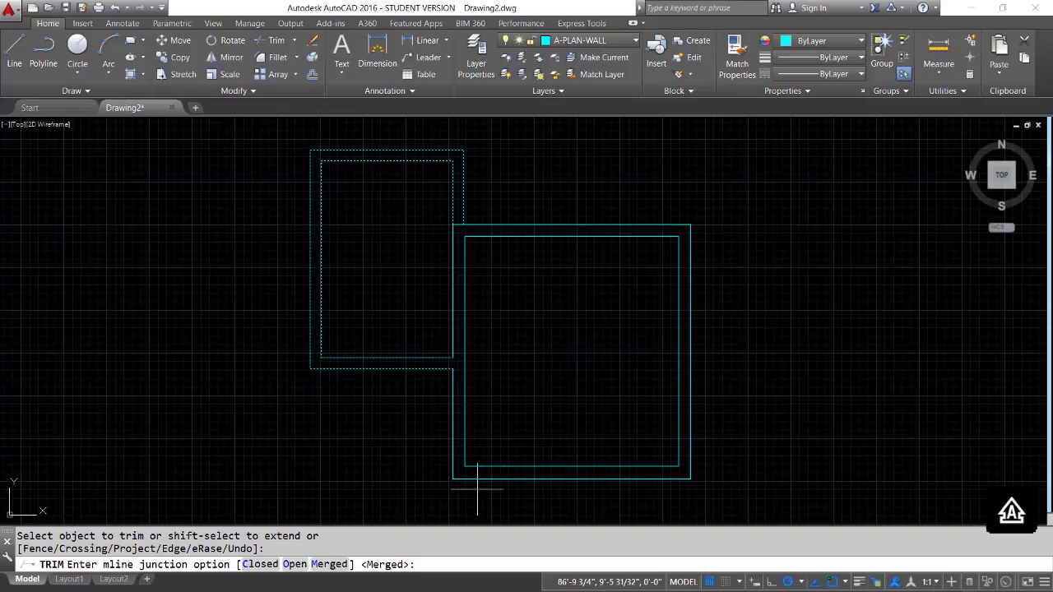
{"action": "key", "text": "Return"}
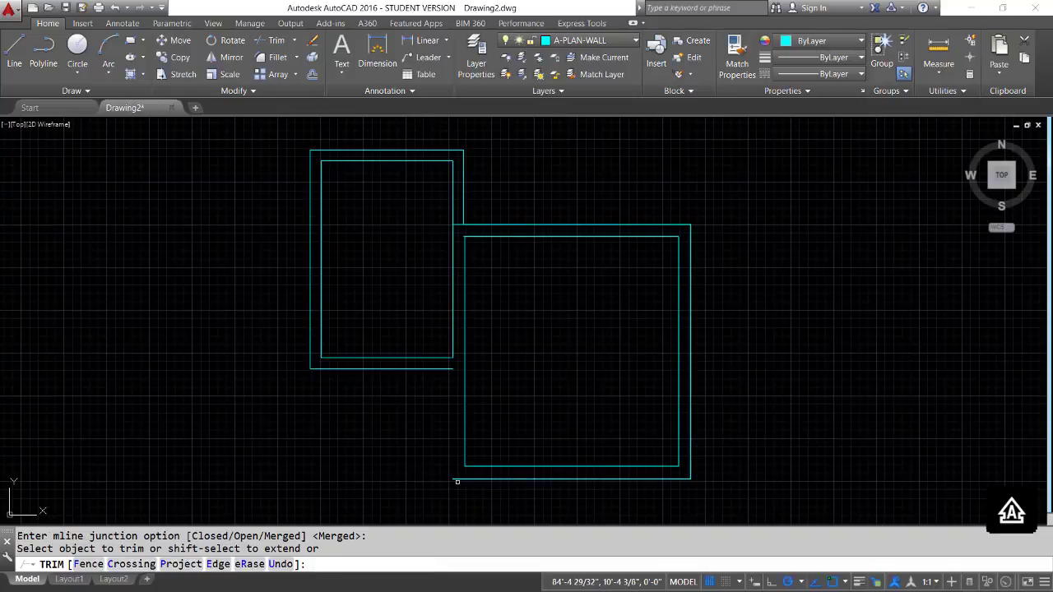
{"action": "left_click", "coordinate": [469, 450]}
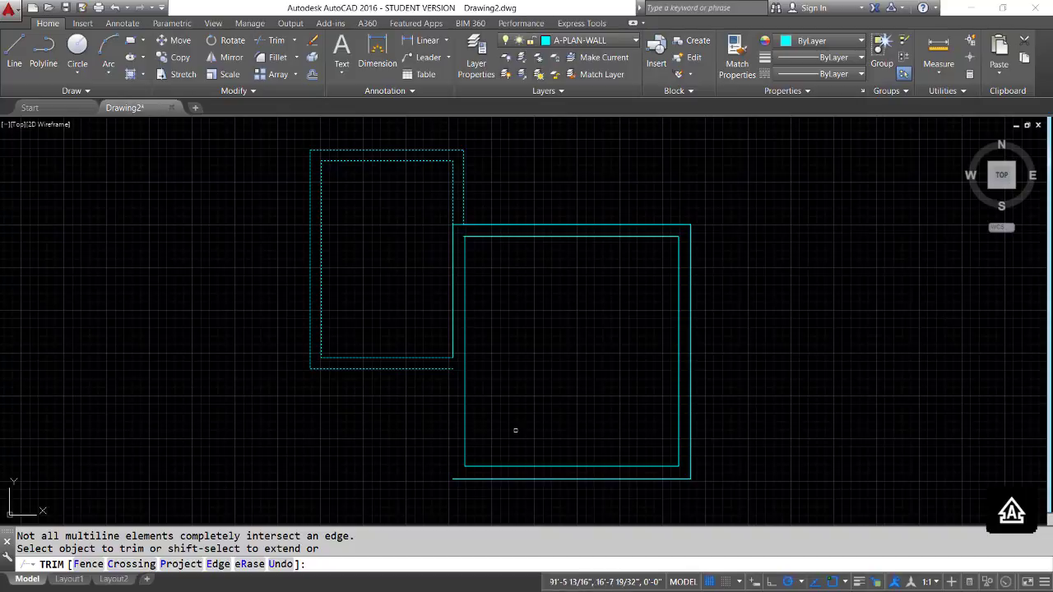
{"action": "type", "text": "u"}
{"action": "key", "text": "Return"}
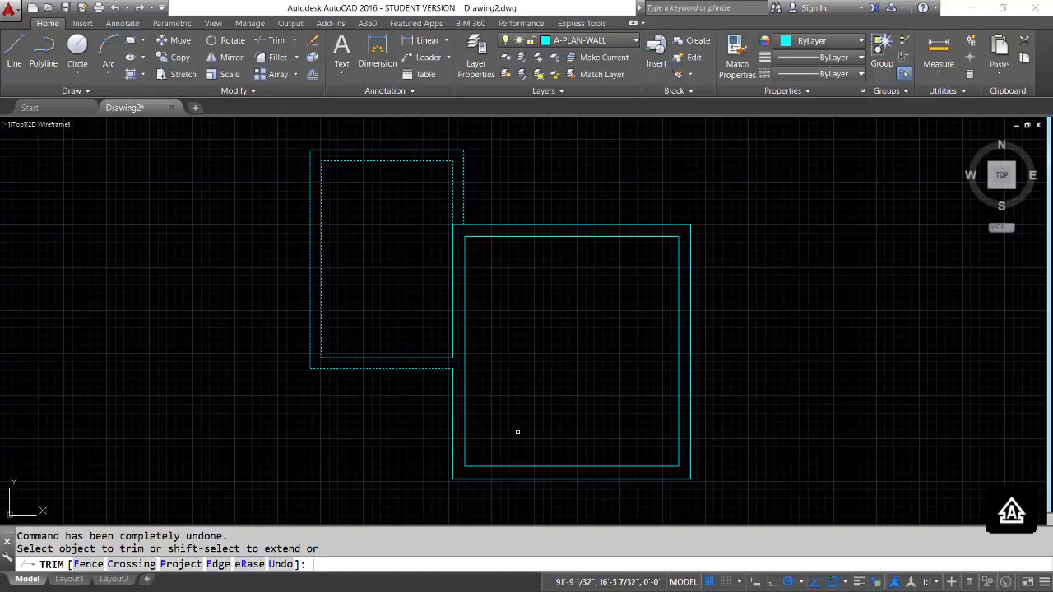
{"action": "key", "text": "Escape"}
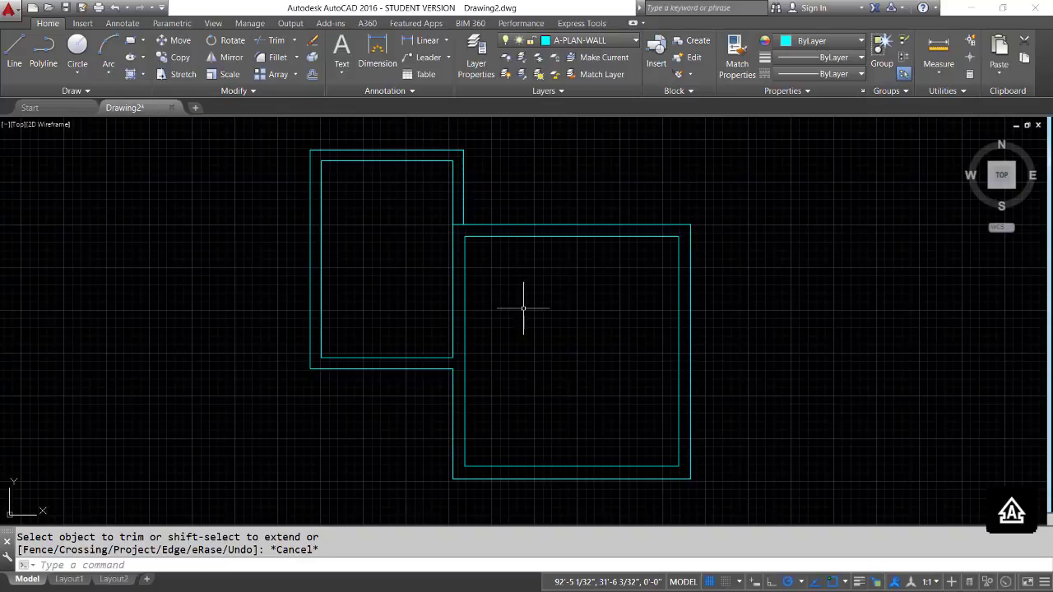
Join the high bay's short upper-right wall to the large rectangle's top wall with the Merged Tee multiline edit tool
{"action": "type", "text": "EDIT"}
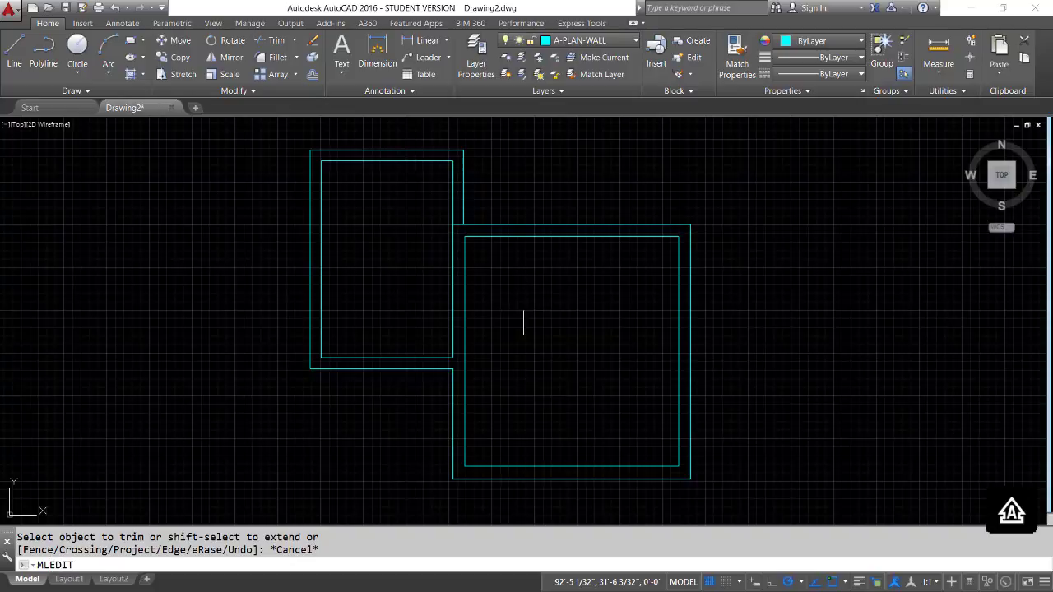
{"action": "key", "text": "Return"}
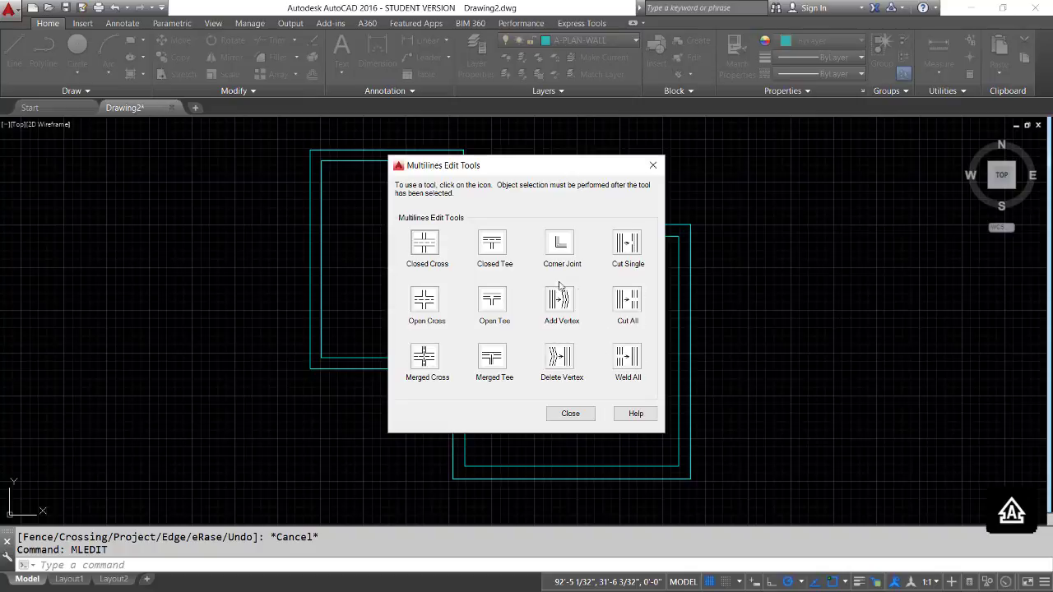
{"action": "left_click", "coordinate": [493, 359]}
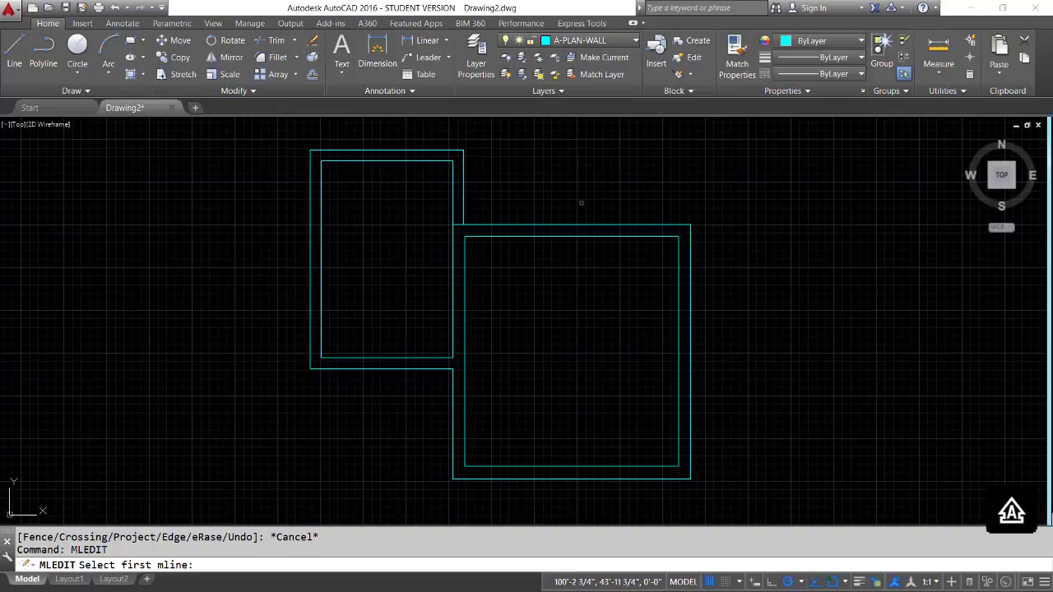
{"action": "left_click", "coordinate": [461, 191]}
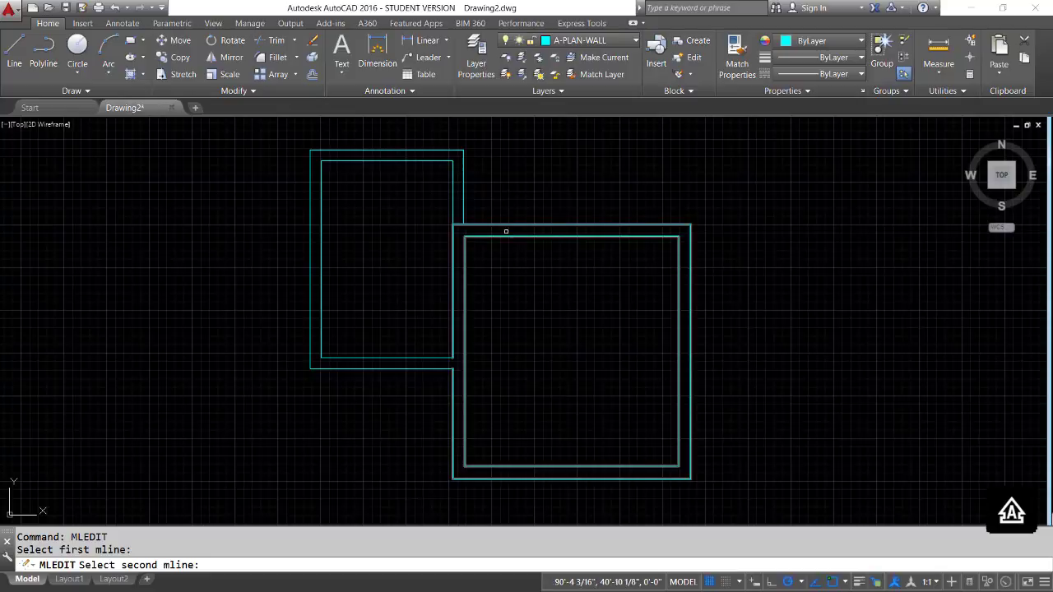
{"action": "left_click", "coordinate": [506, 223]}
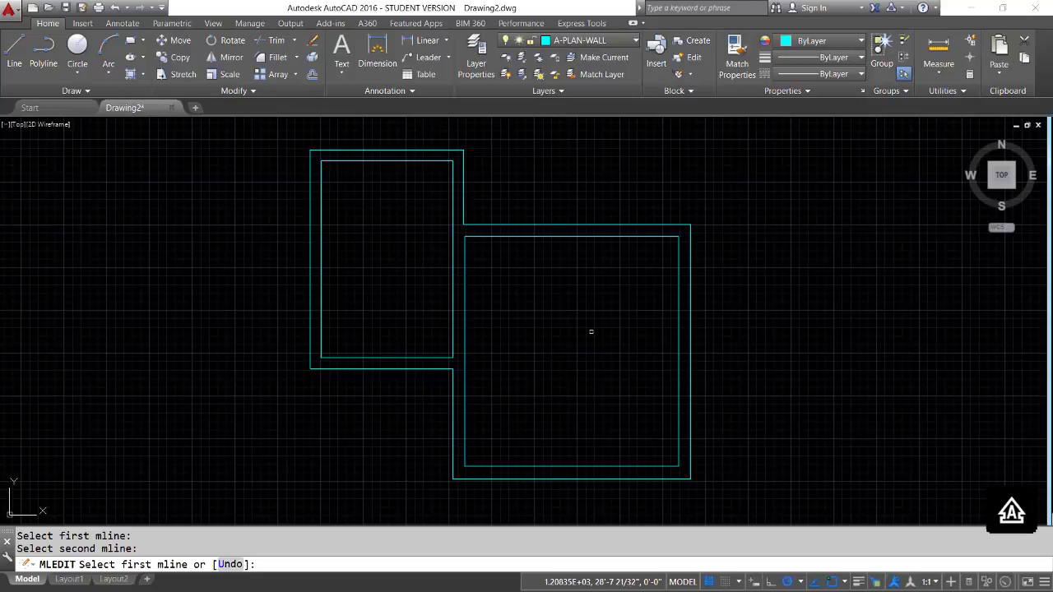
{"action": "key", "text": "Return"}
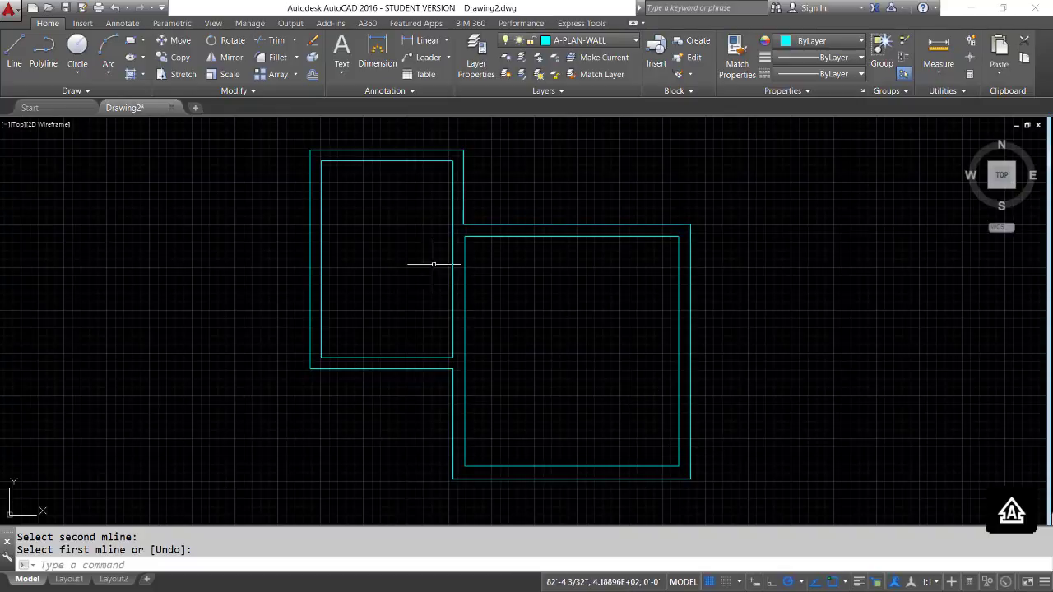
Start saving the drawing and set its location to the ACAD_BAC_Online folder inside BAC in Documents
{"action": "left_click", "coordinate": [65, 7]}
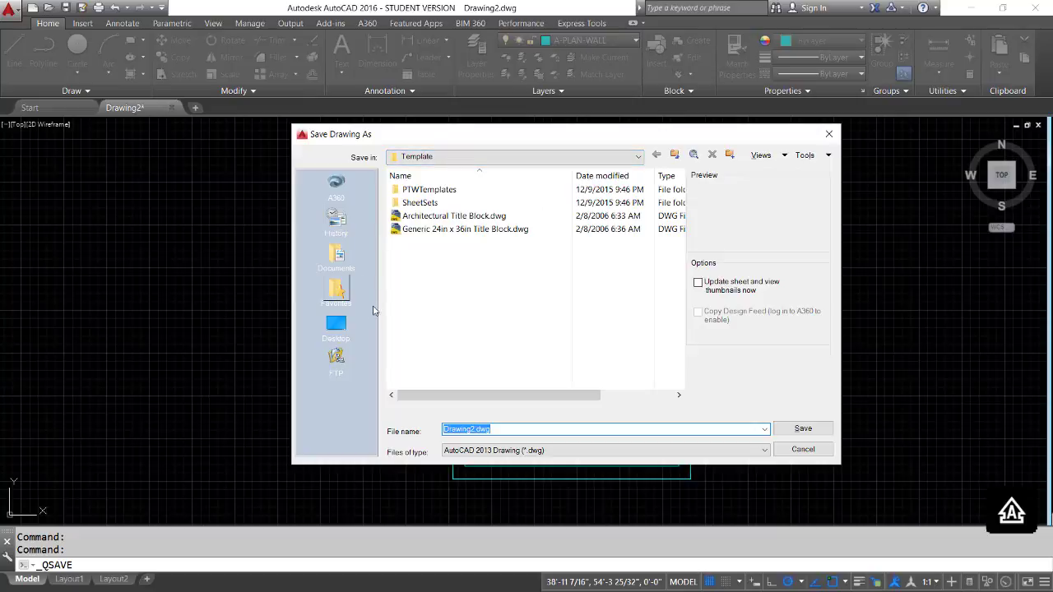
{"action": "left_click", "coordinate": [337, 255]}
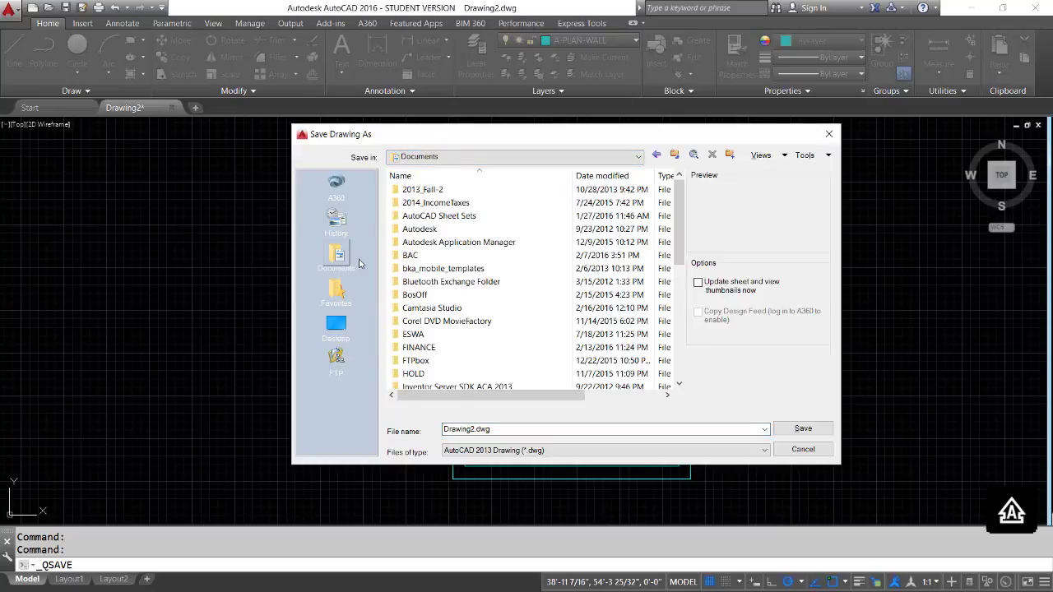
{"action": "double_click", "coordinate": [413, 255]}
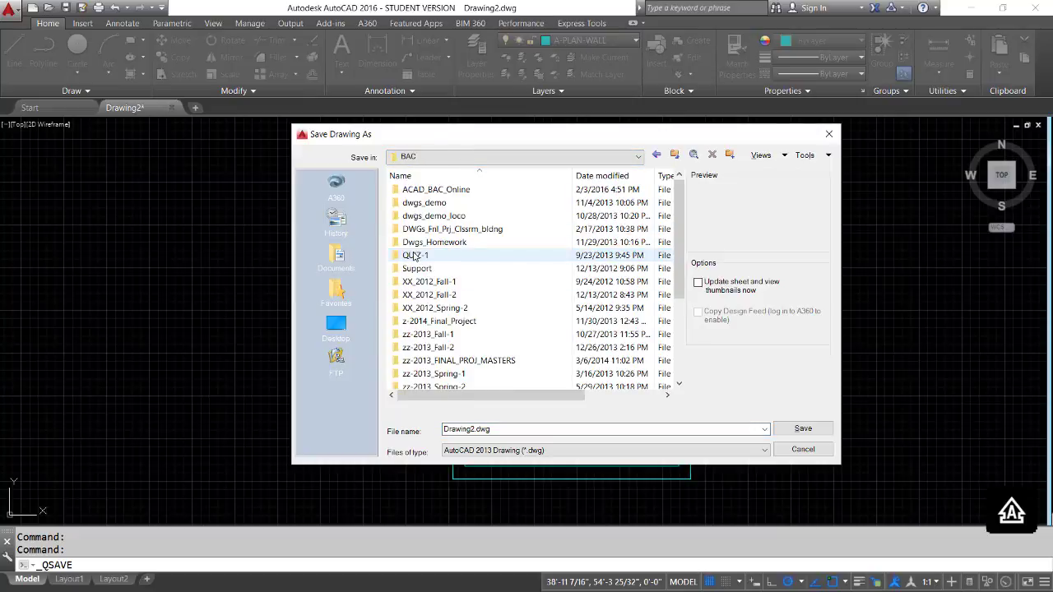
{"action": "double_click", "coordinate": [449, 190]}
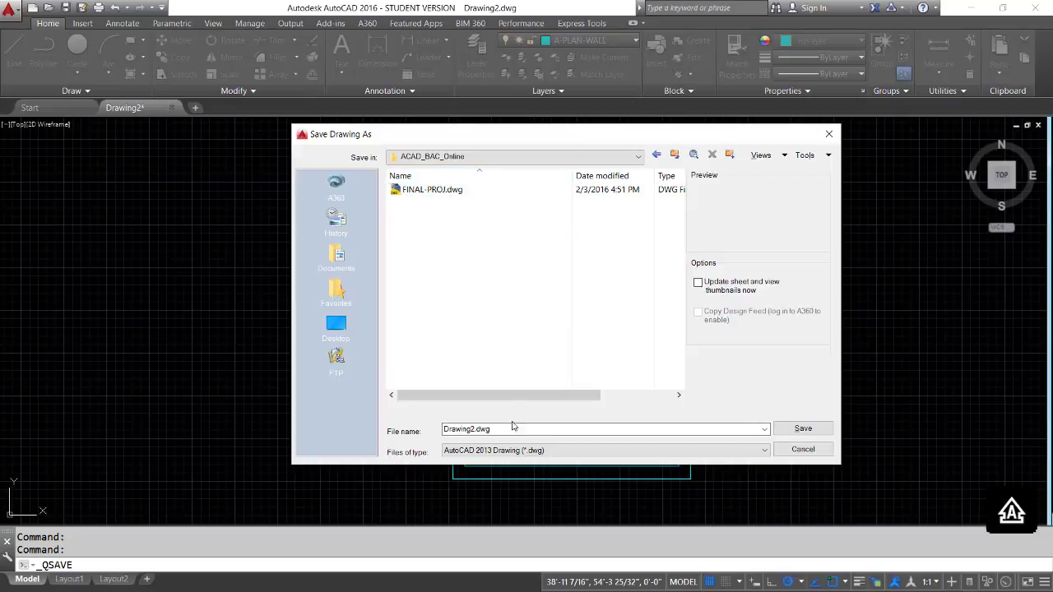
Reuse the existing FINAL-PROJ.dwg name with the prefix plancon- and save the drawing as plancon-FINAL-PROJ.dwg
{"action": "left_click", "coordinate": [426, 190]}
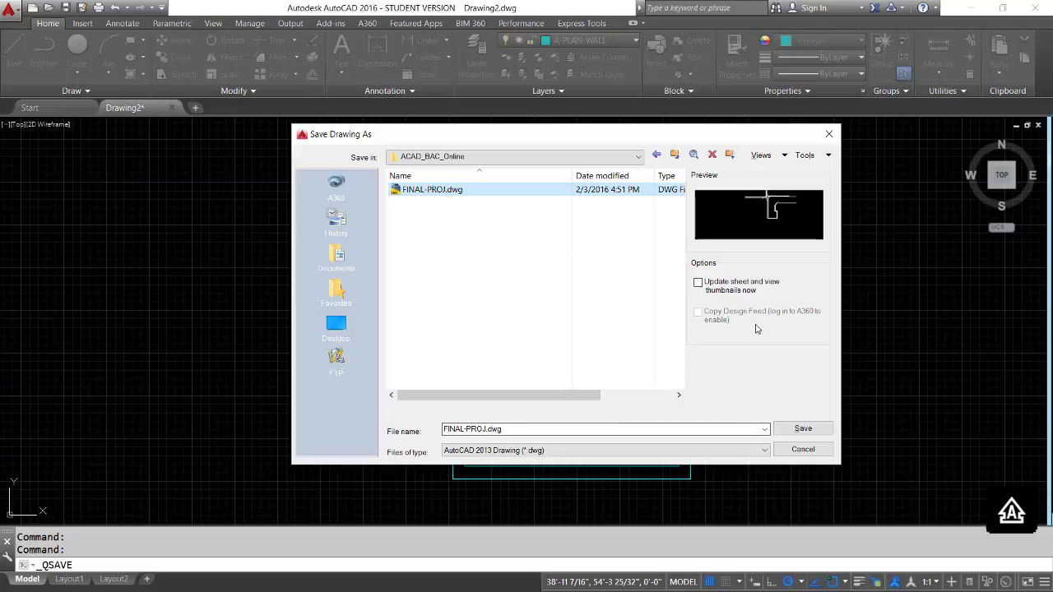
{"action": "left_click", "coordinate": [443, 429]}
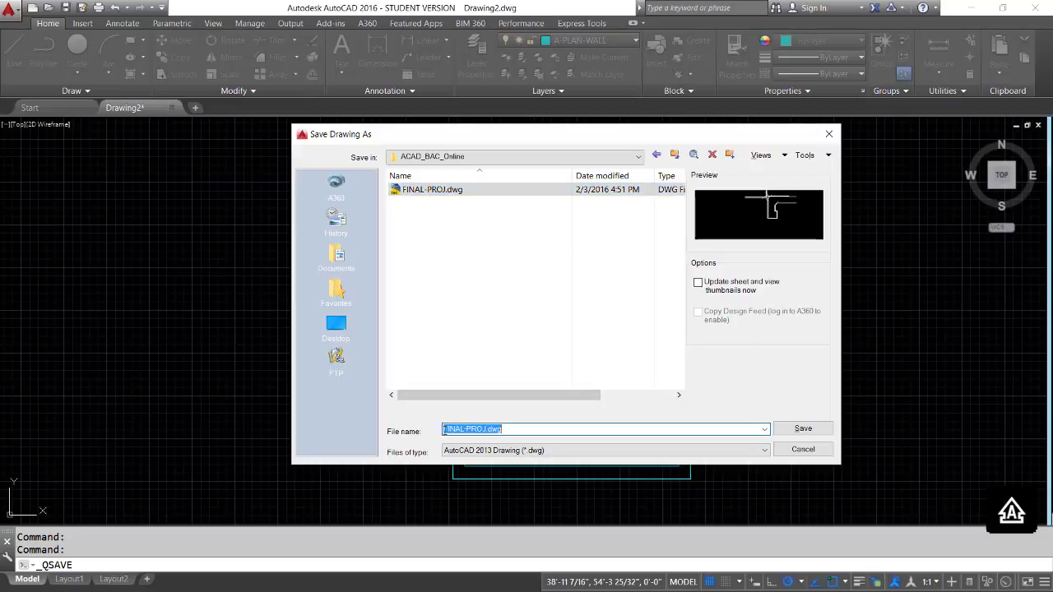
{"action": "left_click", "coordinate": [443, 429]}
{"action": "type", "text": "P"}
{"action": "key", "text": "BackSpace"}
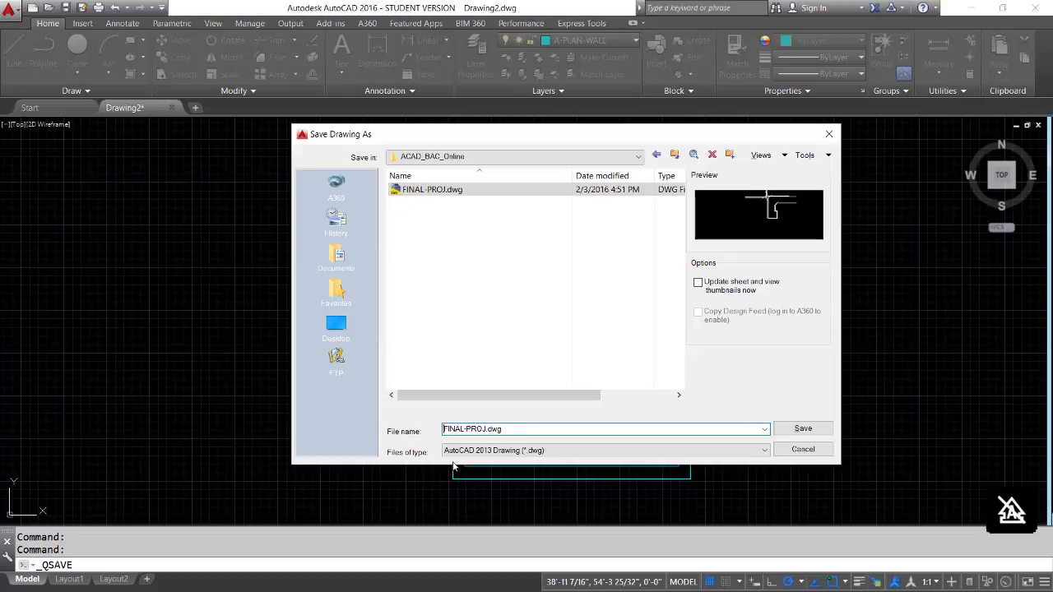
{"action": "type", "text": "plancon-"}
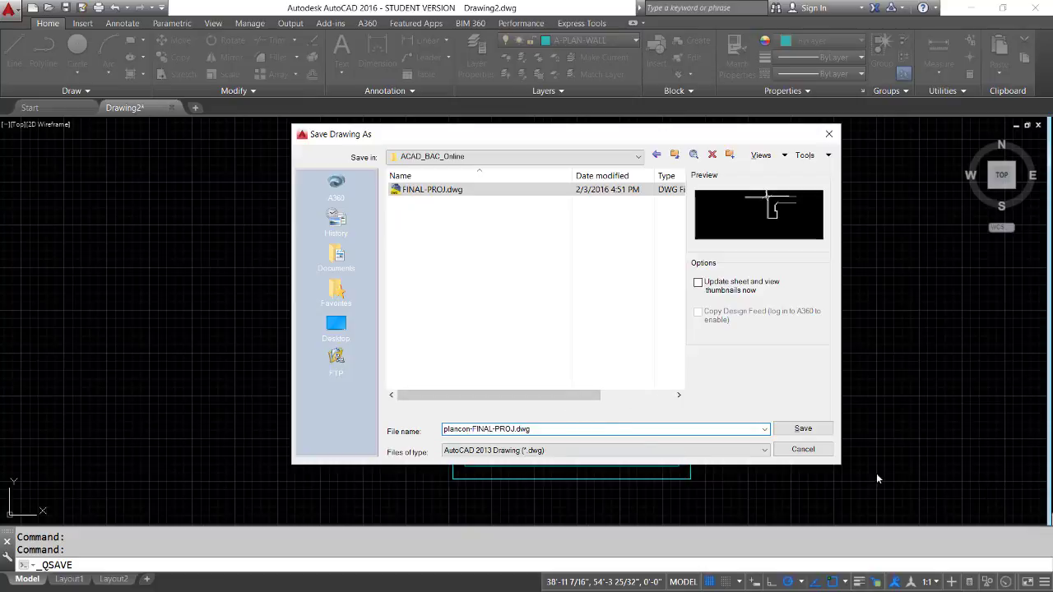
{"action": "left_click", "coordinate": [803, 429]}
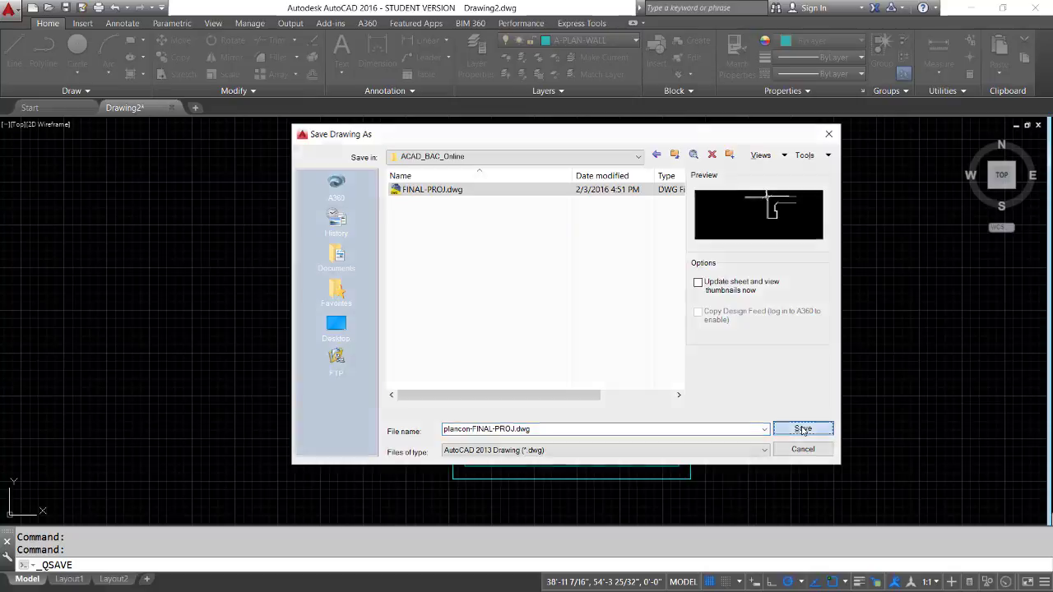